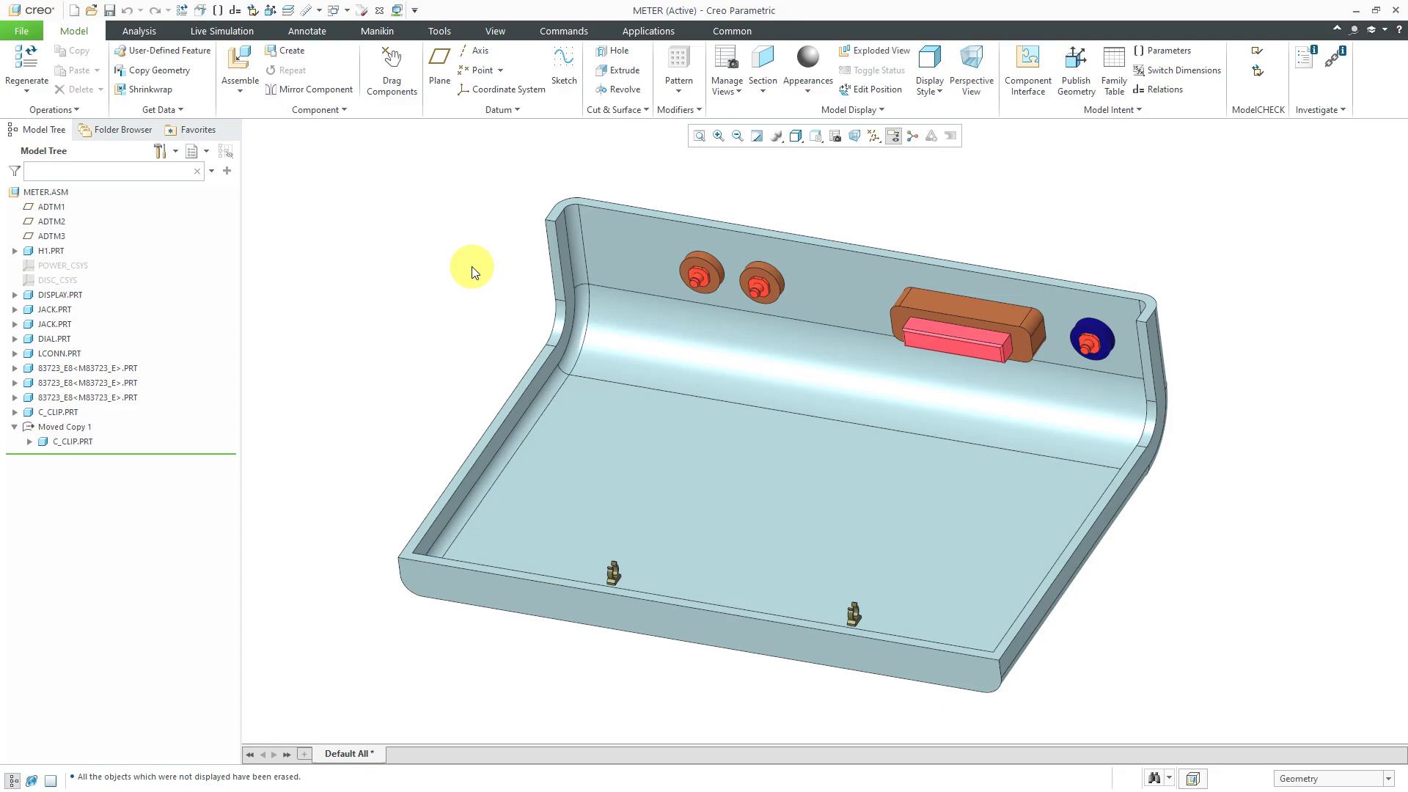
# Step: Examine where the LCONN connector, the three 83723_E8 connectors and the two C_CLIP clips sit in the assembly
pyautogui.click(71, 354)
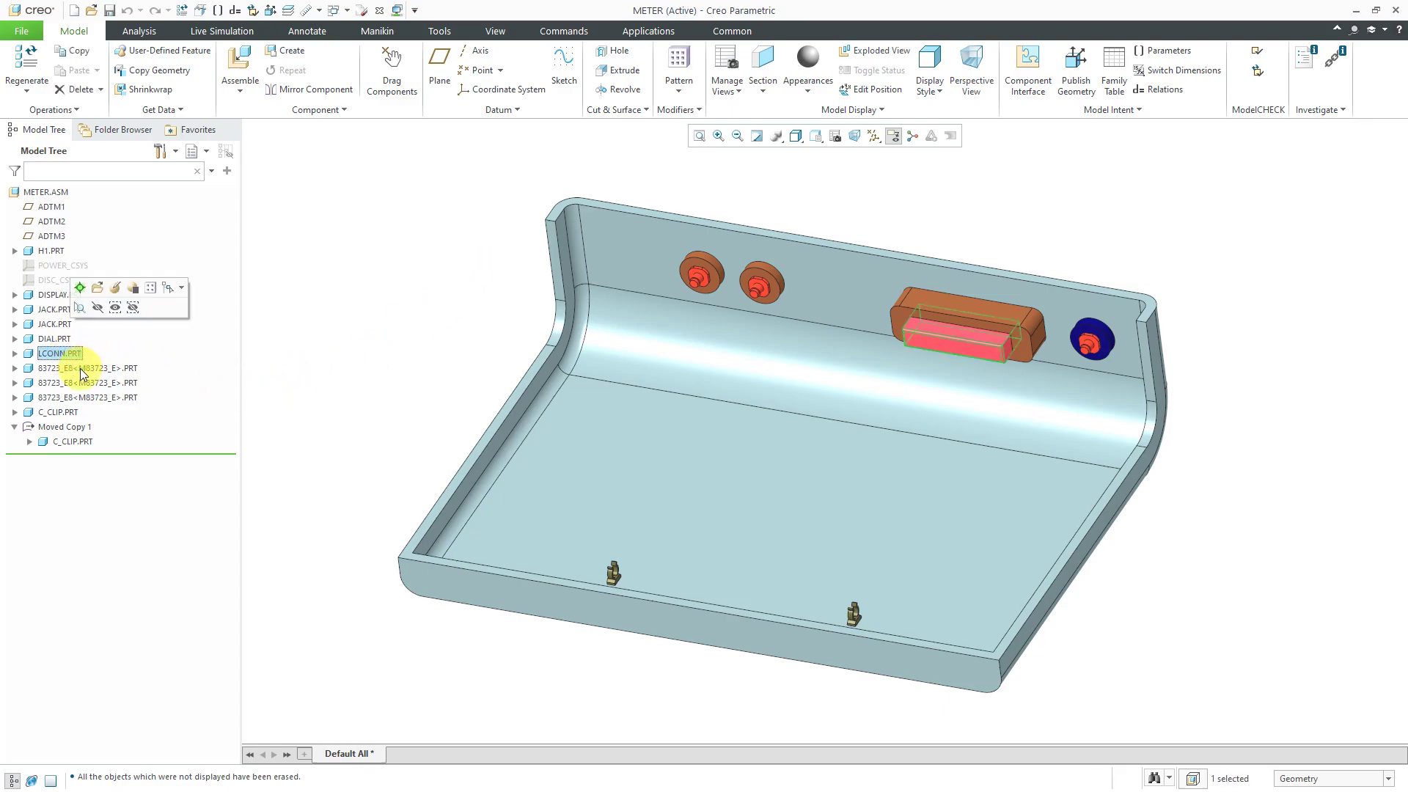
pyautogui.click(77, 368)
pyautogui.click(81, 383)
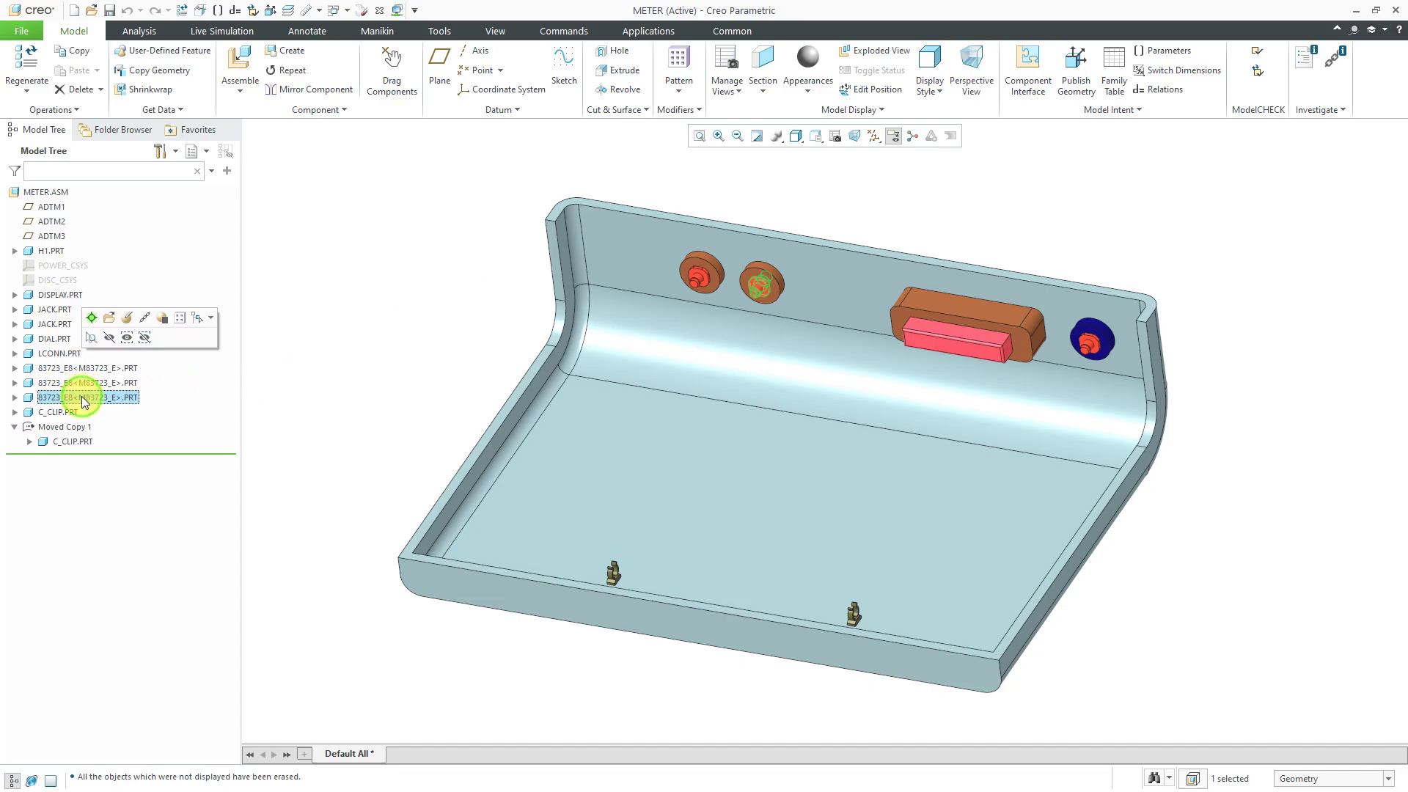
pyautogui.click(83, 397)
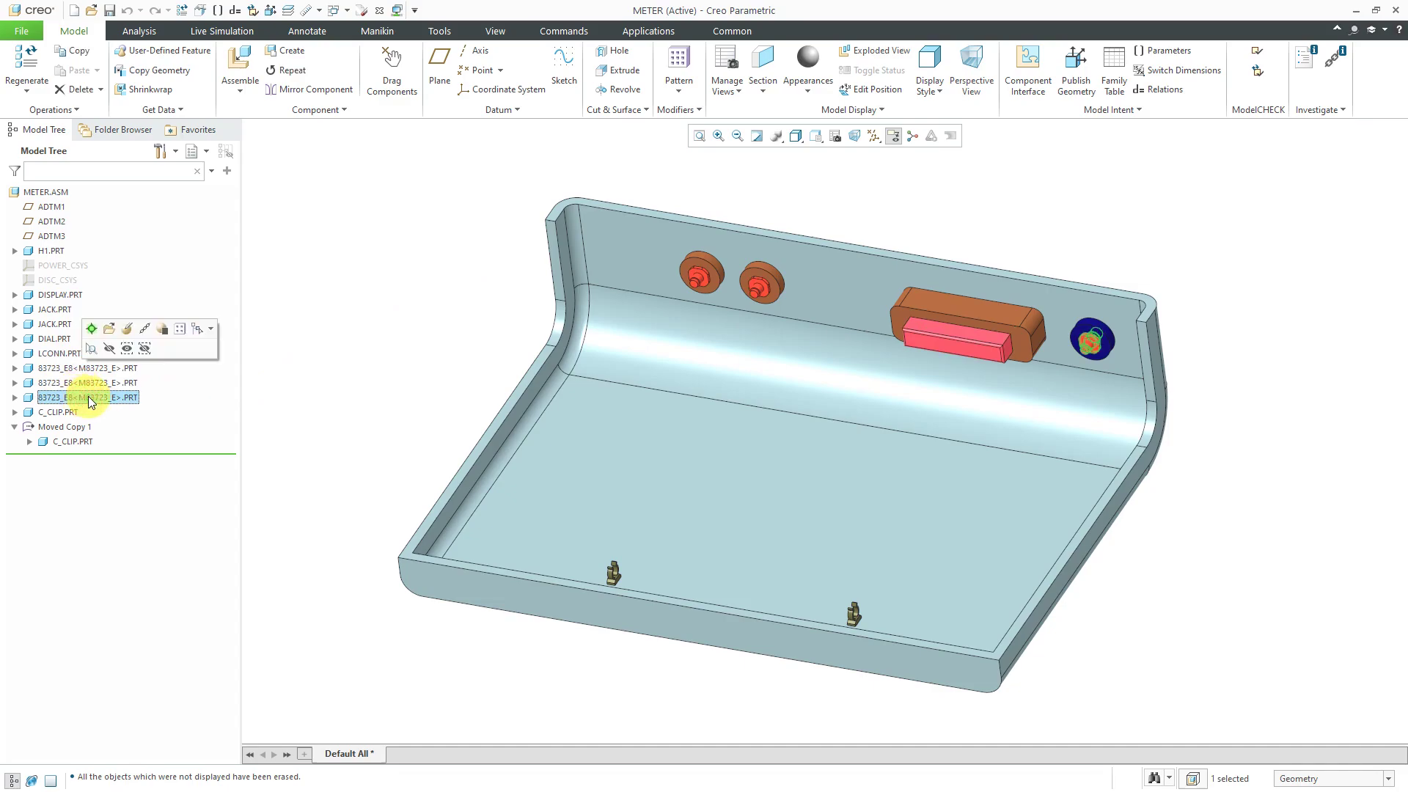
pyautogui.click(72, 412)
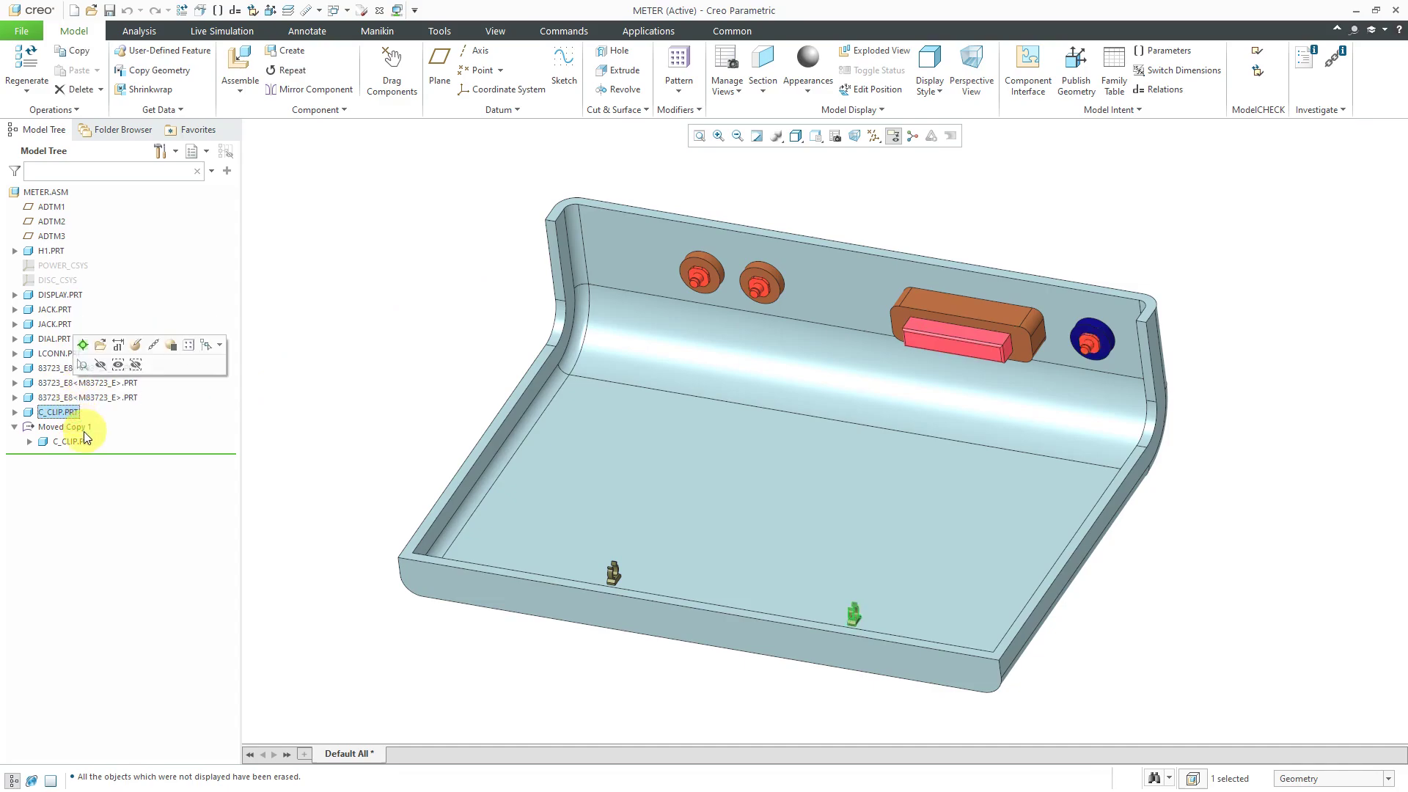
pyautogui.click(82, 441)
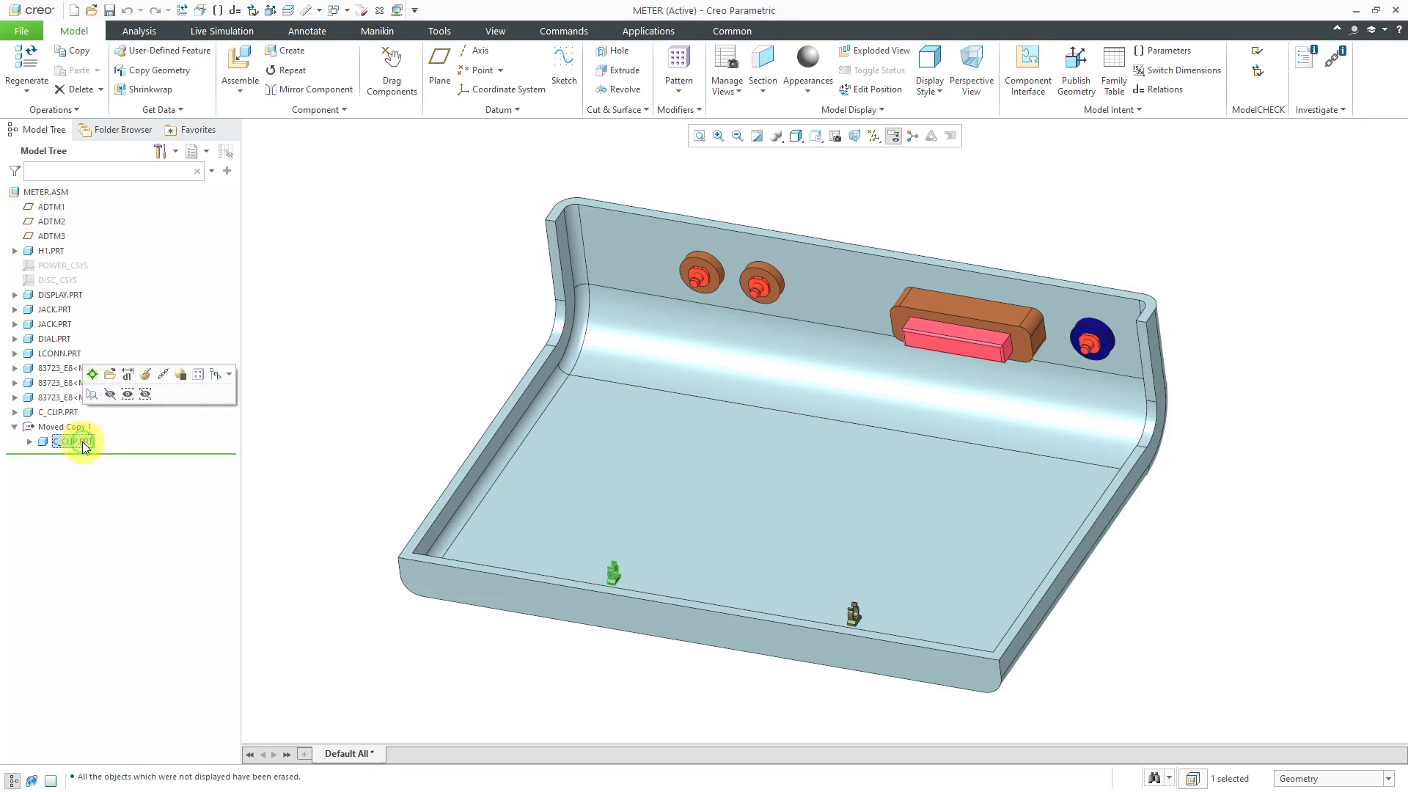
pyautogui.click(343, 388)
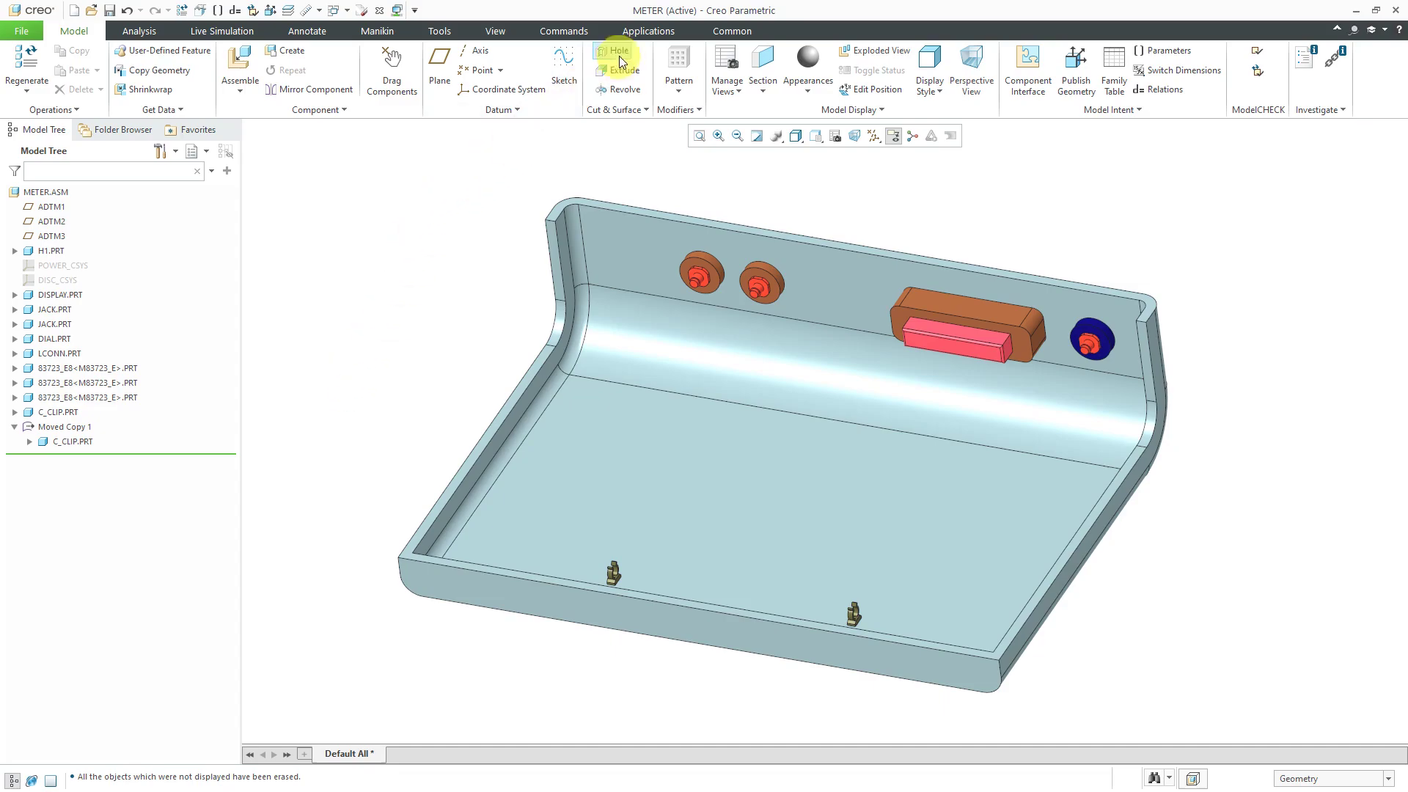
# Step: Switch the assembly to the Cabling application and create a harness part named harness-1 with the default template
pyautogui.click(639, 34)
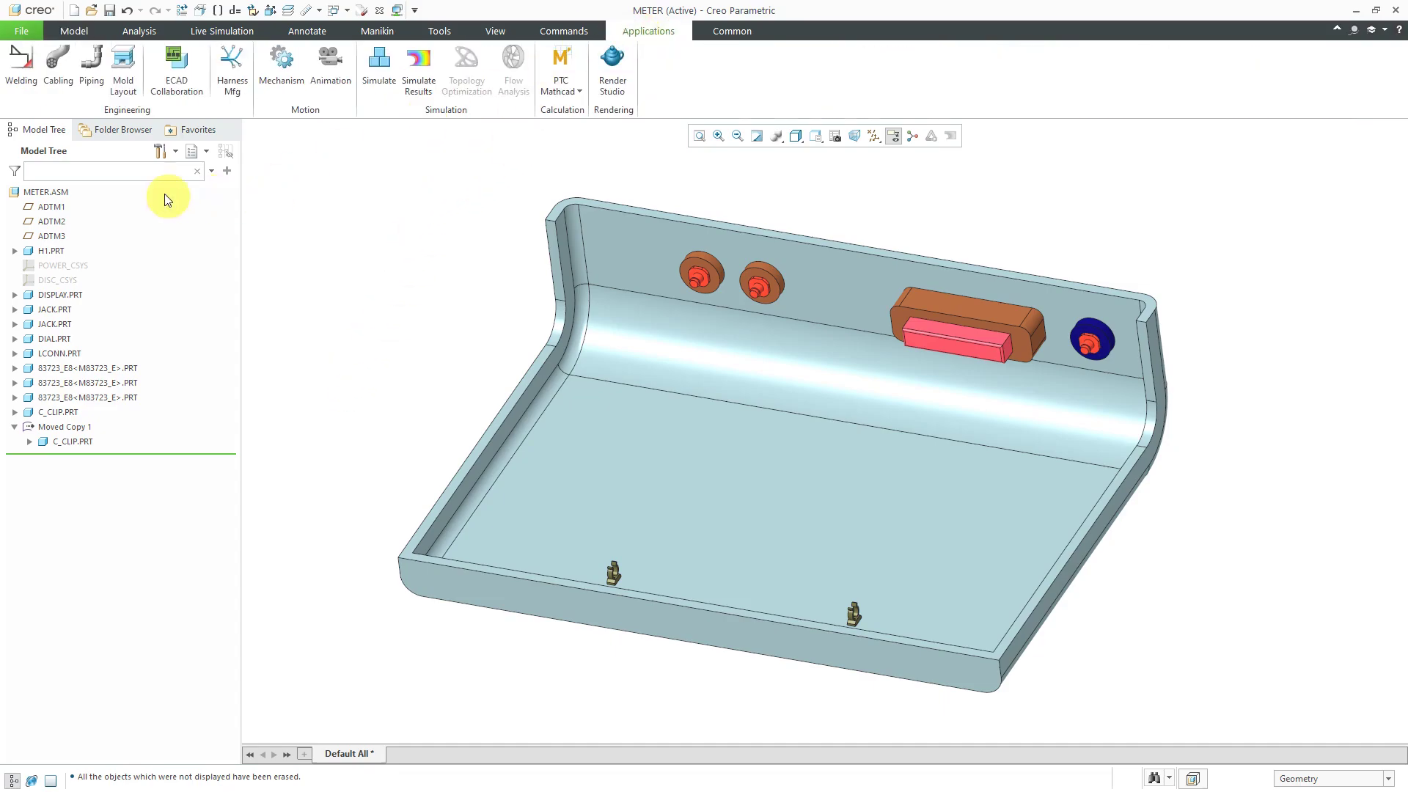
pyautogui.click(58, 68)
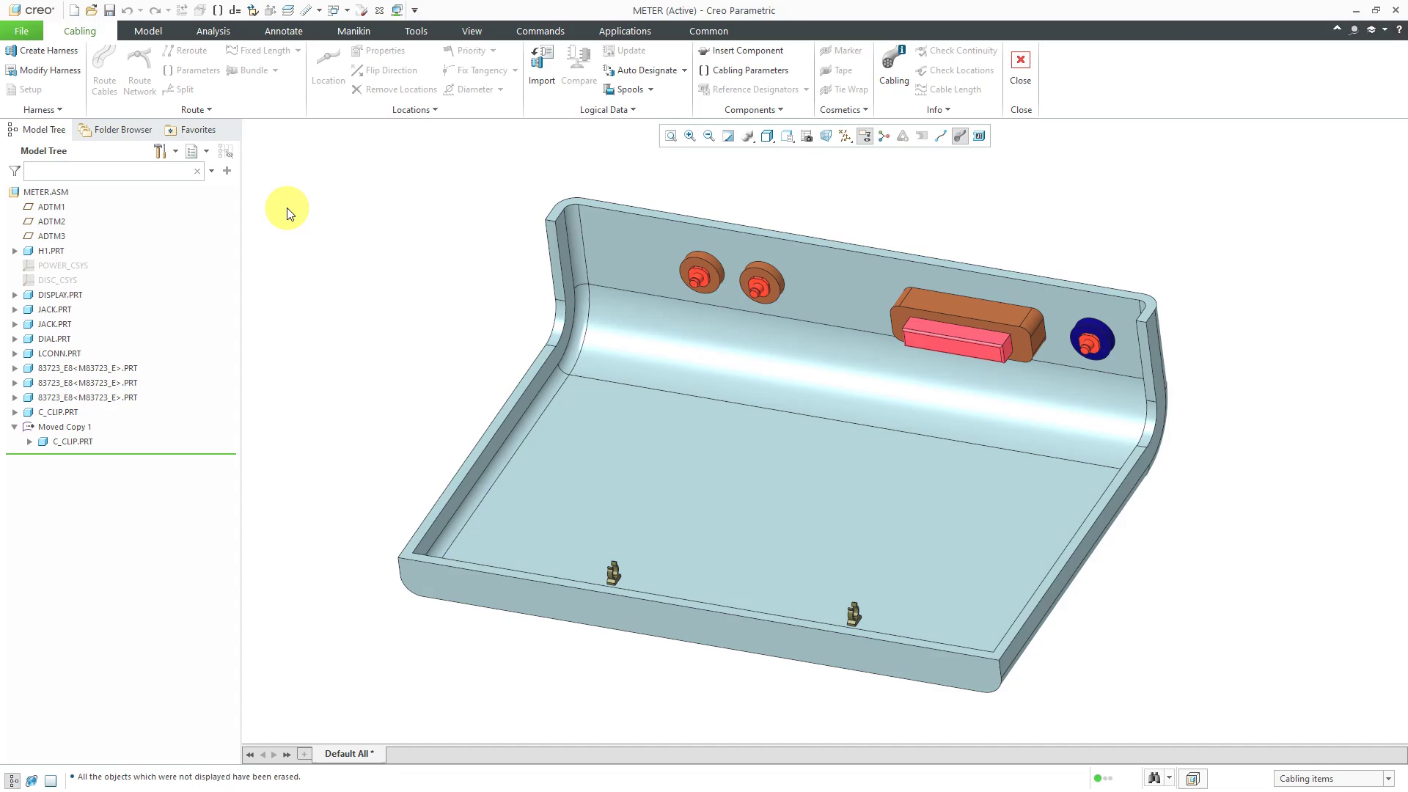
pyautogui.click(56, 50)
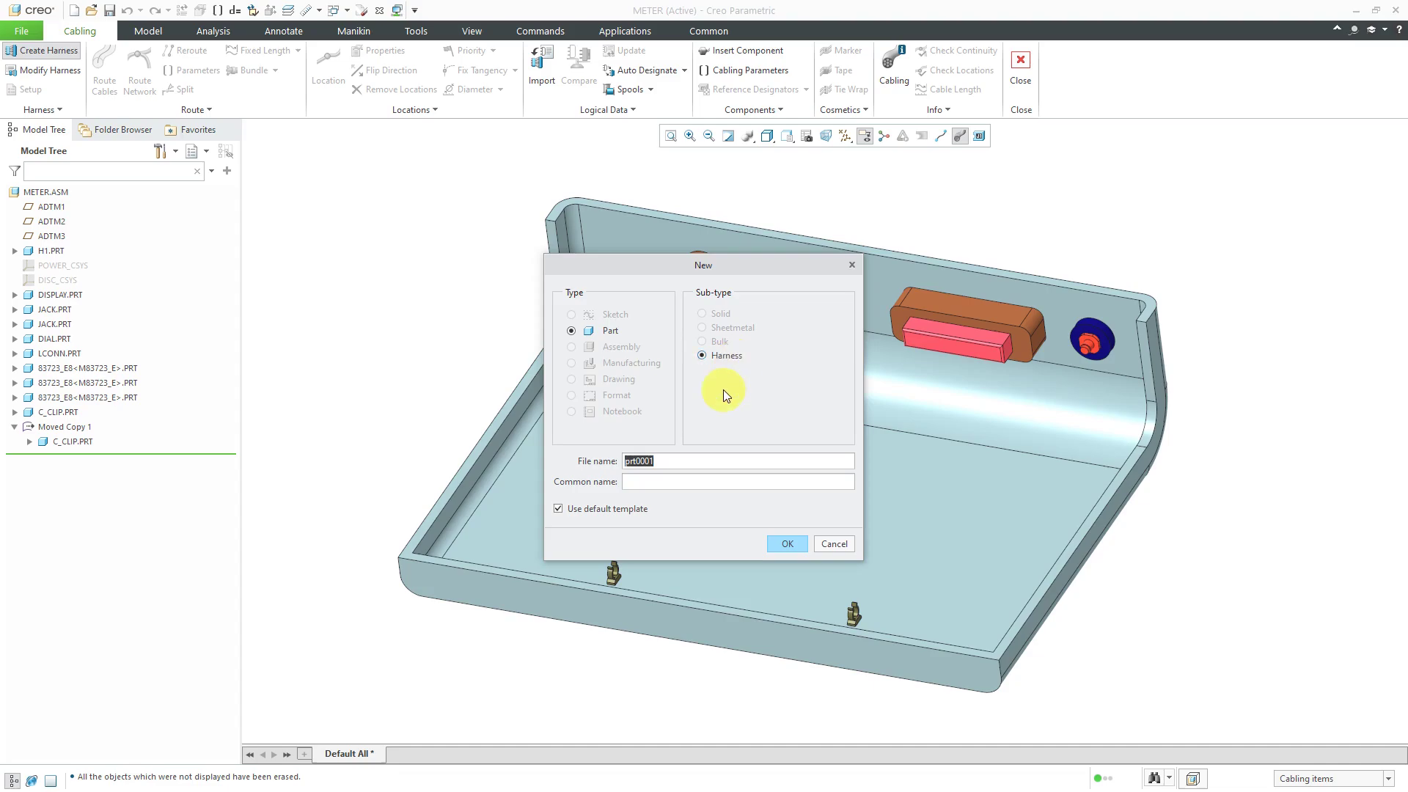
pyautogui.write('harness-1')
pyautogui.click(787, 543)
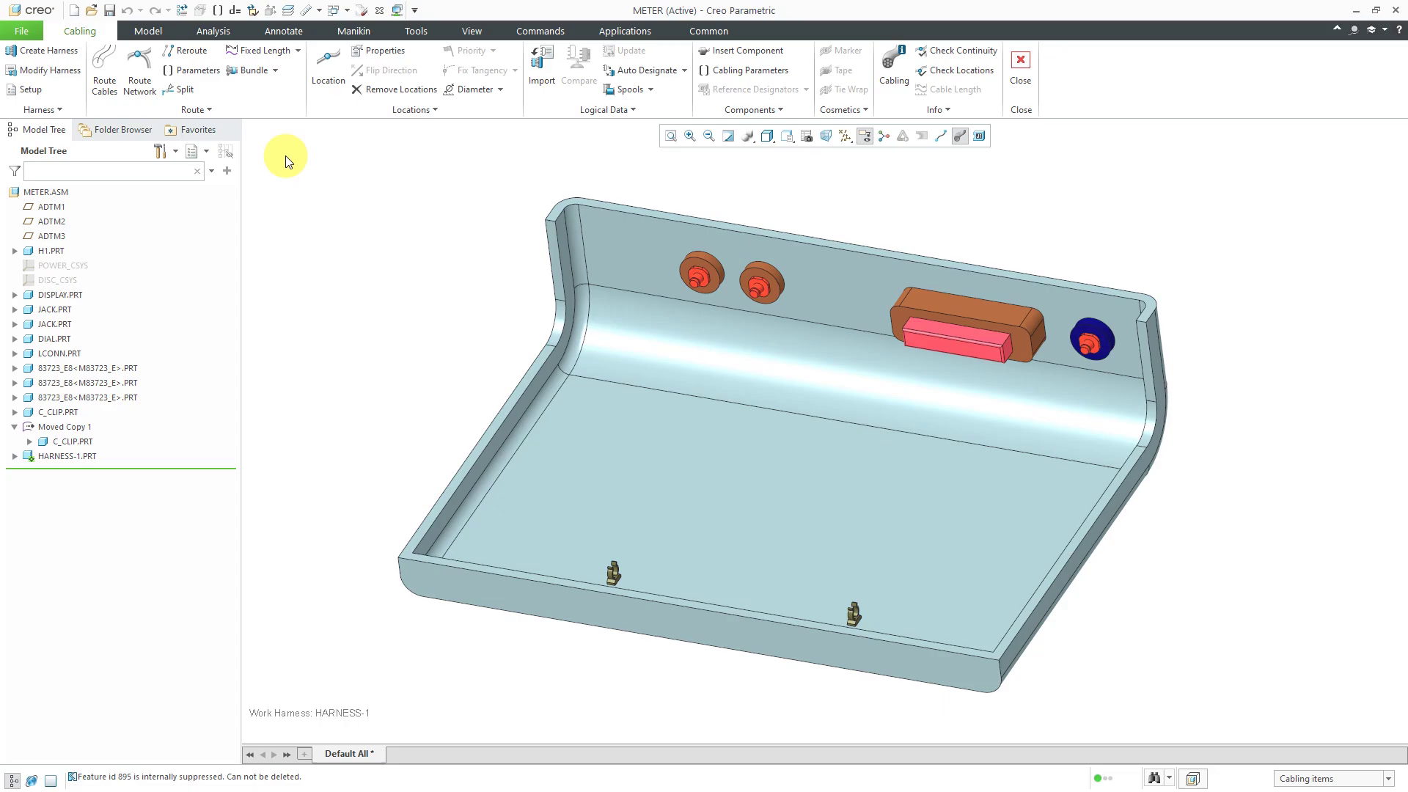
# Step: Add the Cable Info parameter Designation as a displayed model tree column
pyautogui.click(175, 153)
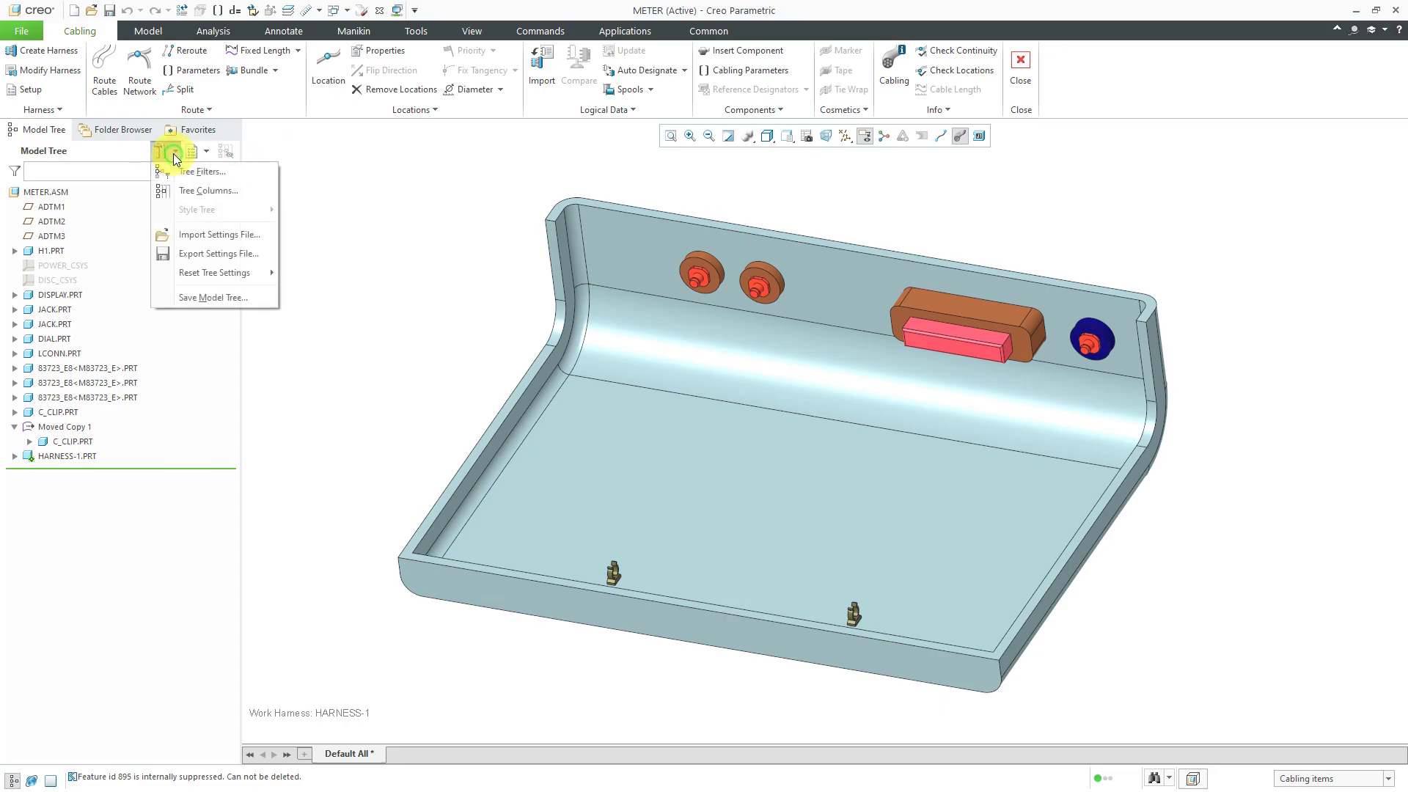
pyautogui.click(188, 193)
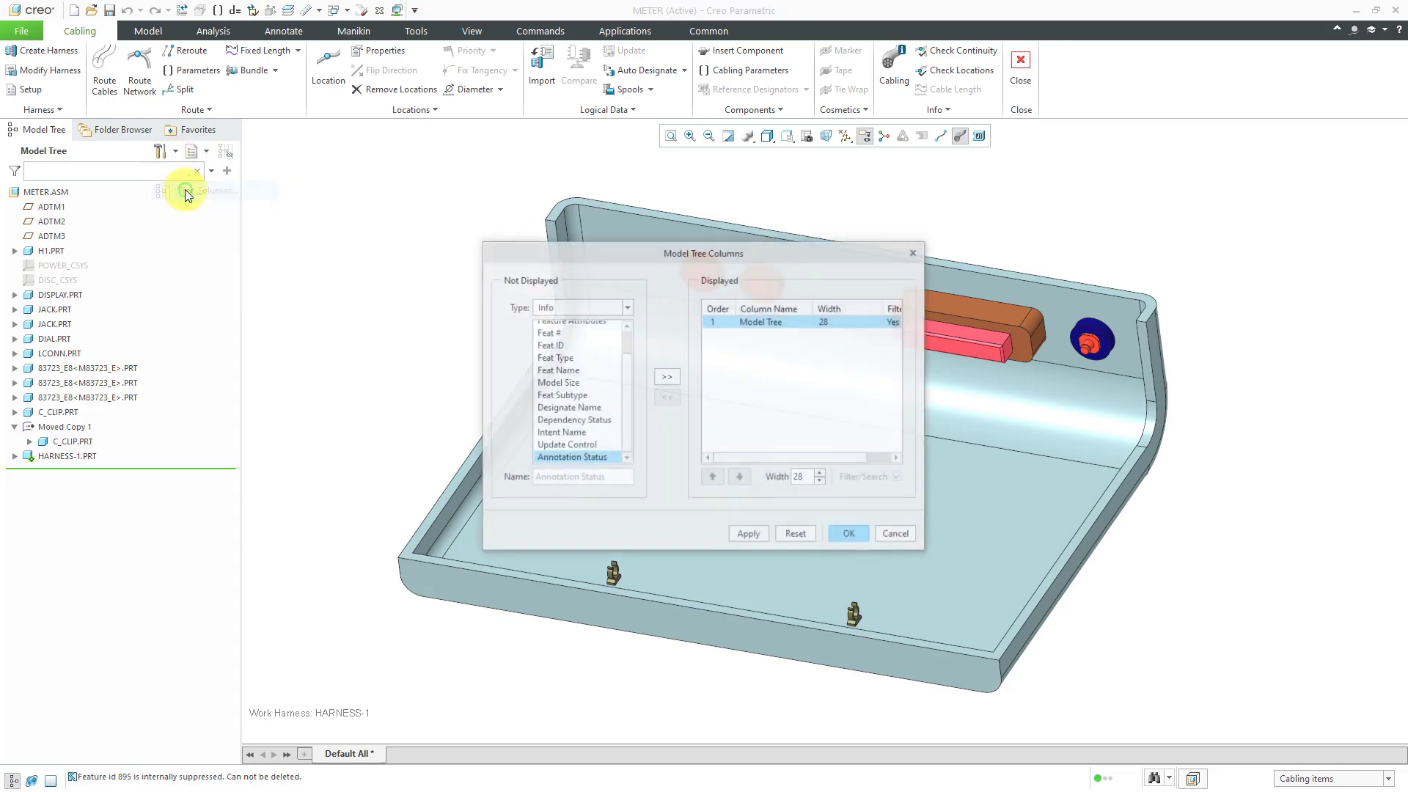
pyautogui.click(573, 308)
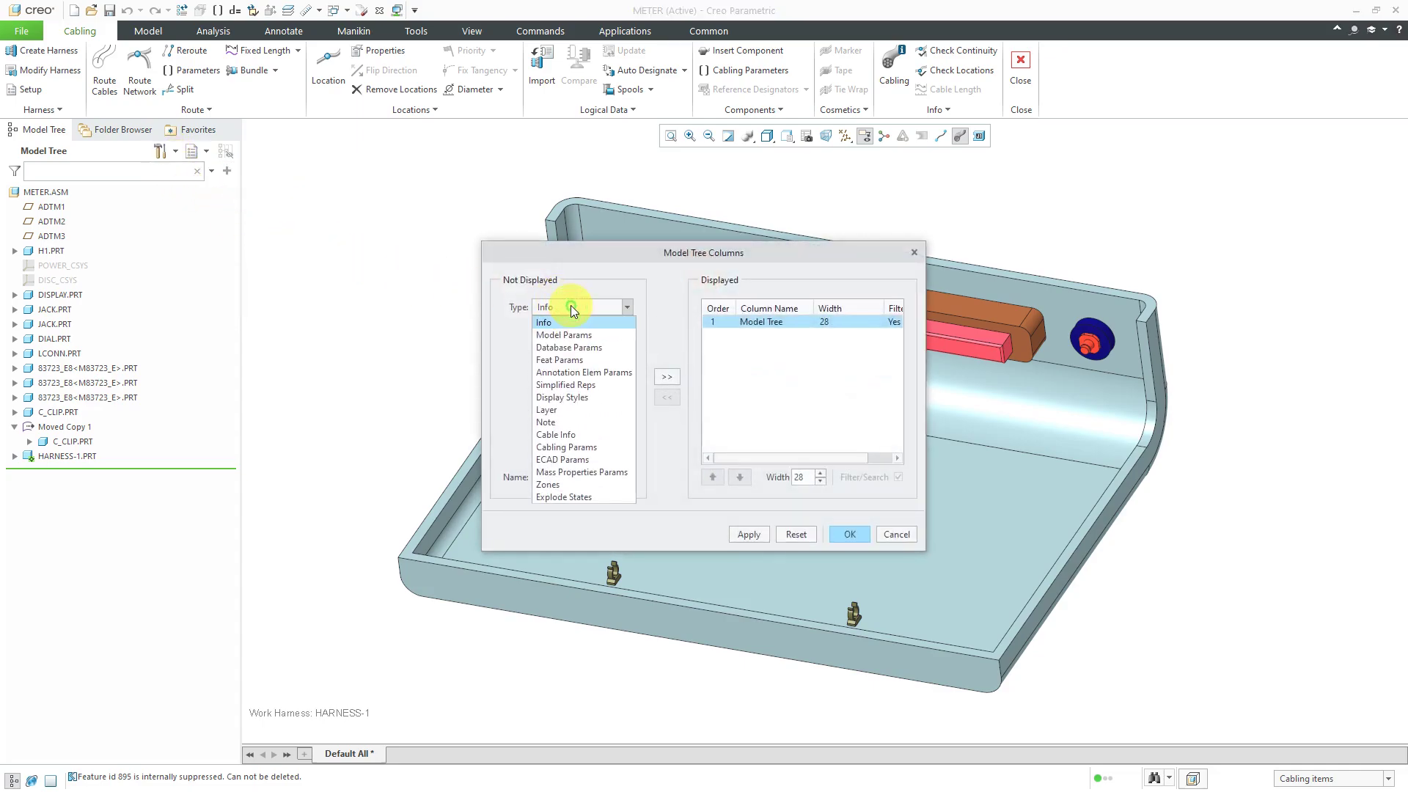
pyautogui.click(589, 447)
pyautogui.click(616, 311)
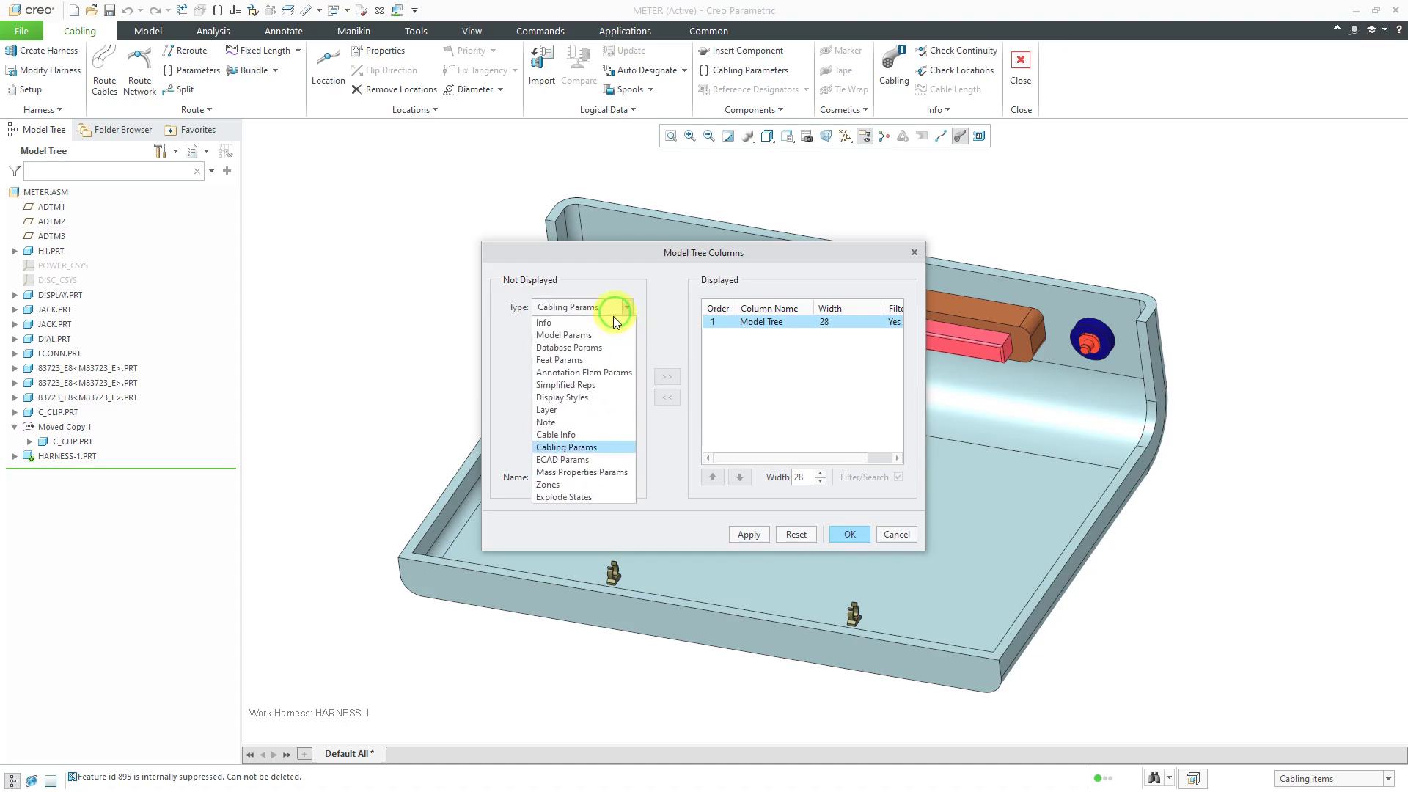
pyautogui.click(593, 436)
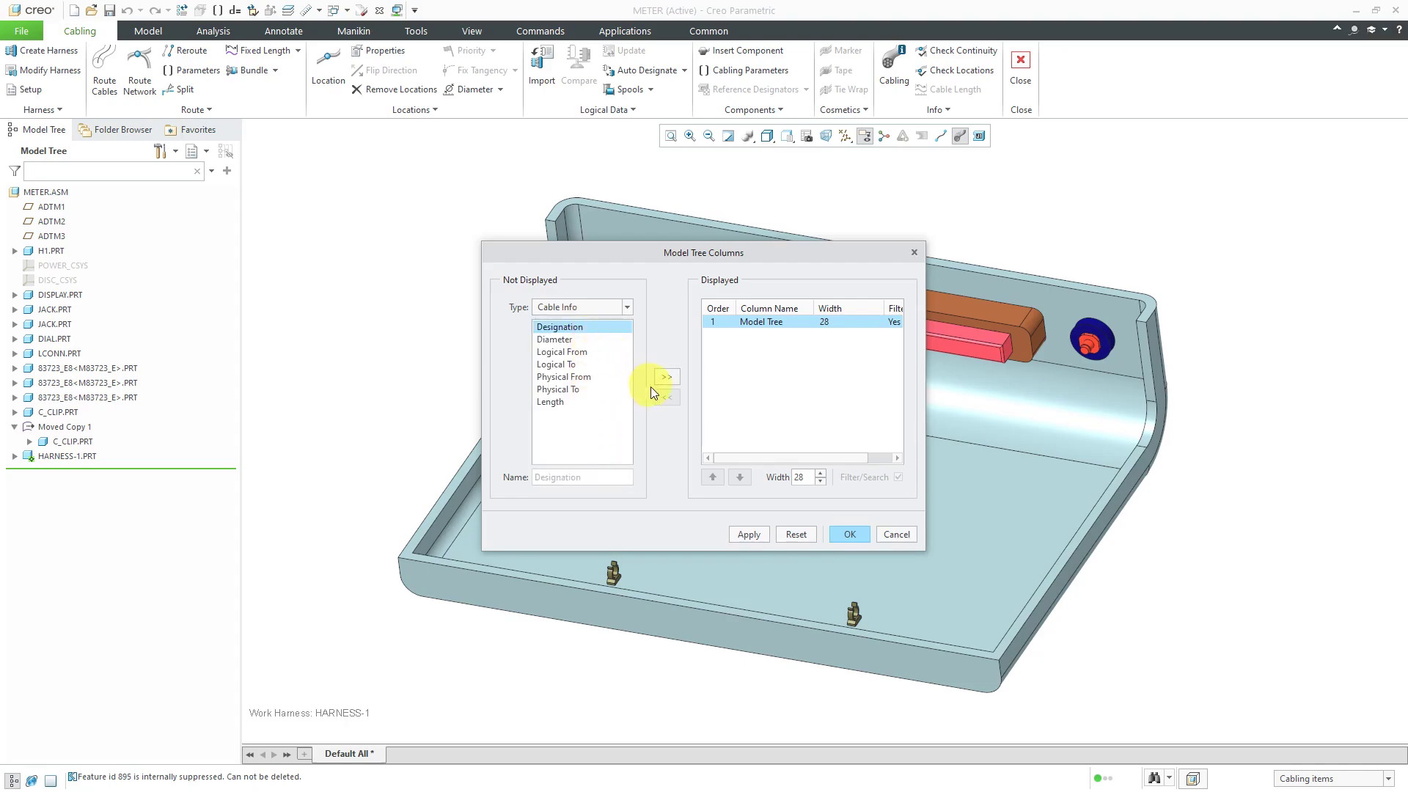
pyautogui.click(669, 378)
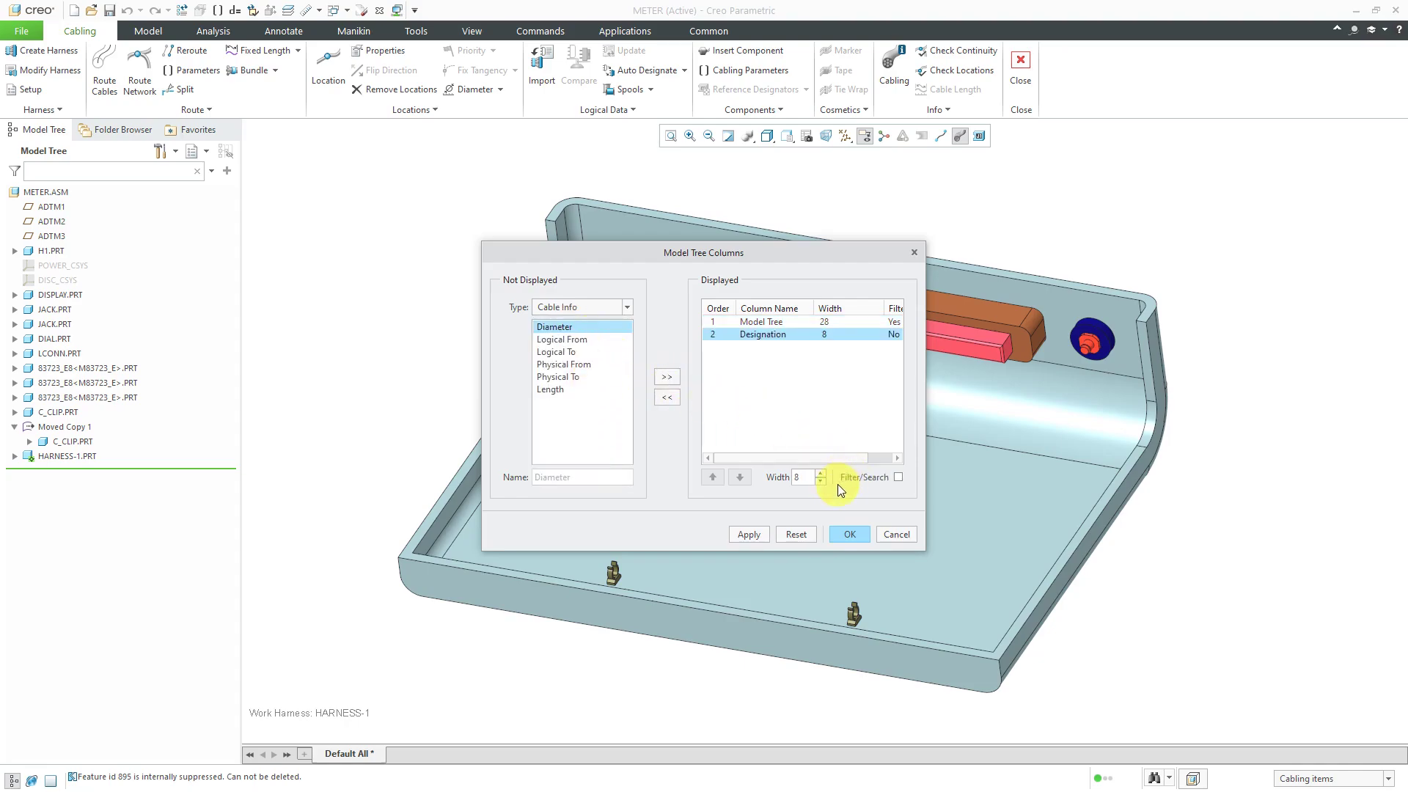
# Step: Set the Designation column's width to 15, apply the column settings and narrow the component name column in the model tree
pyautogui.click(821, 473)
pyautogui.click(821, 473)
pyautogui.click(820, 472)
pyautogui.click(821, 473)
pyautogui.click(820, 473)
pyautogui.click(821, 473)
pyautogui.click(821, 473)
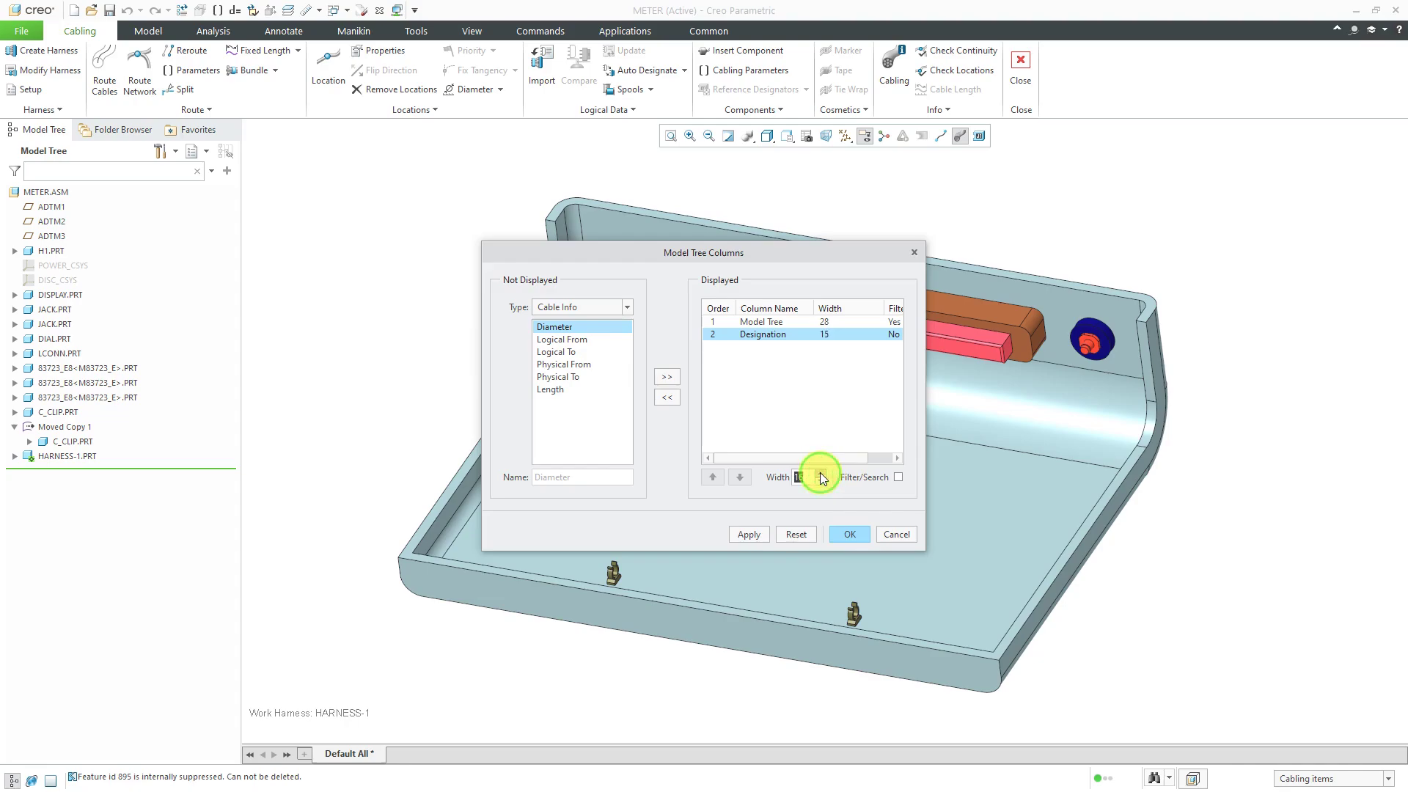
pyautogui.click(851, 535)
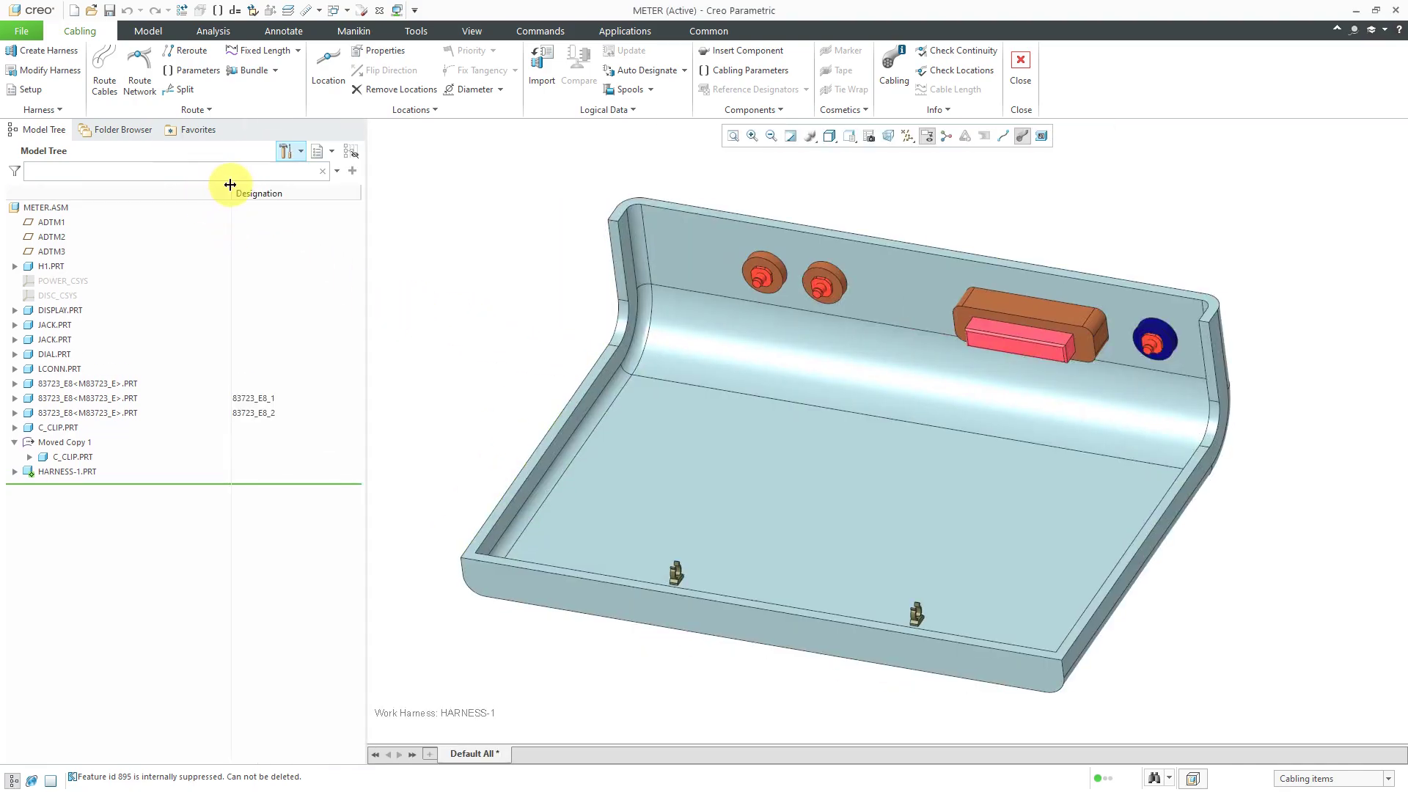
pyautogui.moveTo(231, 184); pyautogui.dragTo(184, 195)
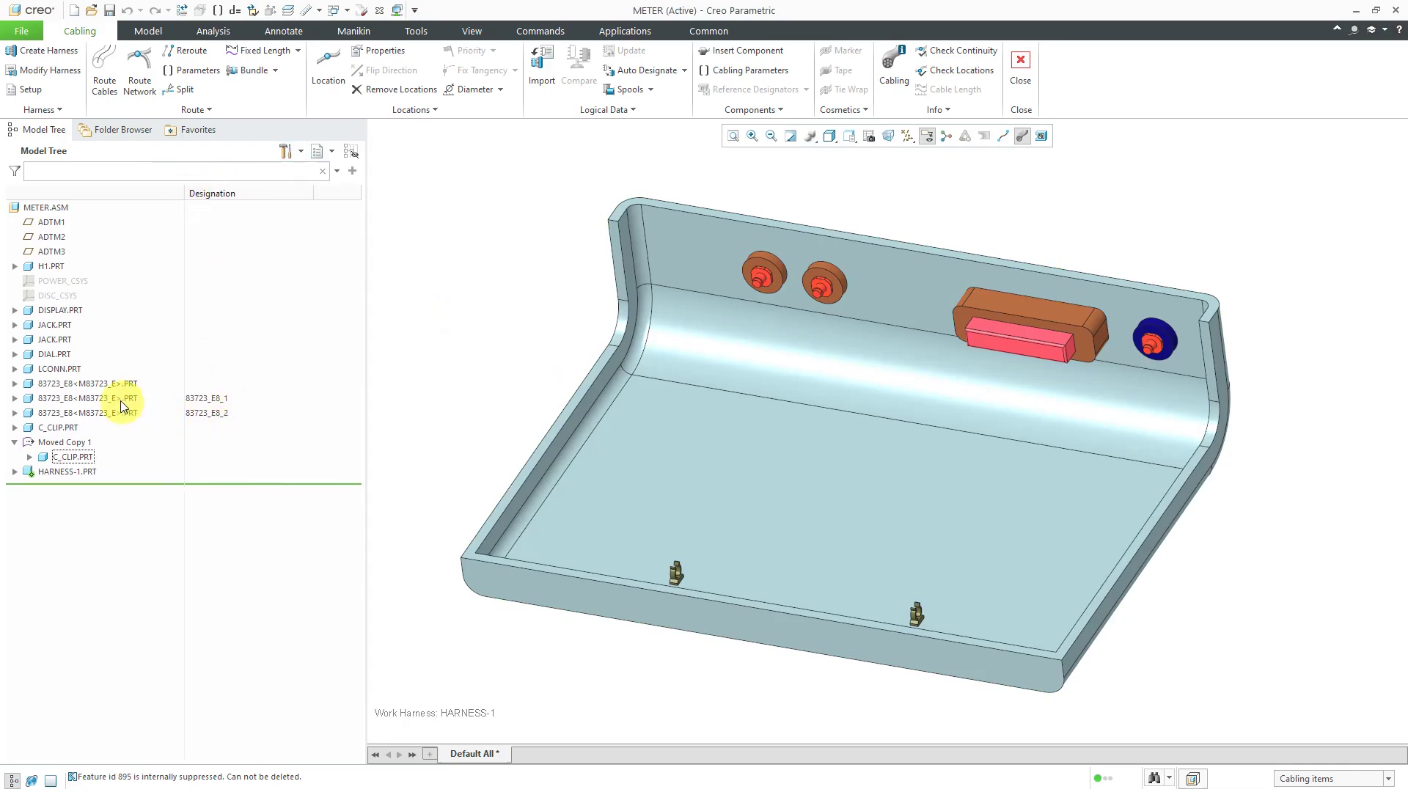
# Step: Check which connectors in the assembly carry the designations 83723_E8_1 and 83723_E8_2
pyautogui.click(94, 402)
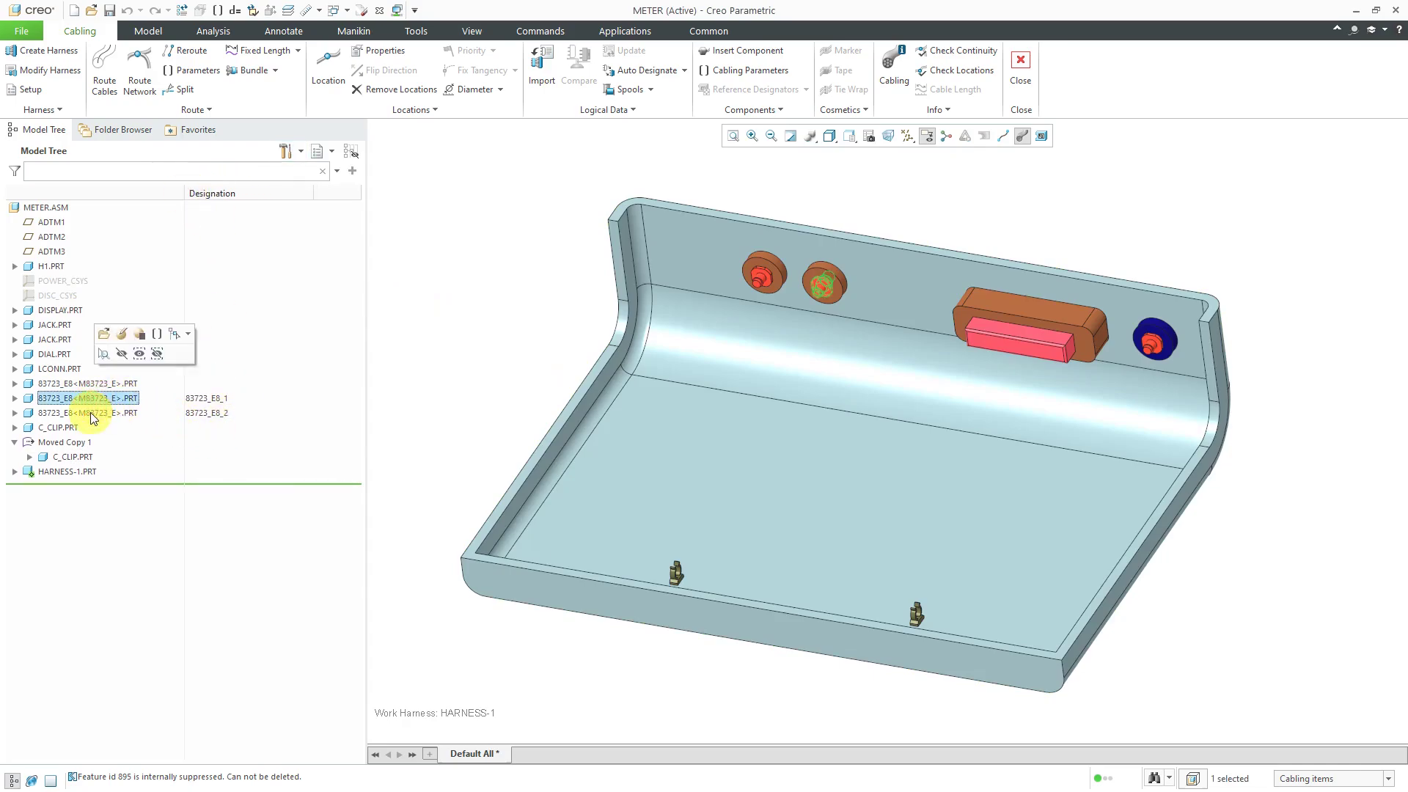
pyautogui.click(90, 412)
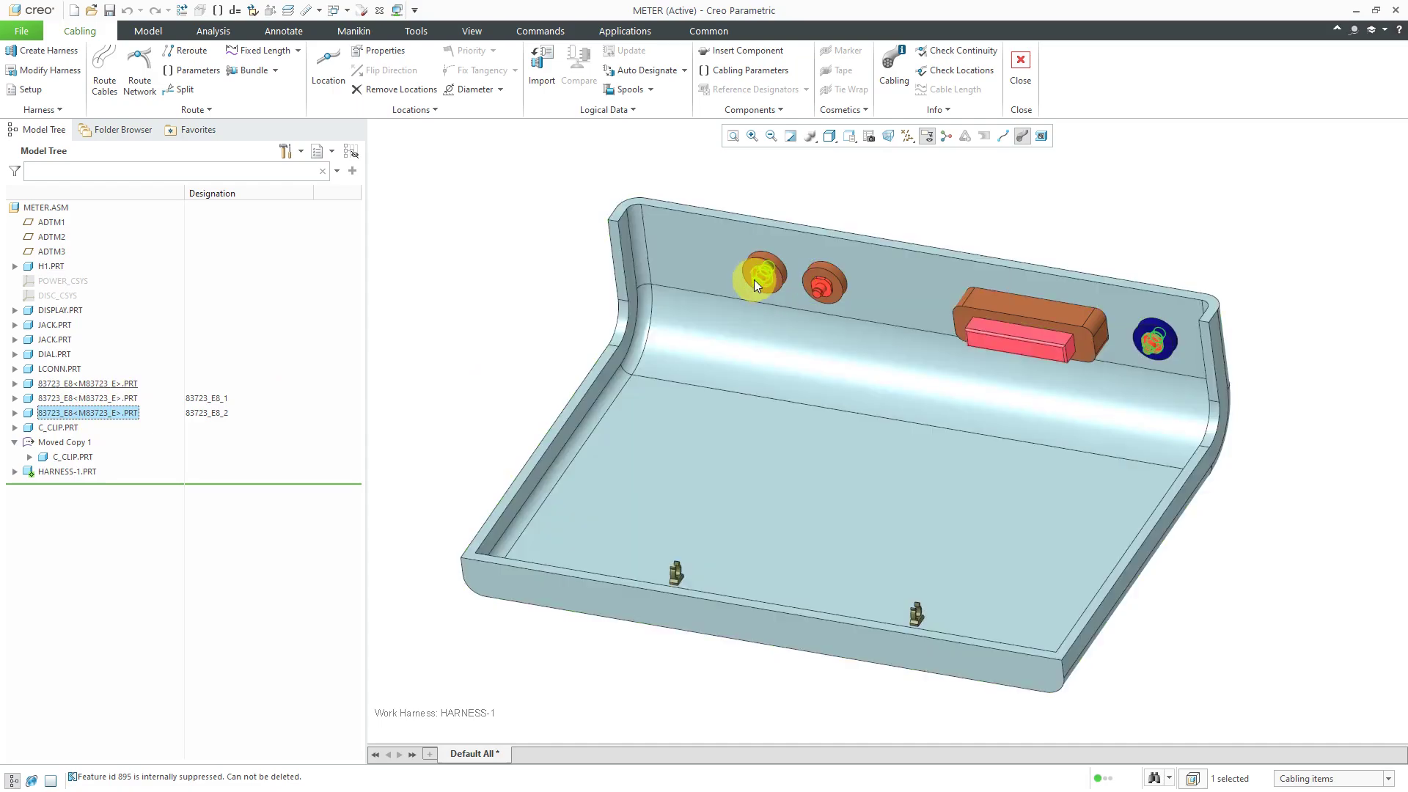
pyautogui.click(429, 253)
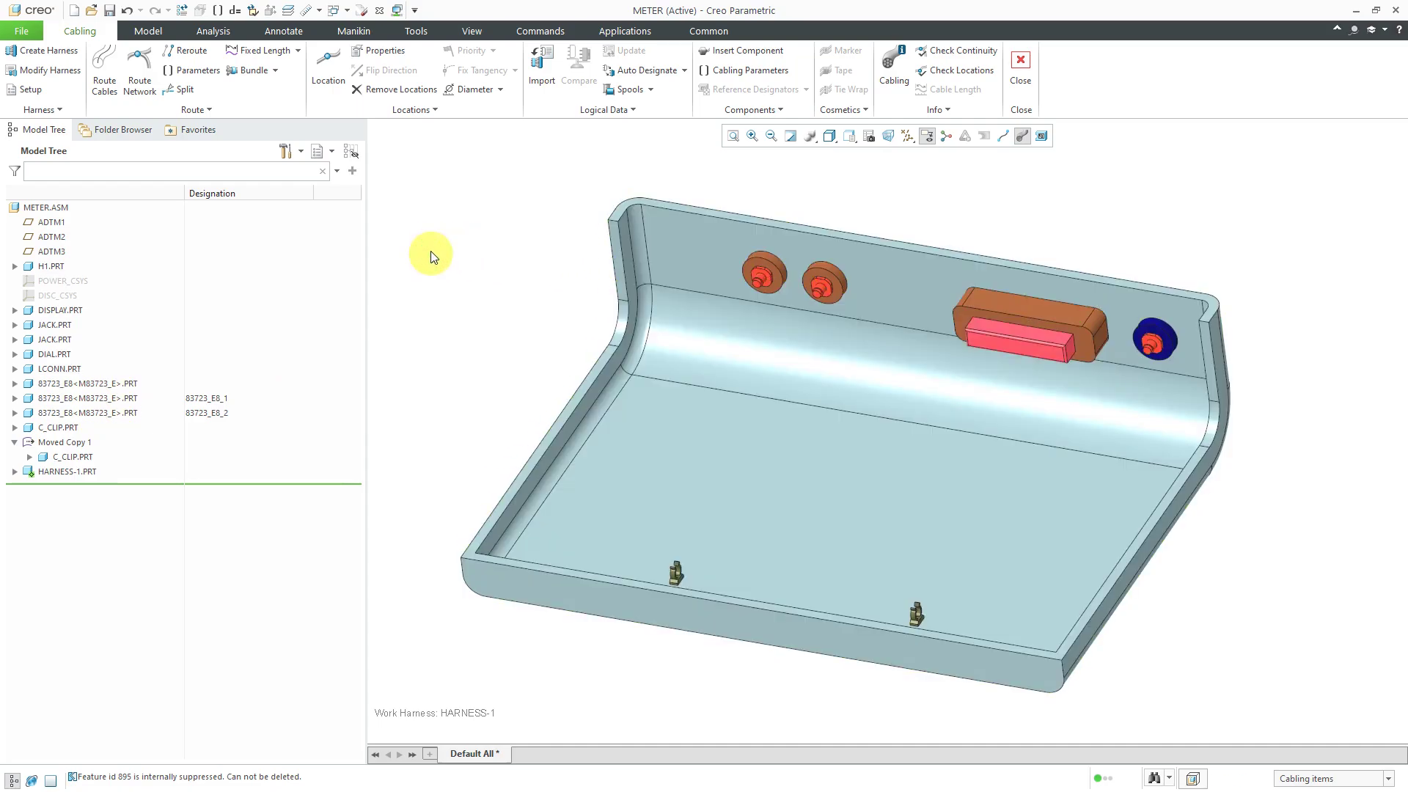
# Step: Designate the rectangular LCONN component as a connector using the default connector parameters
pyautogui.click(685, 72)
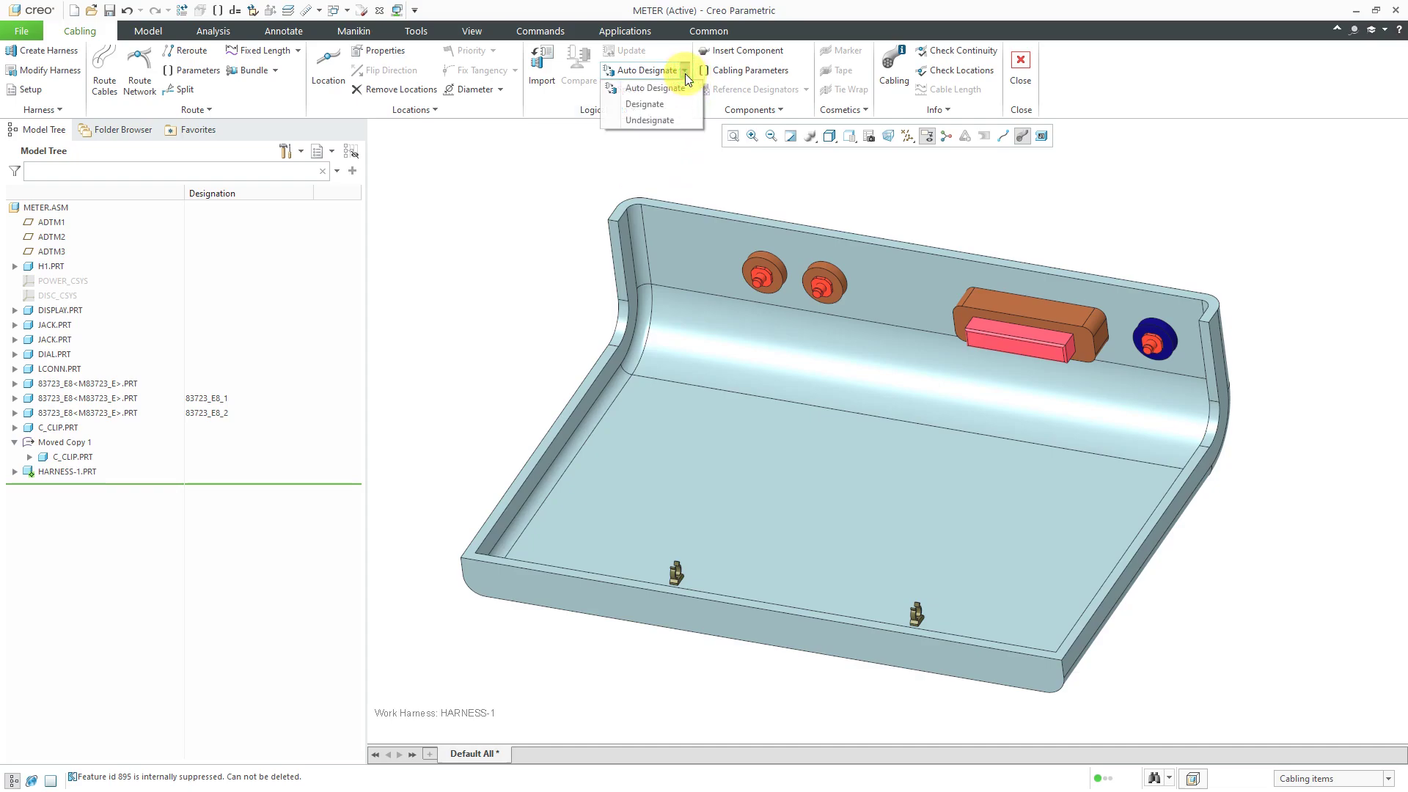
pyautogui.click(666, 107)
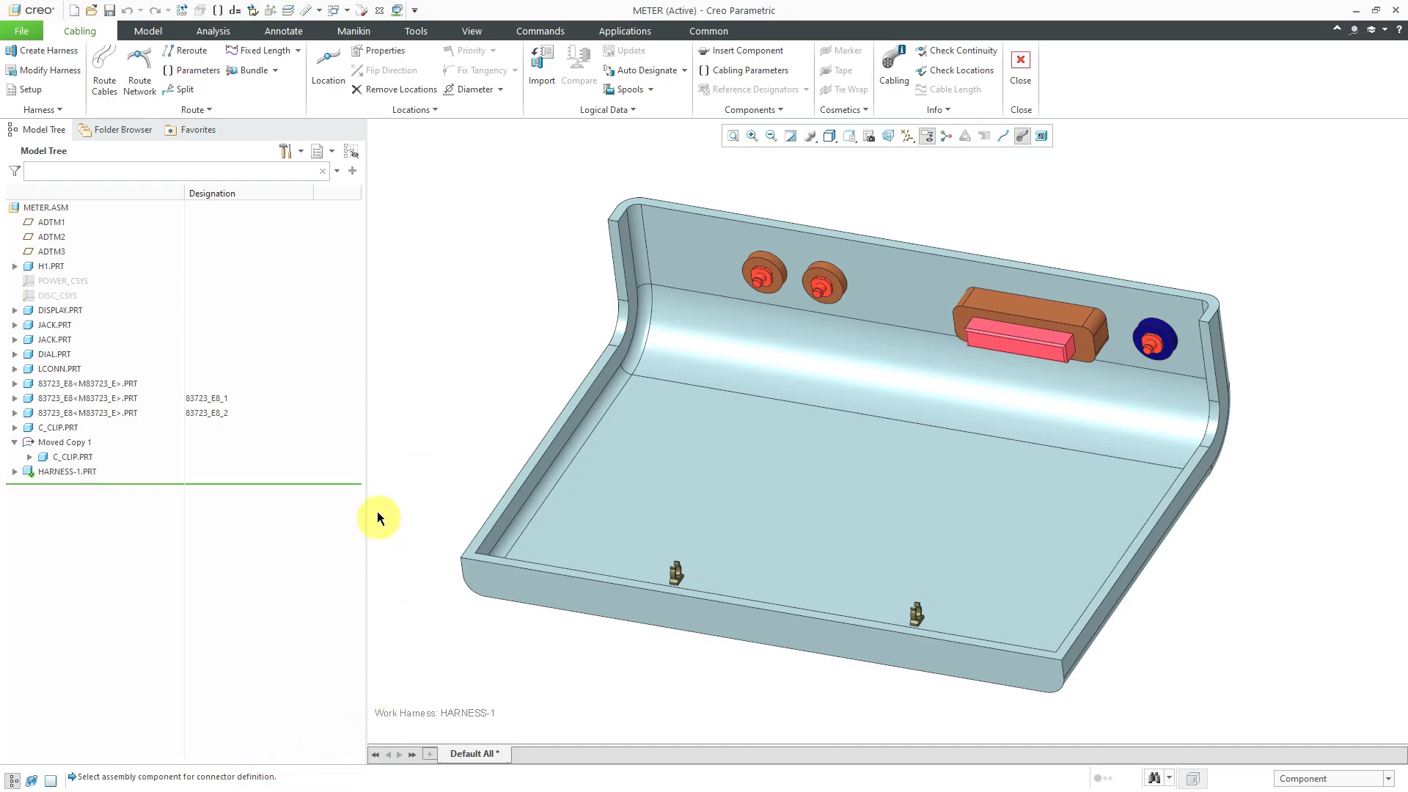
pyautogui.click(1027, 349)
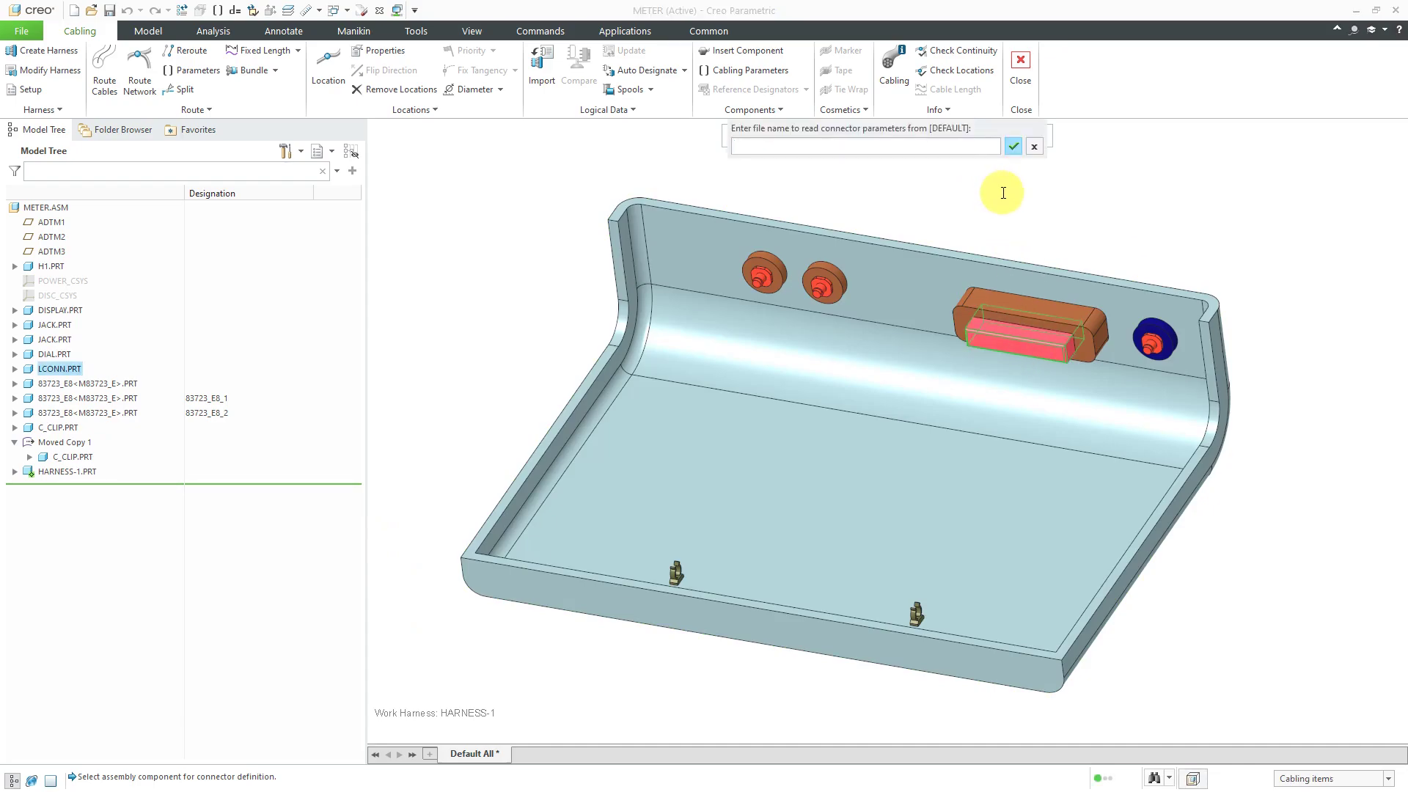
pyautogui.press('Return')
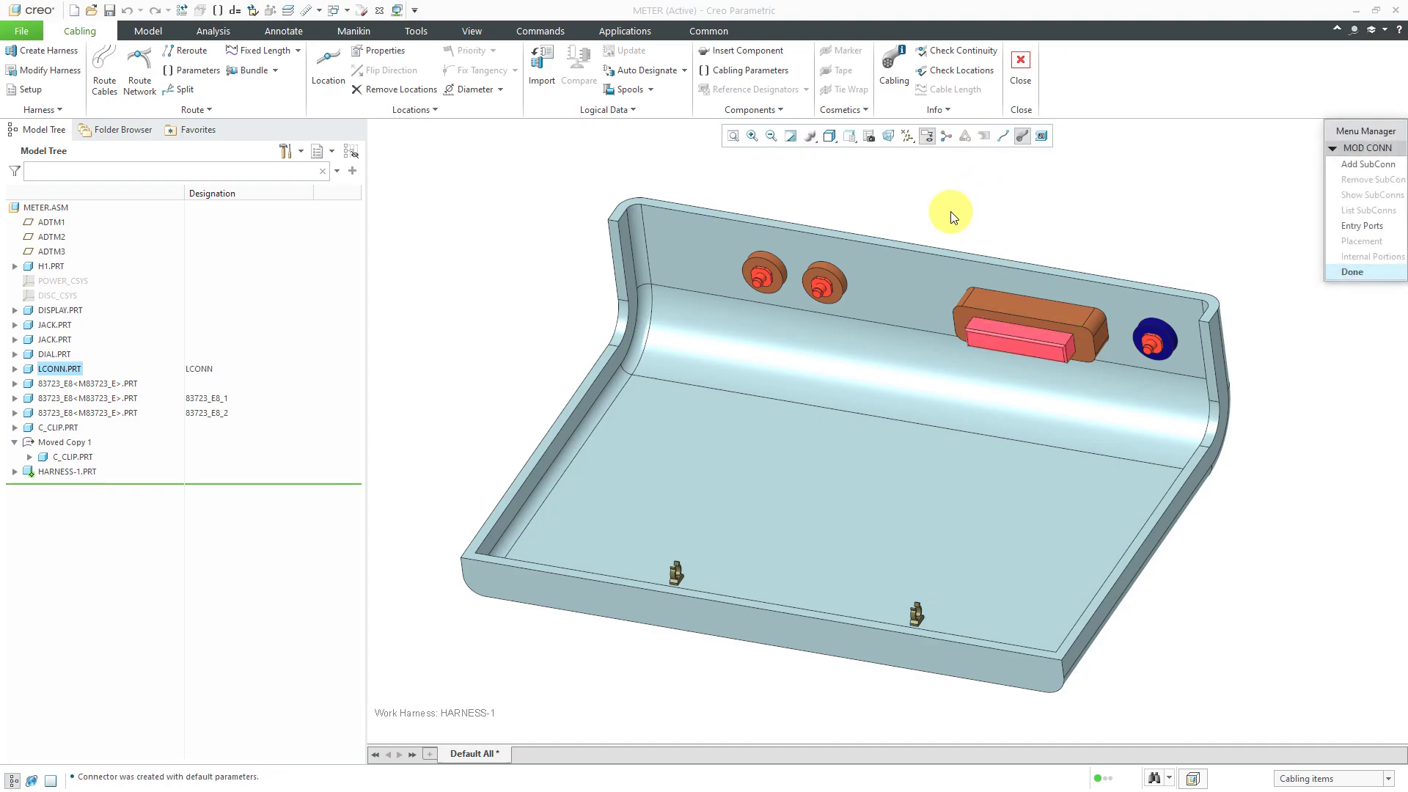
# Step: Display coordinate systems and add a flat entry port at LCONN's coordinate system with an internal cable length of .1
pyautogui.click(909, 137)
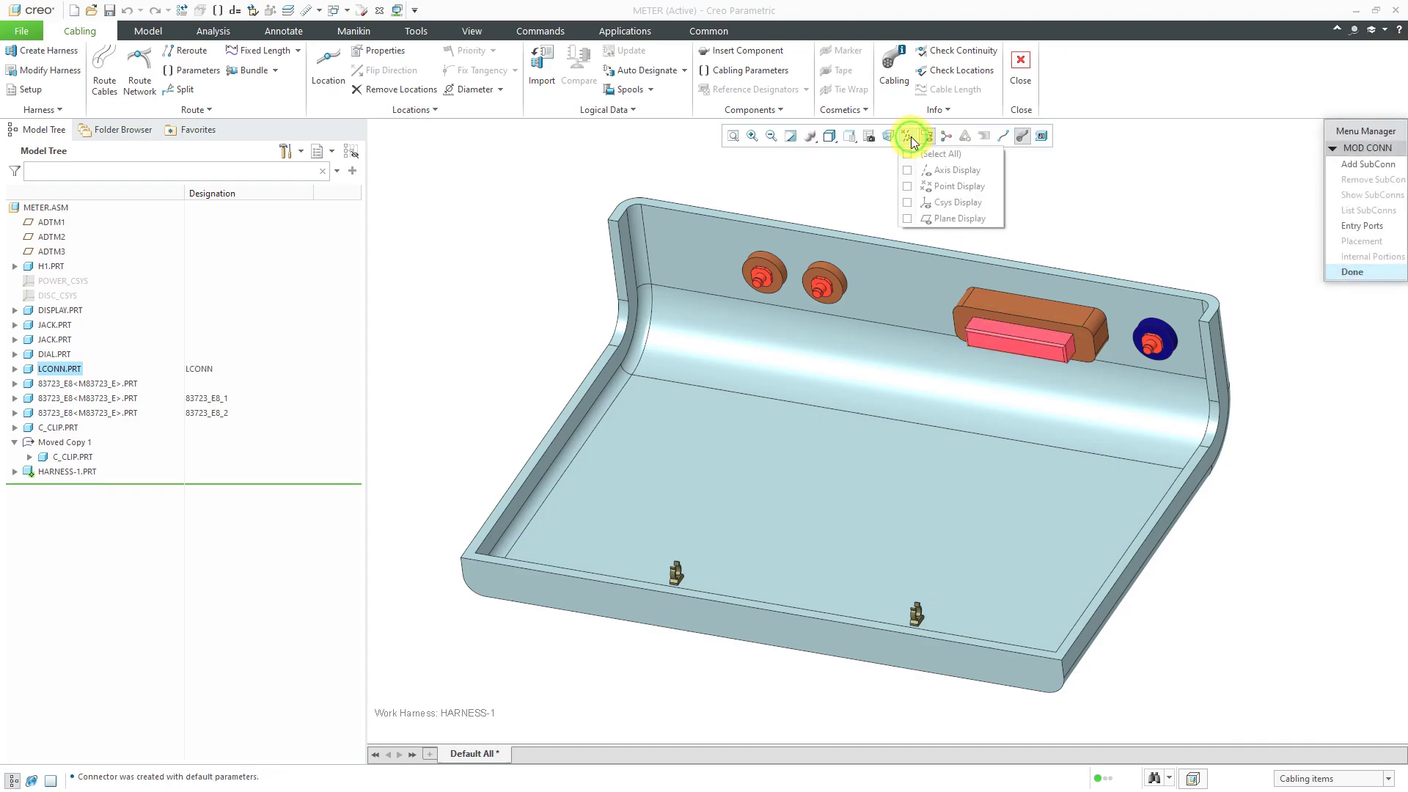
pyautogui.click(965, 202)
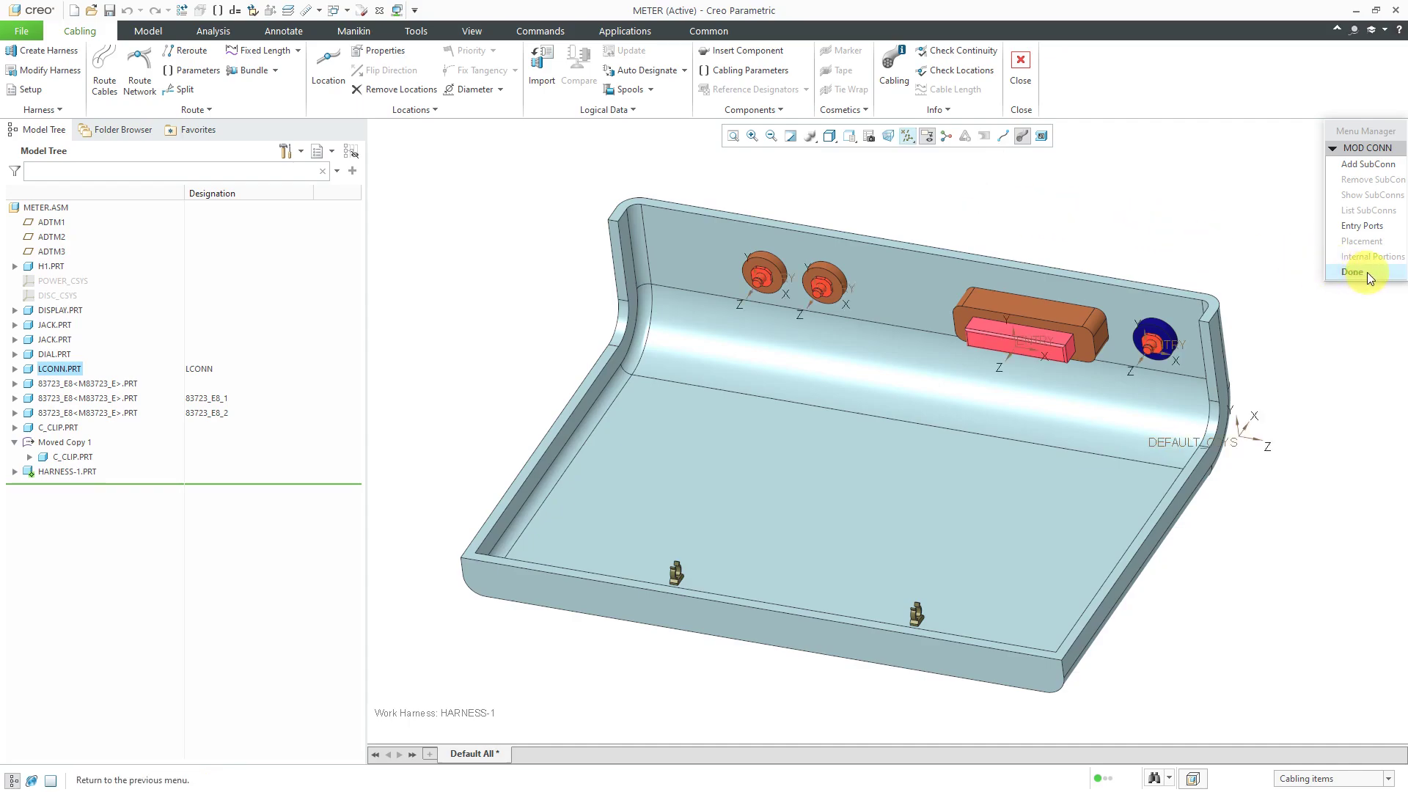
pyautogui.click(1363, 227)
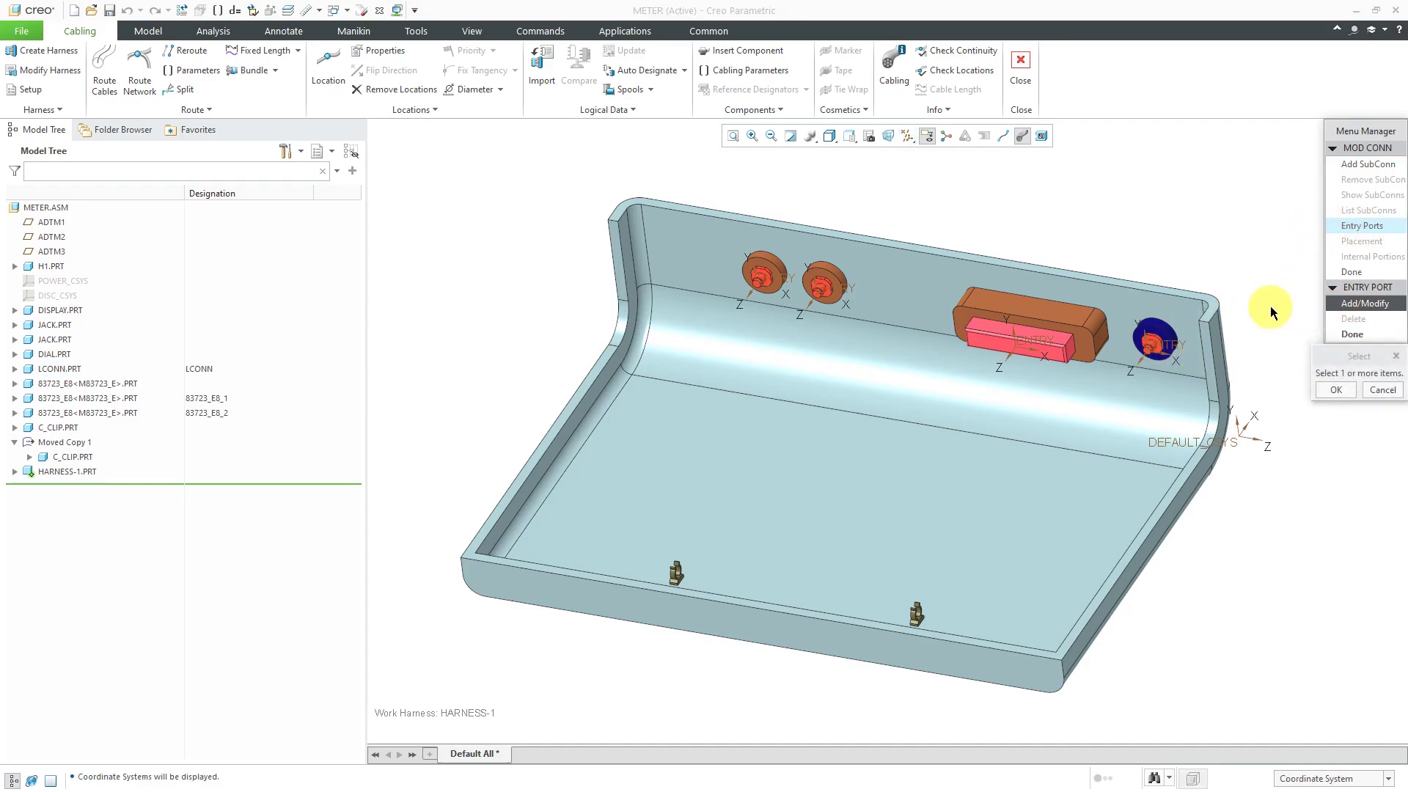
pyautogui.click(1042, 345)
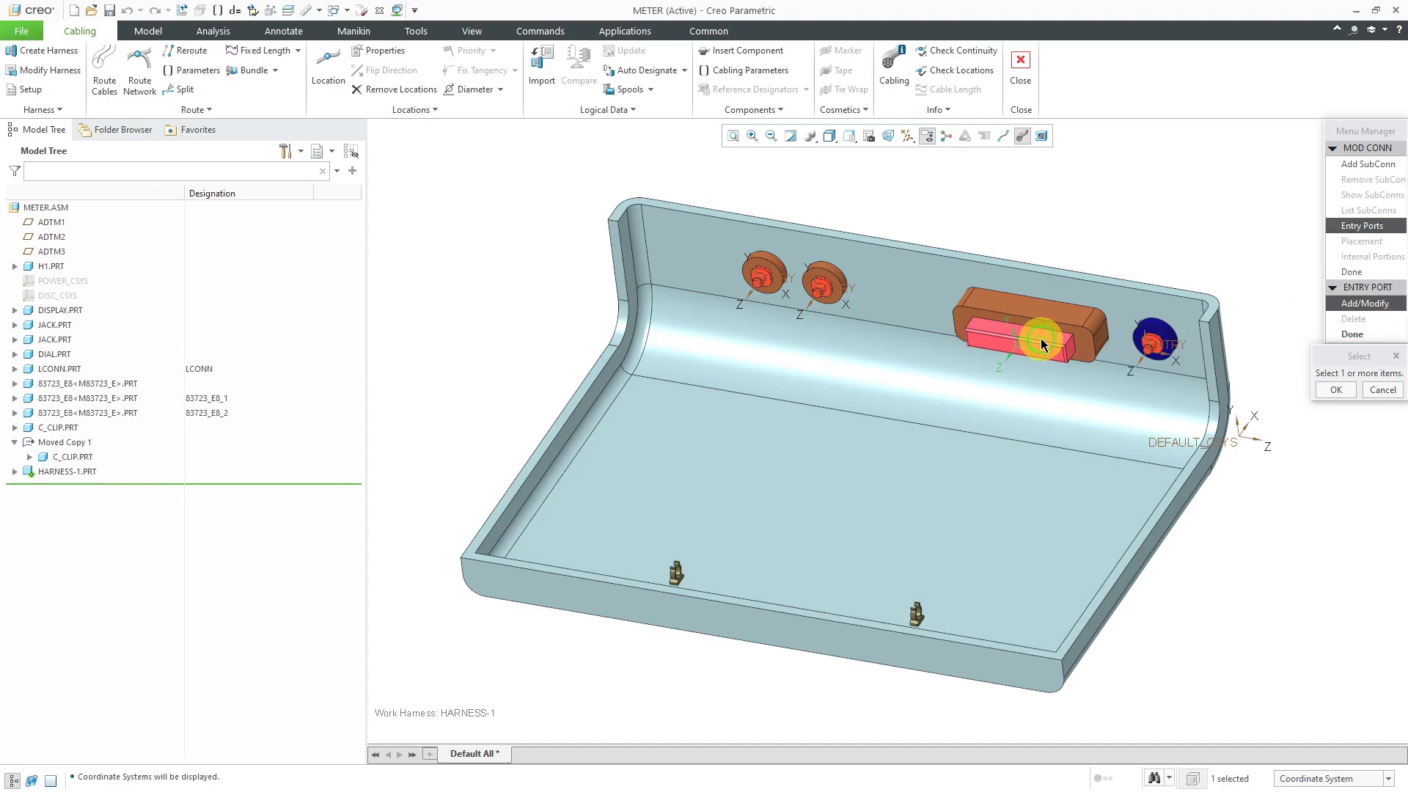
pyautogui.click(1334, 390)
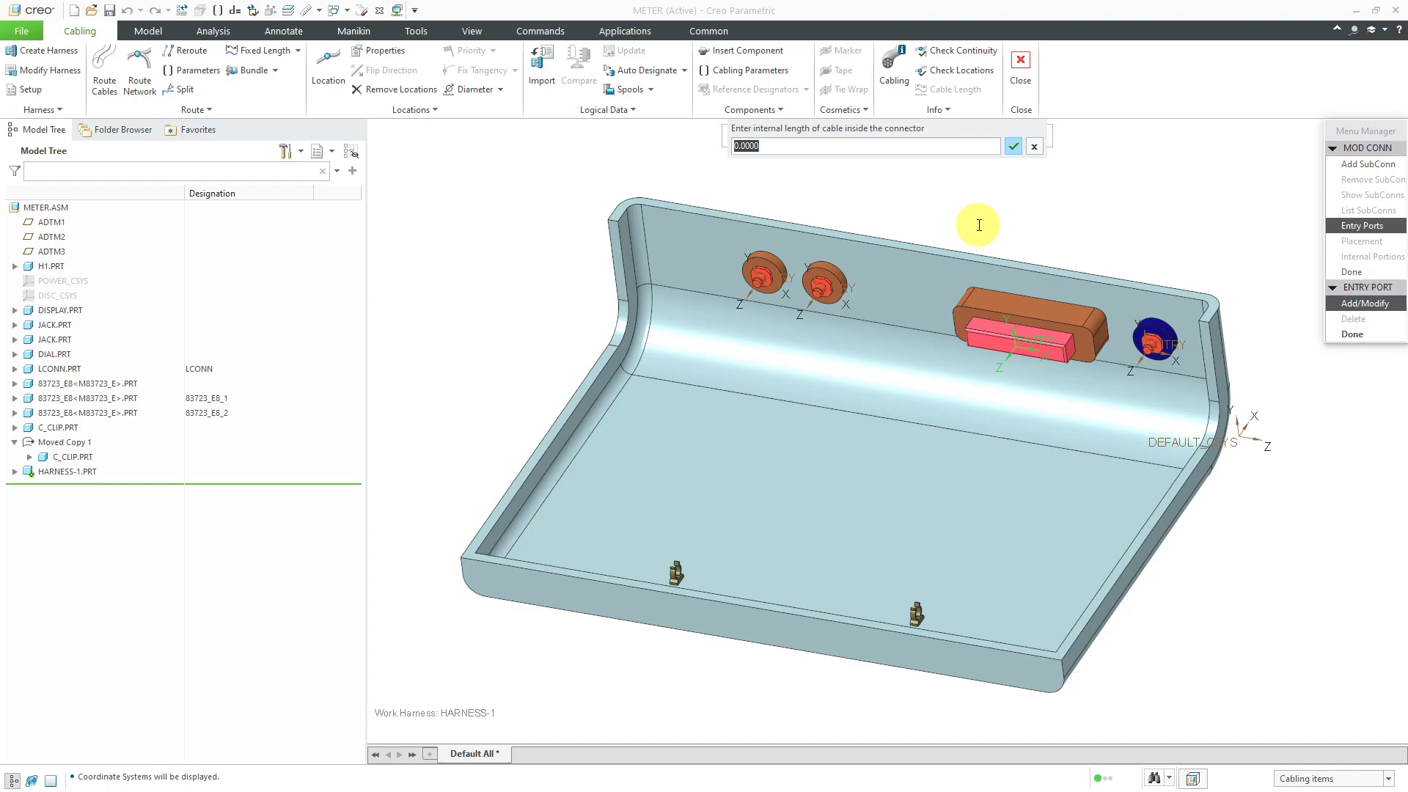
pyautogui.write('.1')
pyautogui.press('Return')
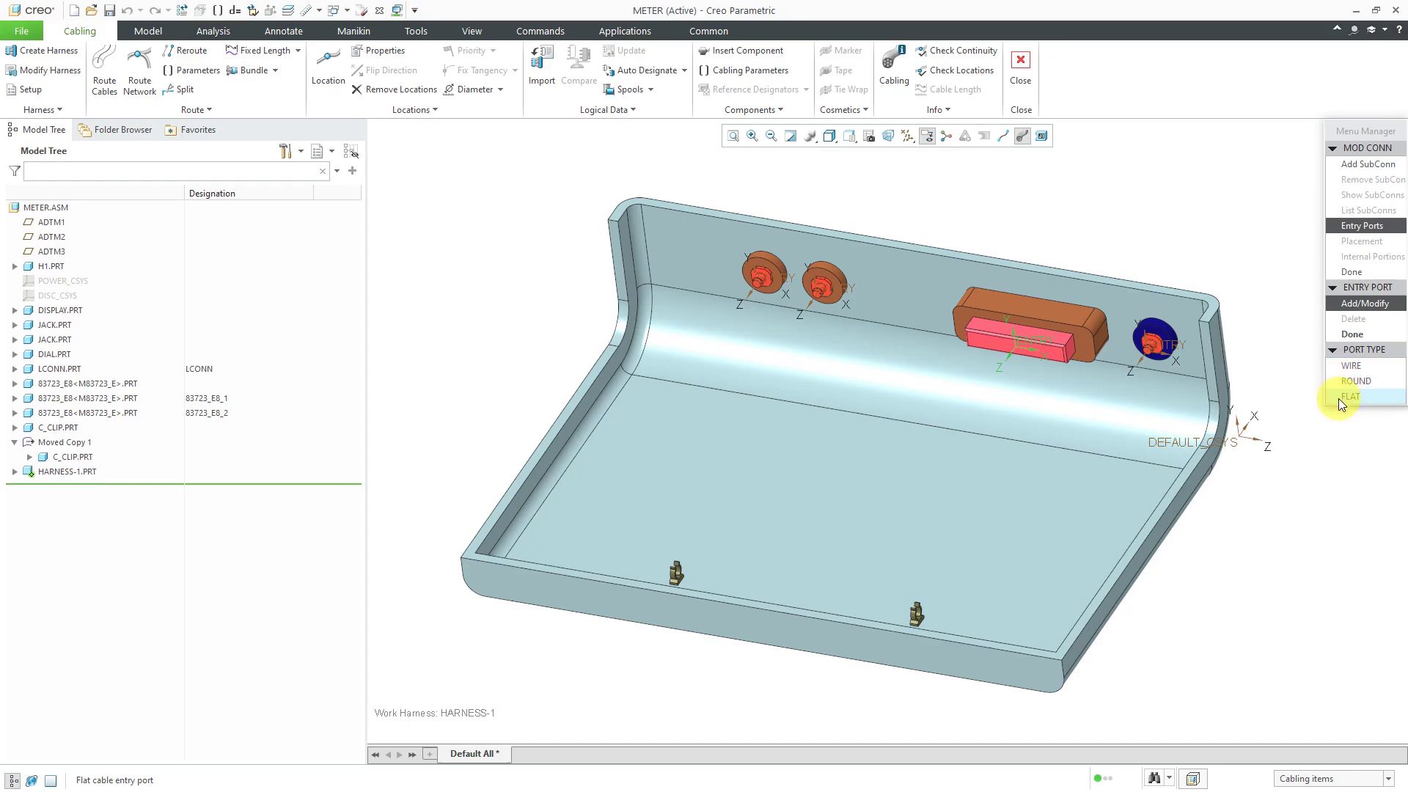
pyautogui.click(996, 357)
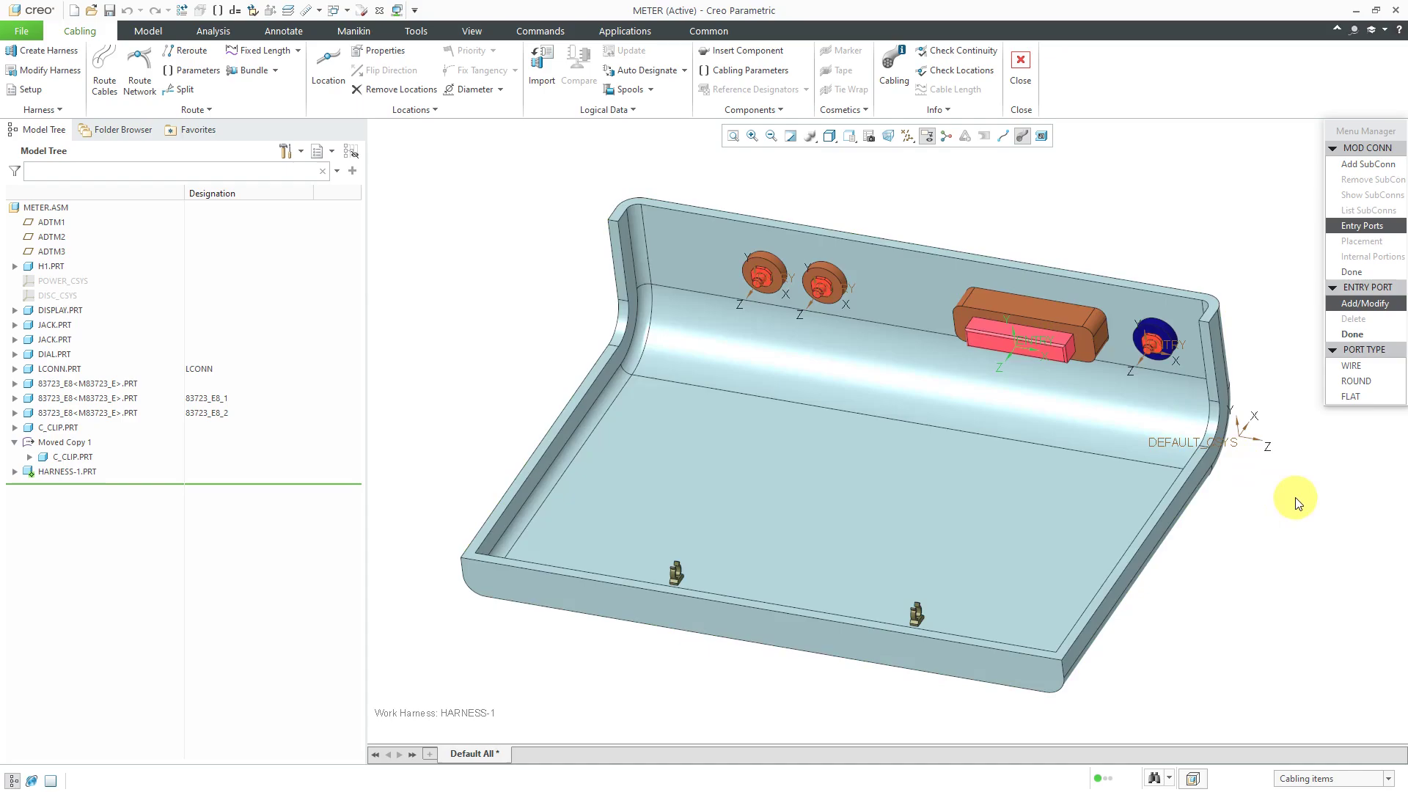
pyautogui.click(1346, 394)
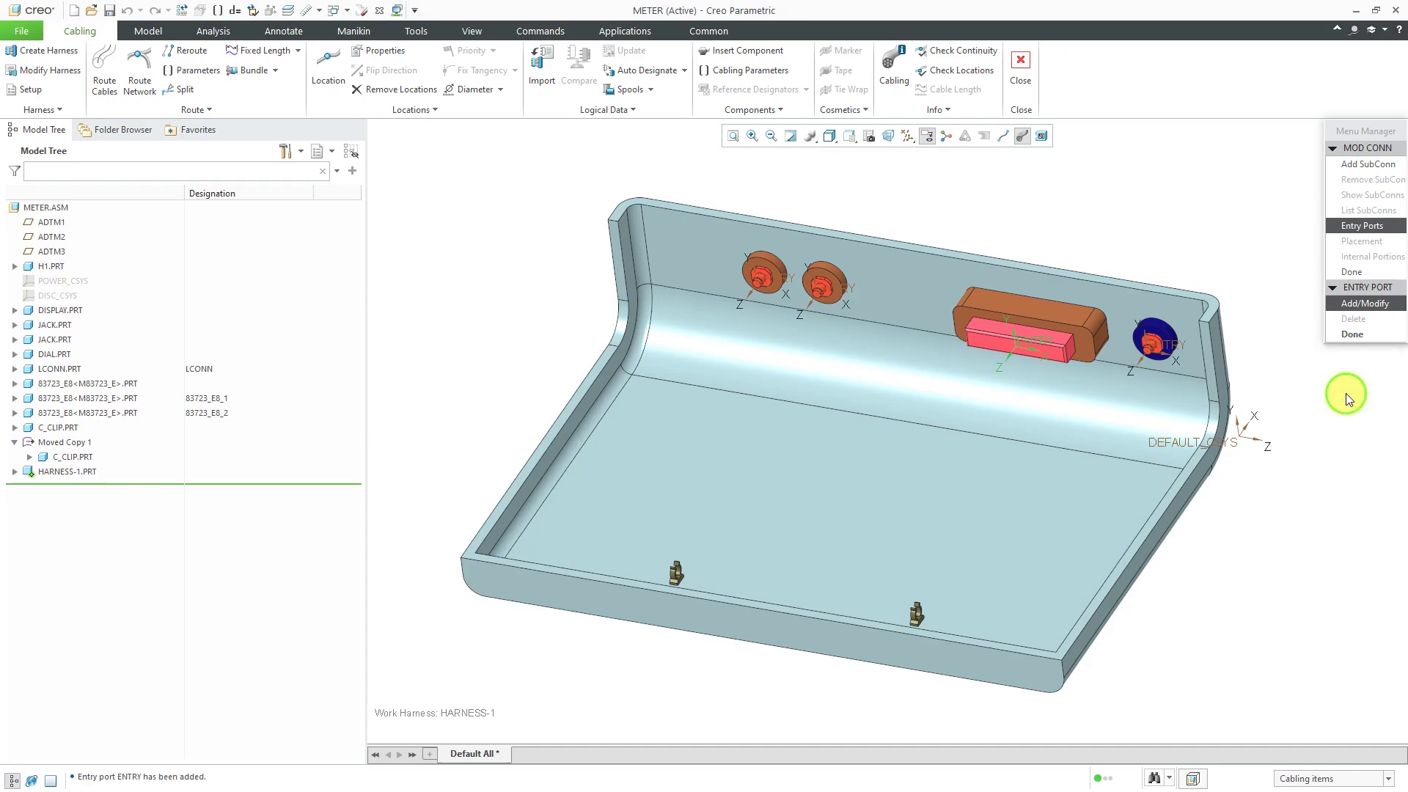
pyautogui.click(1368, 336)
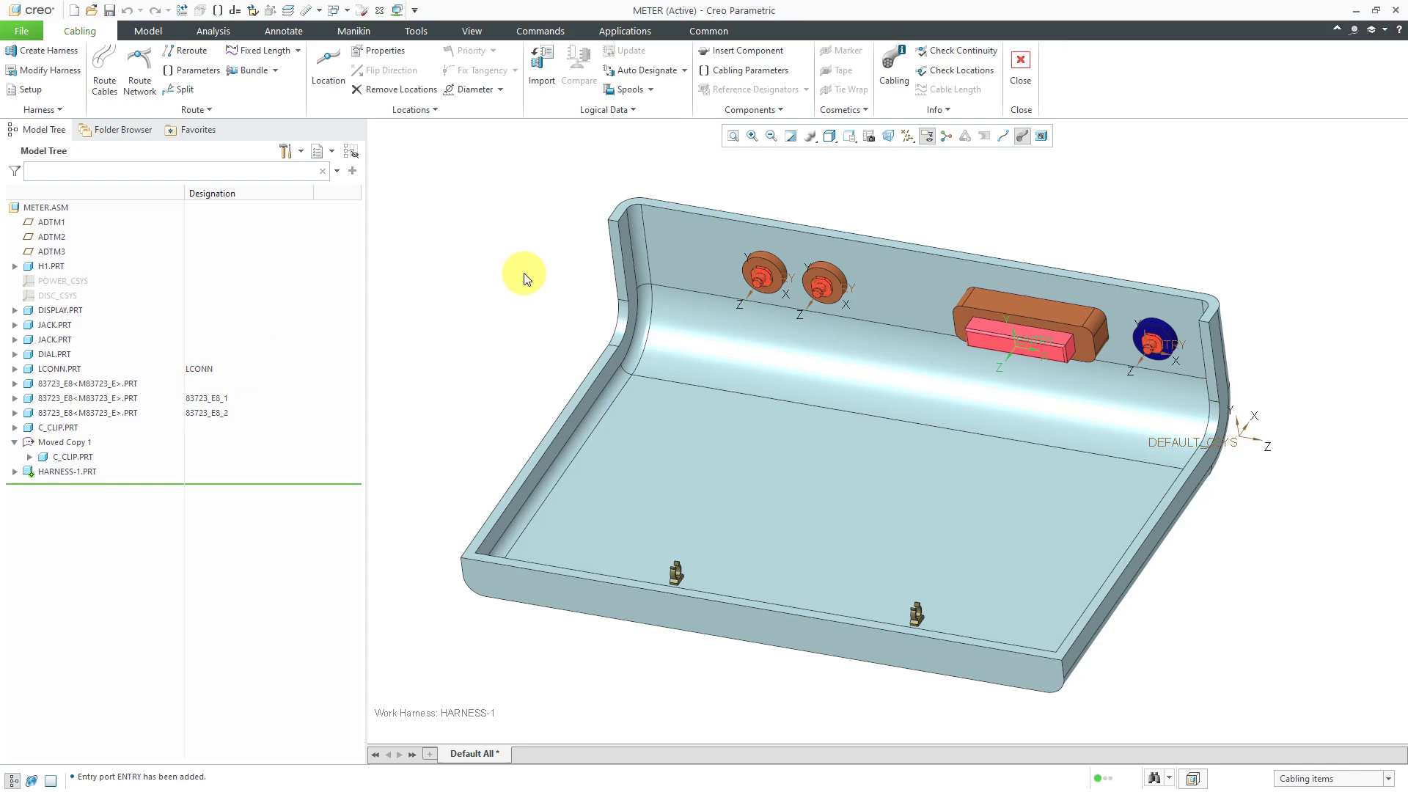
# Step: Designate the undesignated 83723_E8 round connector beside the other brown jack as a connector with the default connector parameters
pyautogui.click(104, 381)
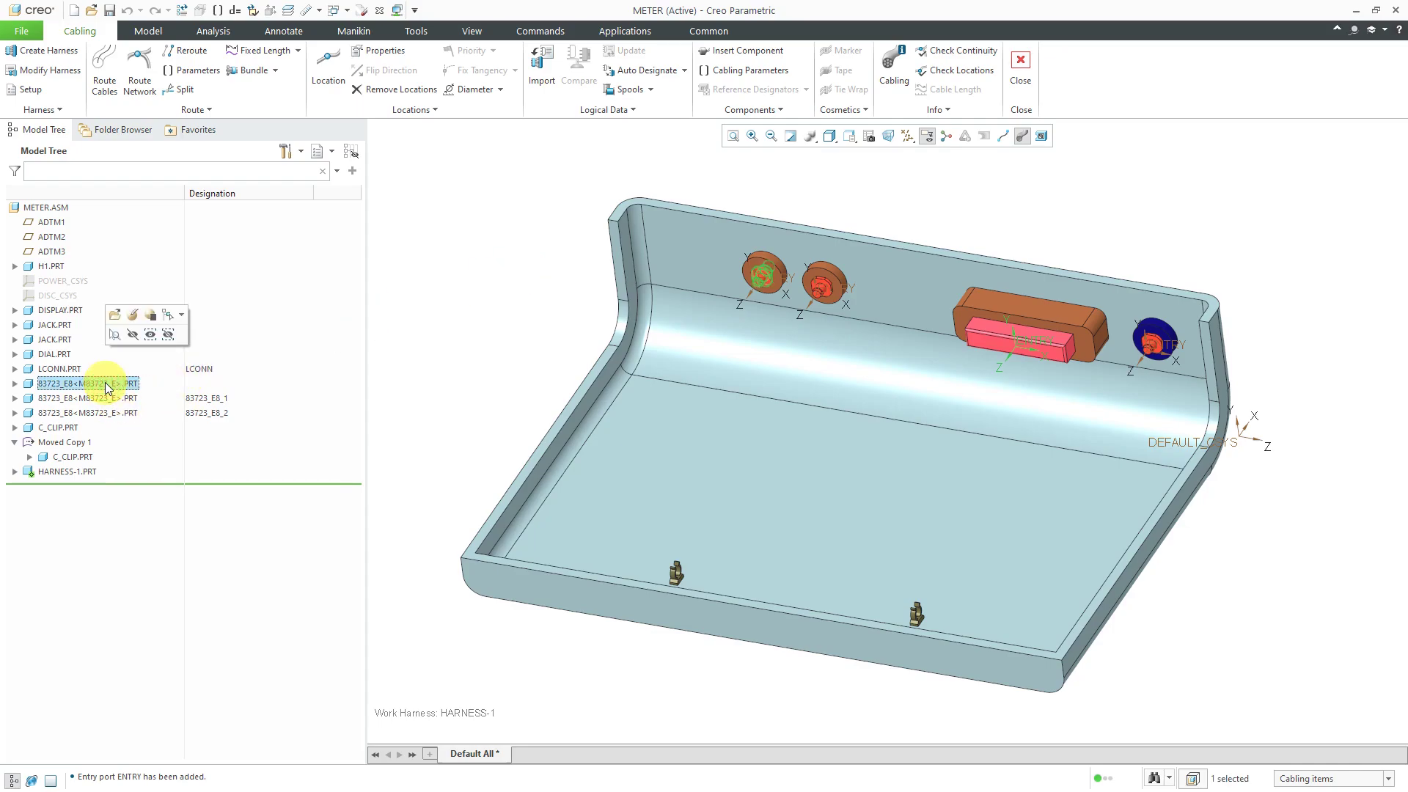
pyautogui.click(534, 248)
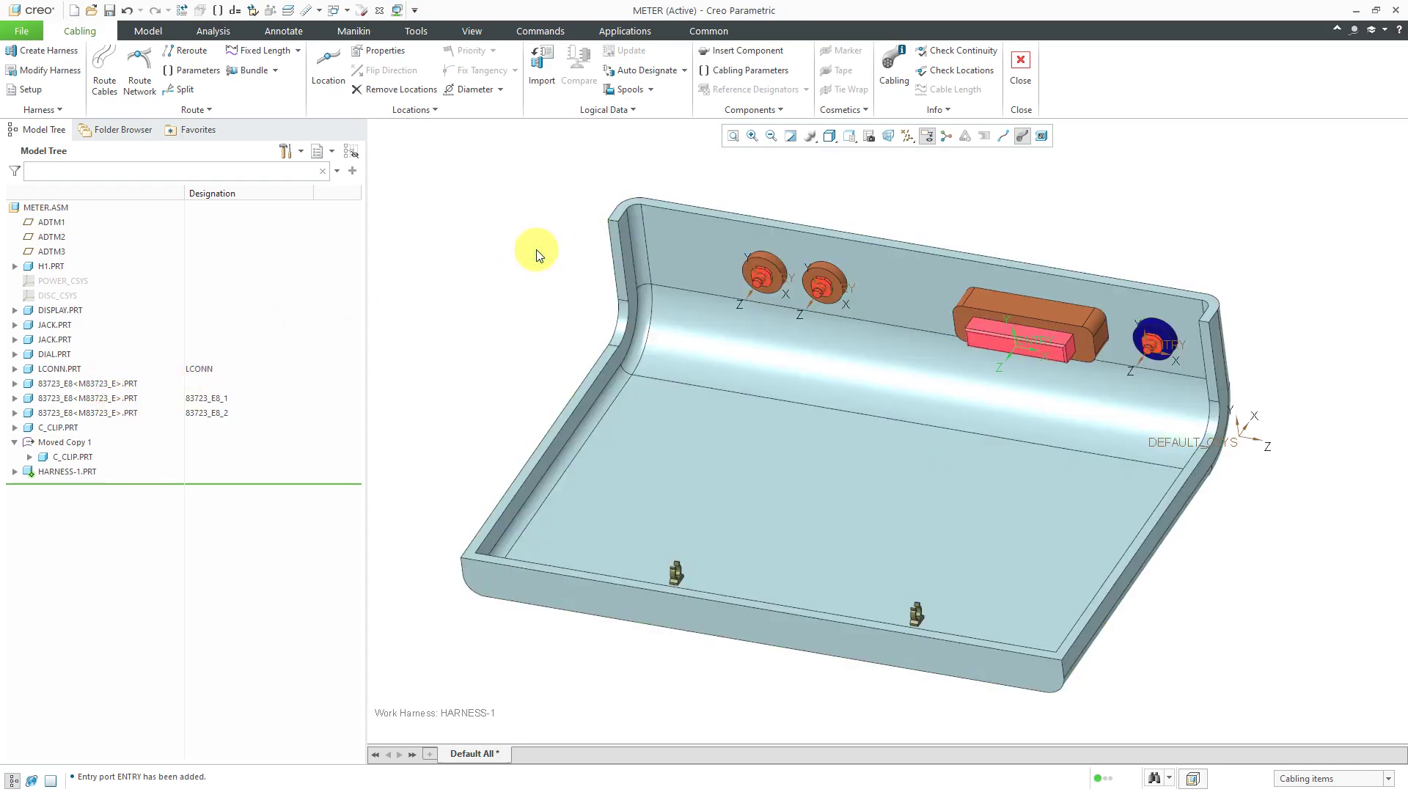
pyautogui.click(685, 70)
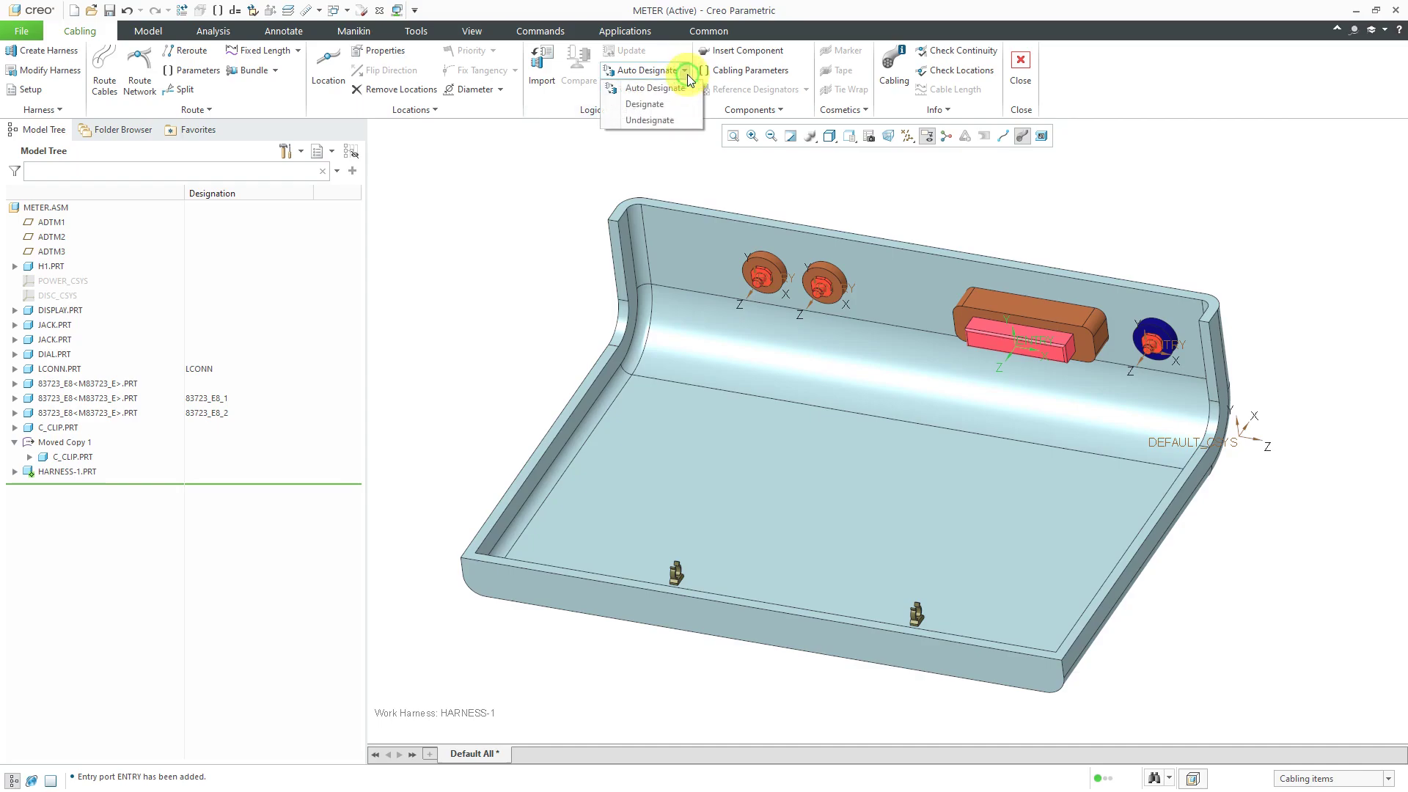
pyautogui.click(663, 108)
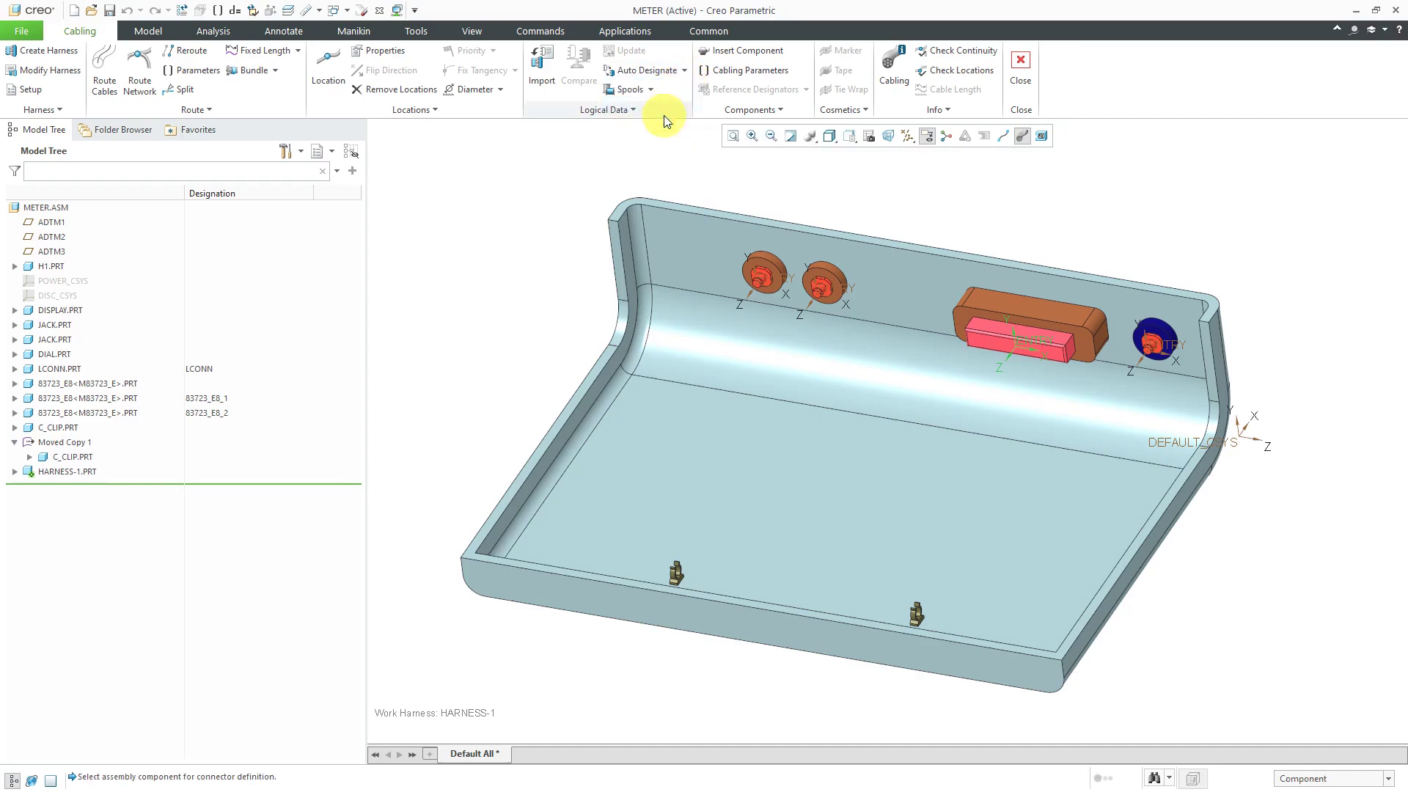
pyautogui.click(759, 286)
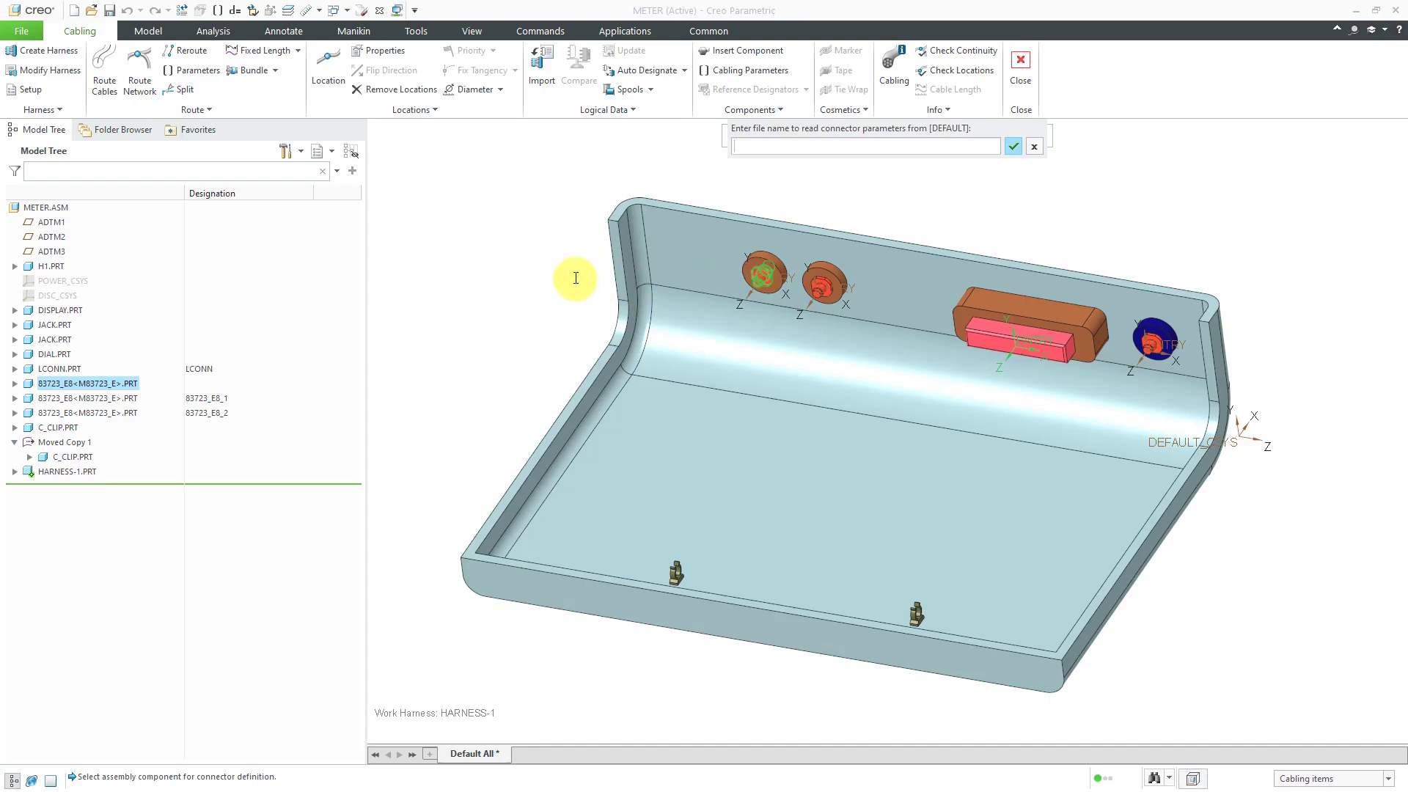
pyautogui.click(1017, 148)
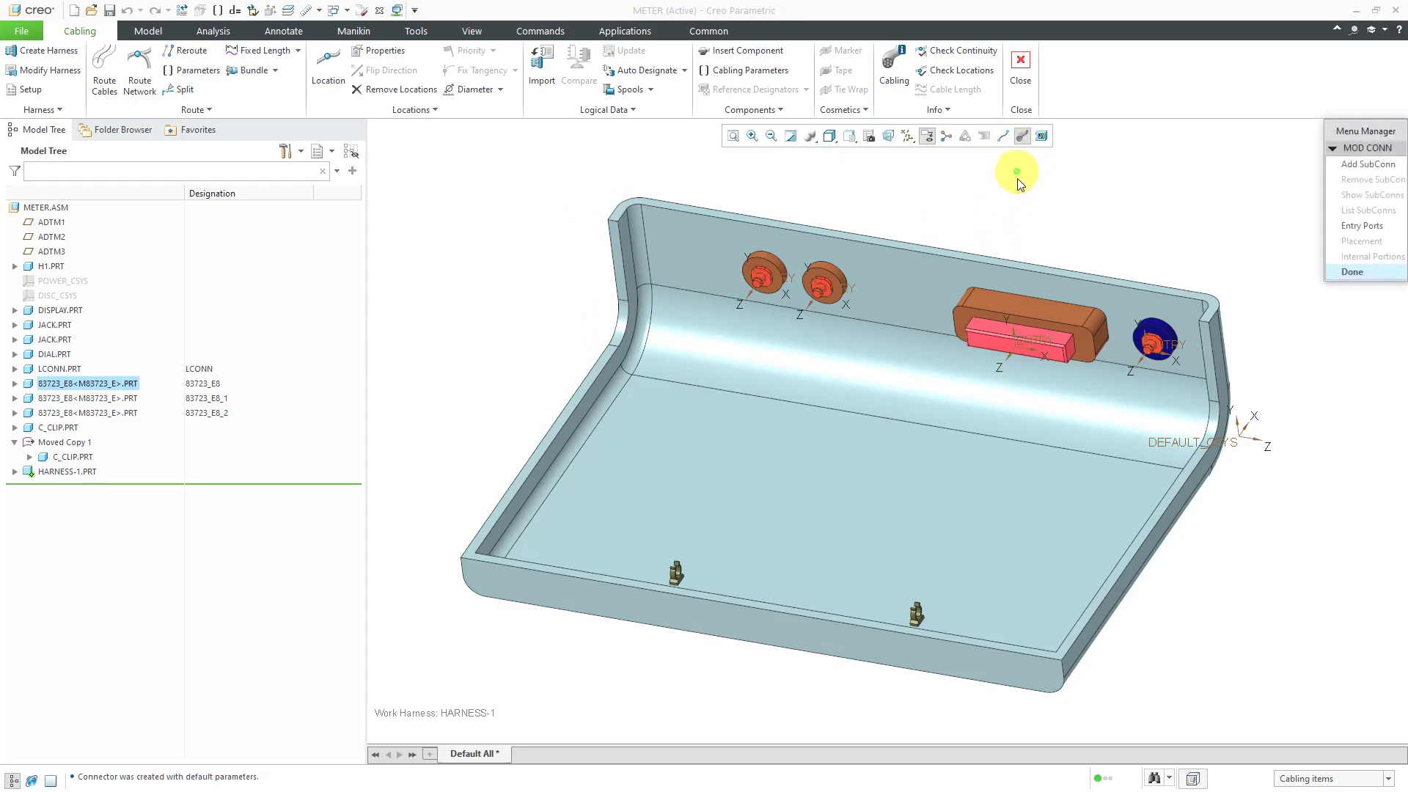
# Step: Add a wire-type entry port at the new 83723_E8 connector's coordinate system, accepting the default internal cable length, and finish the connector definition
pyautogui.click(1358, 227)
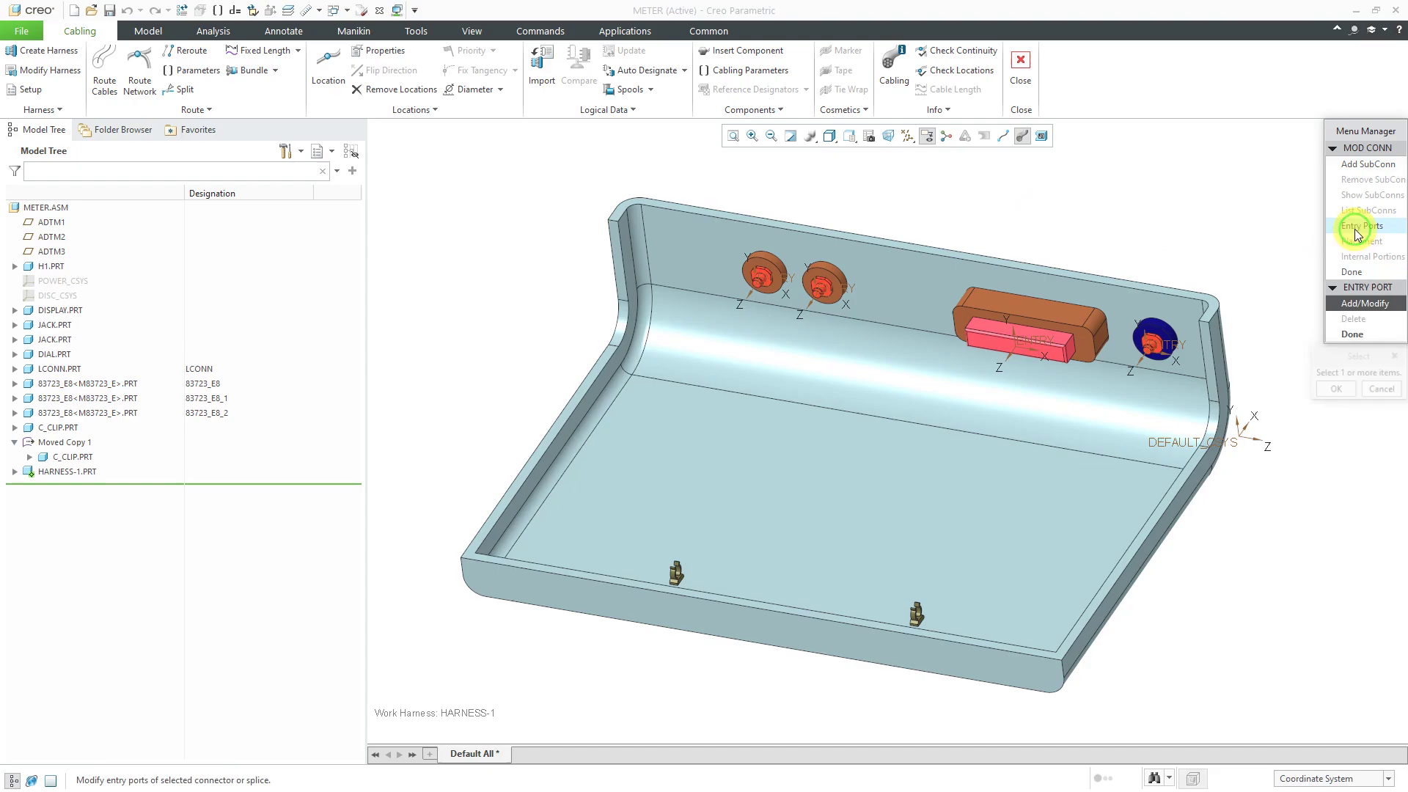
pyautogui.click(775, 275)
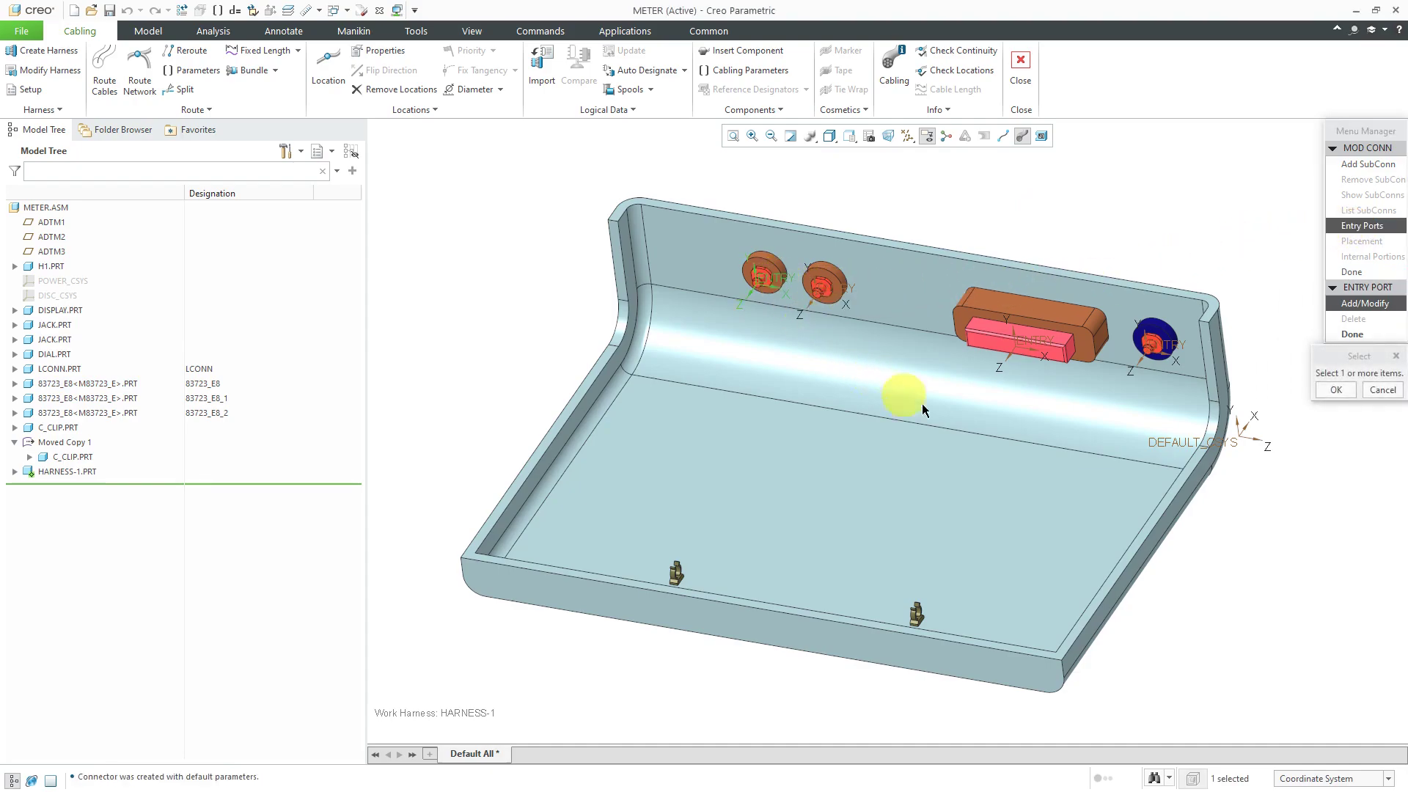
pyautogui.click(1345, 389)
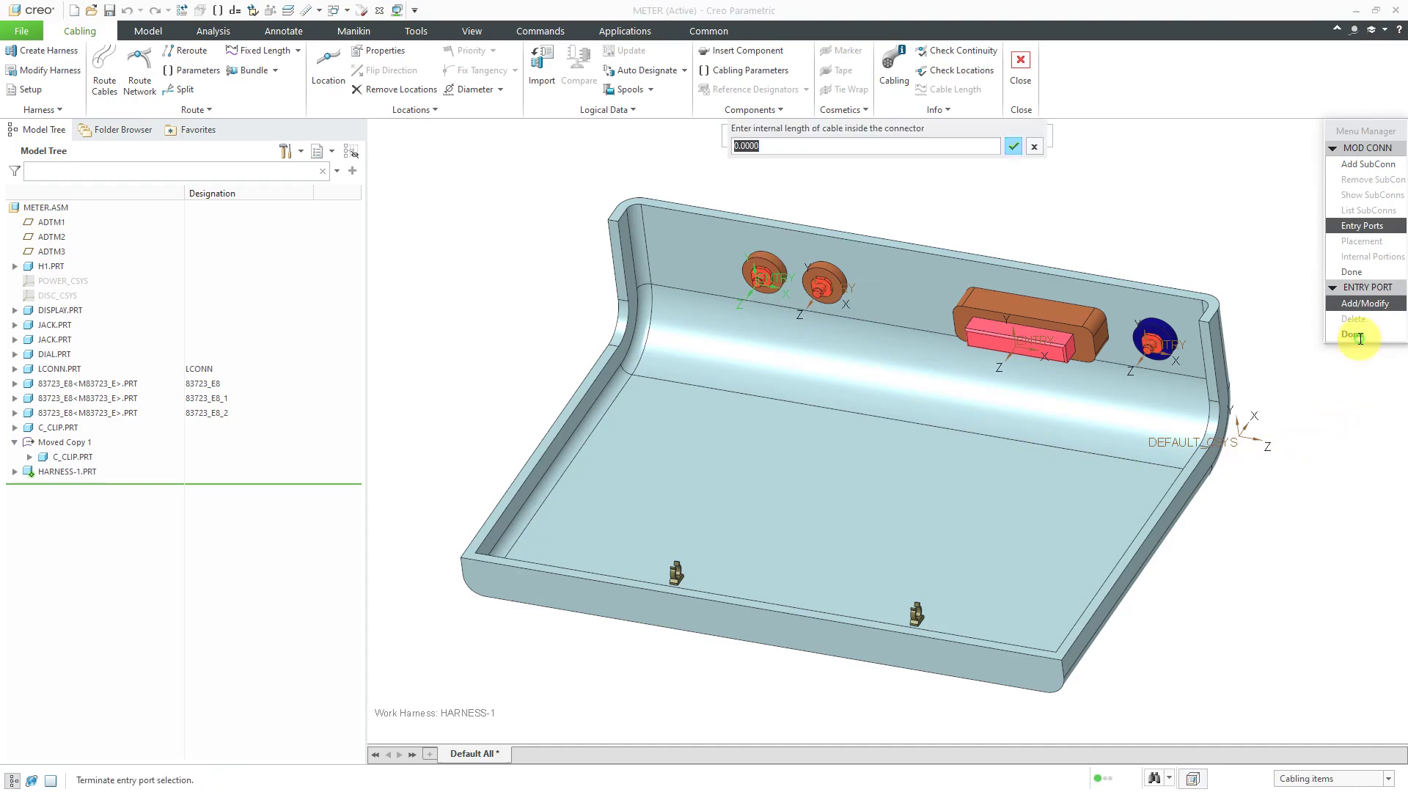
pyautogui.middleClick(1168, 256)
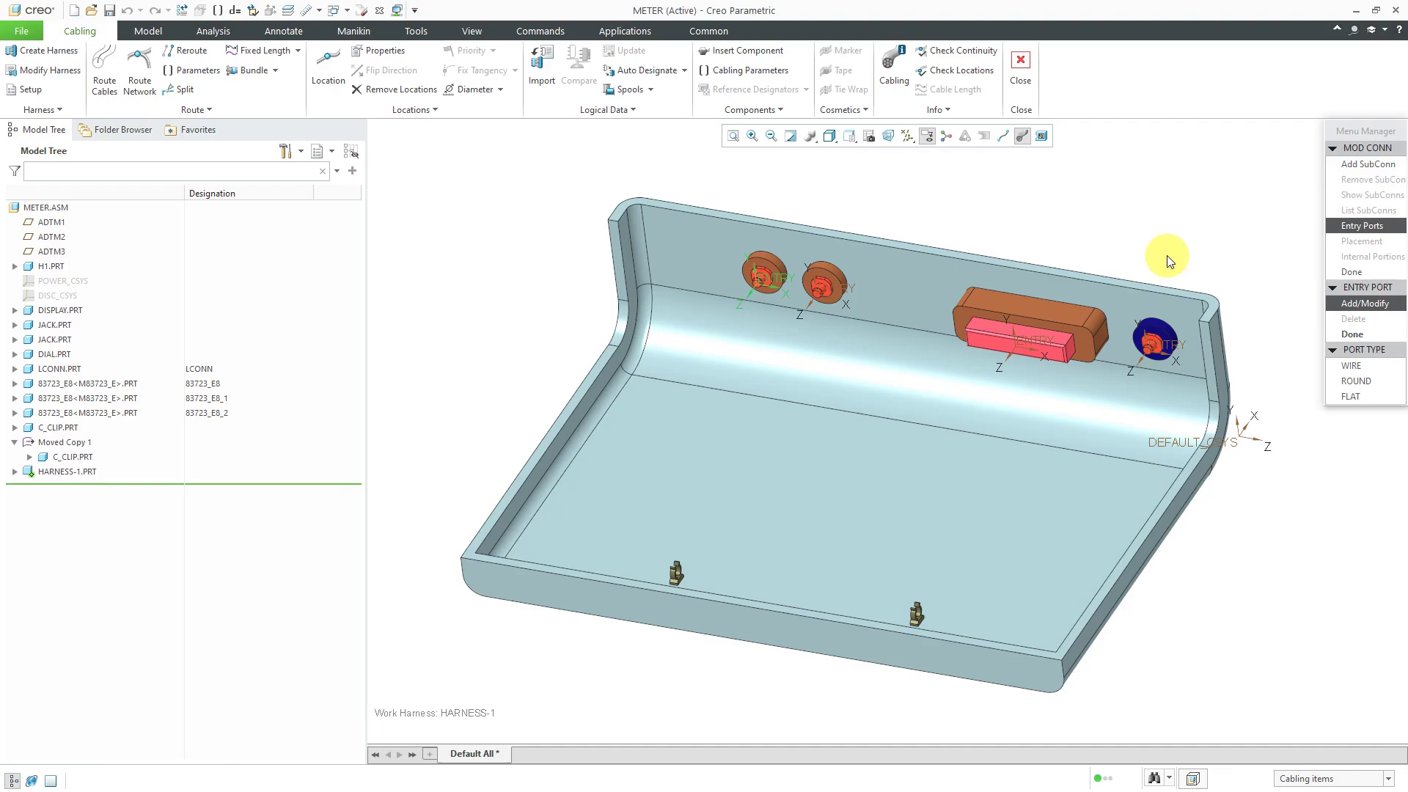
pyautogui.click(1358, 370)
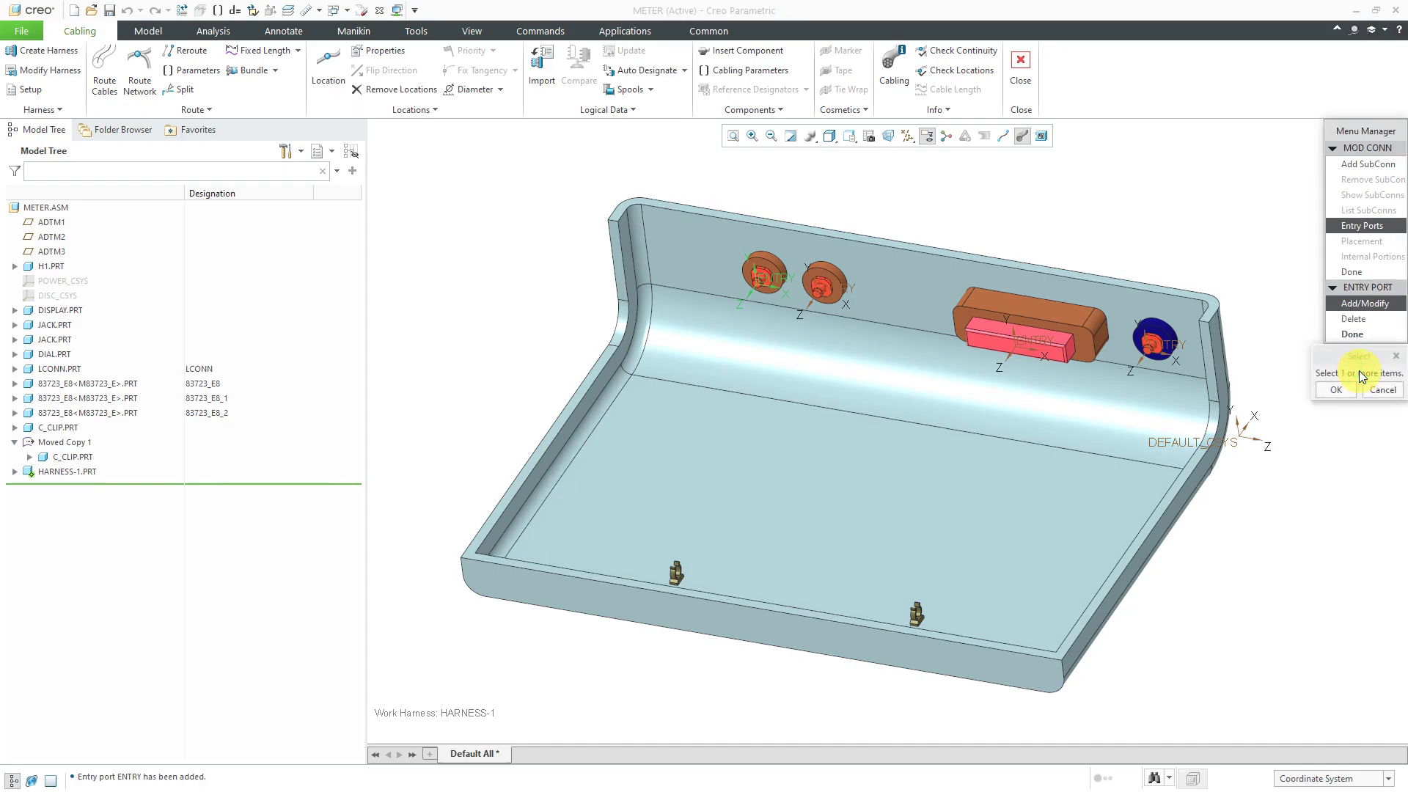
pyautogui.click(1357, 336)
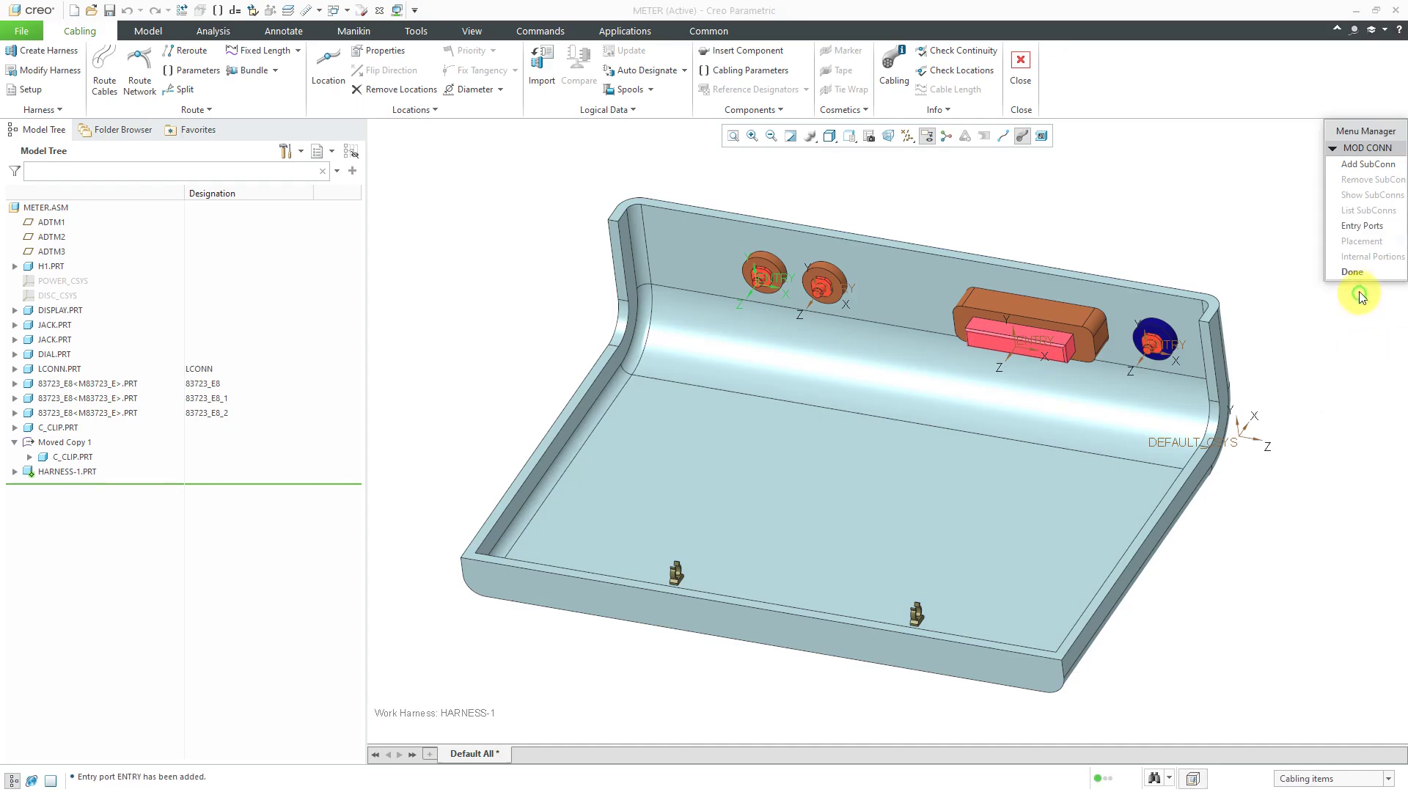
pyautogui.click(1355, 274)
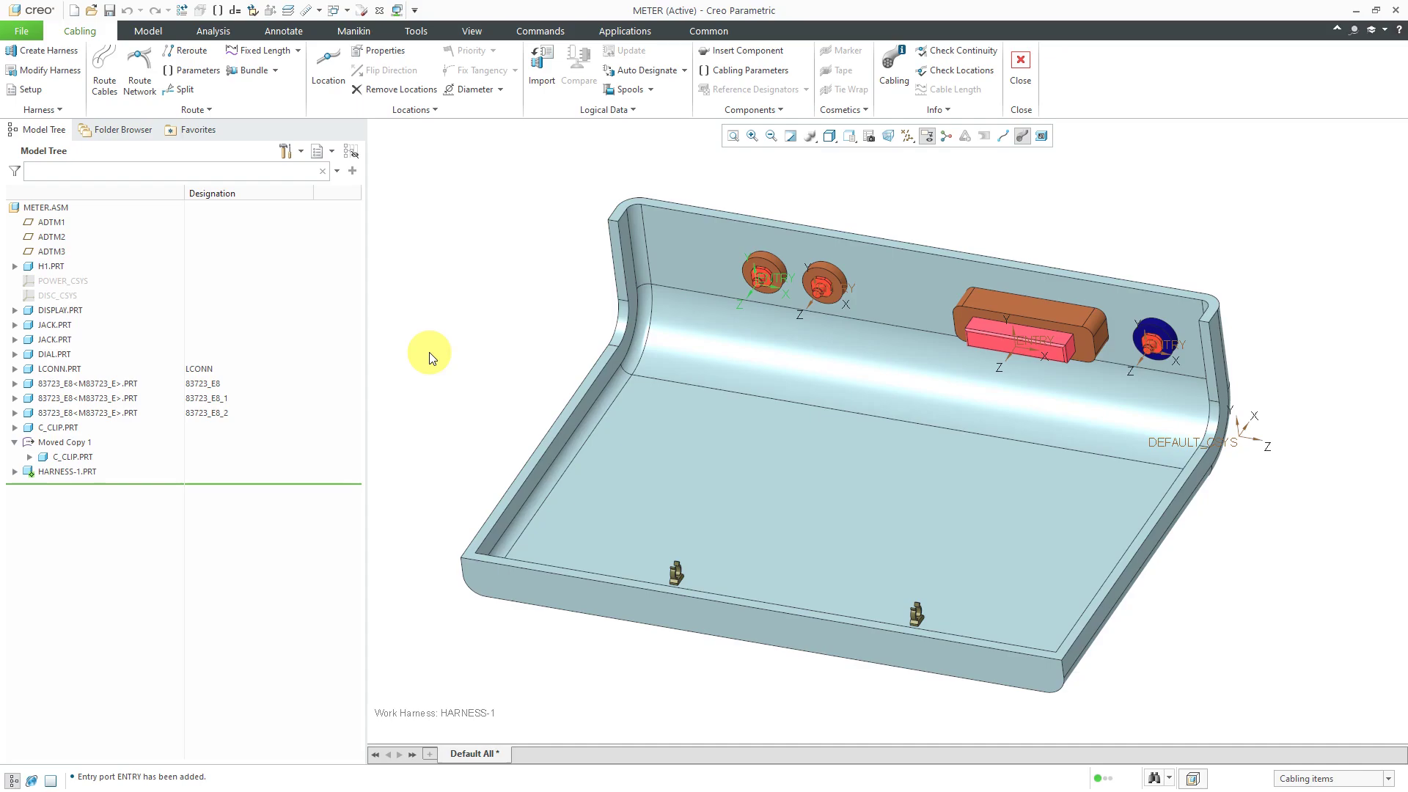
# Step: Create a new wire spool named 16_AWG
pyautogui.click(635, 91)
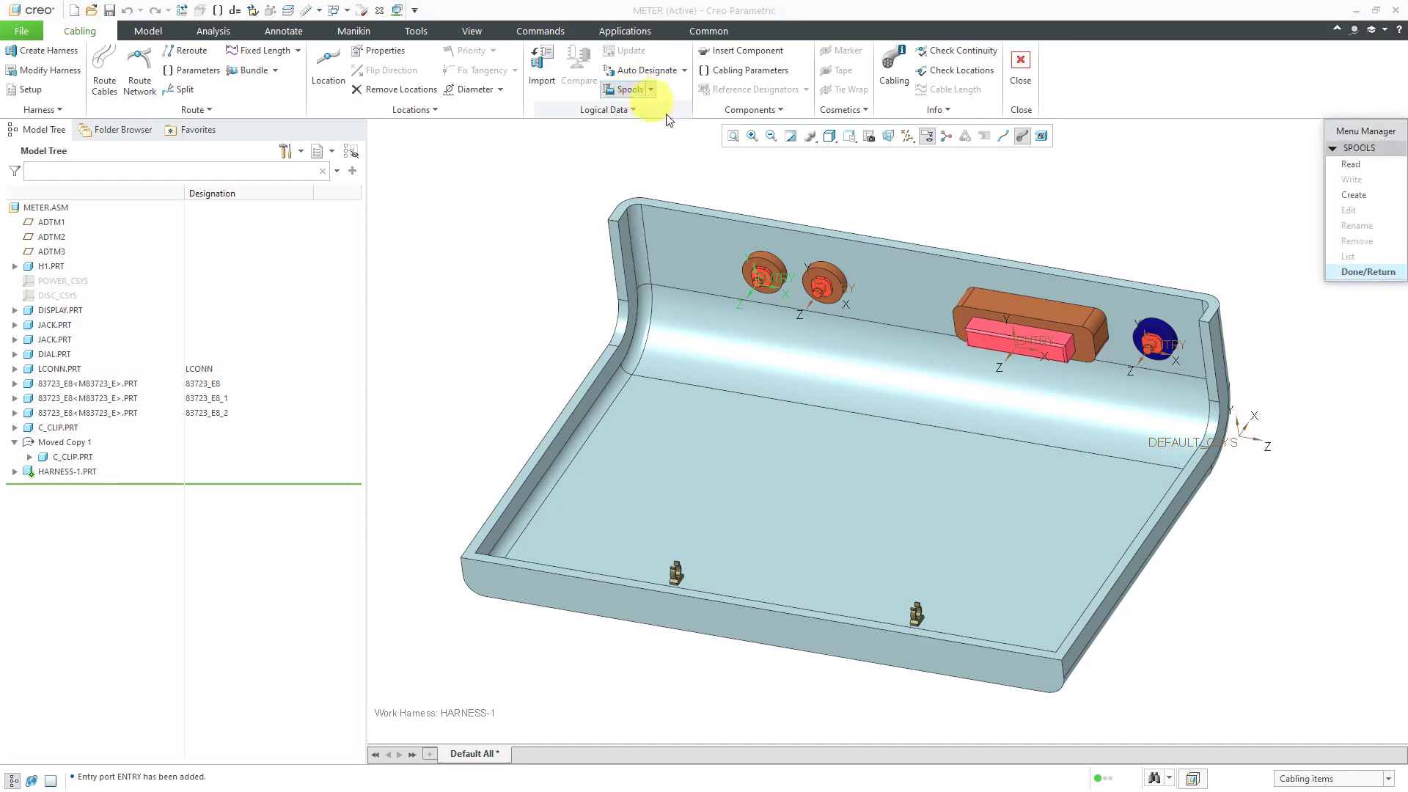
pyautogui.click(1371, 197)
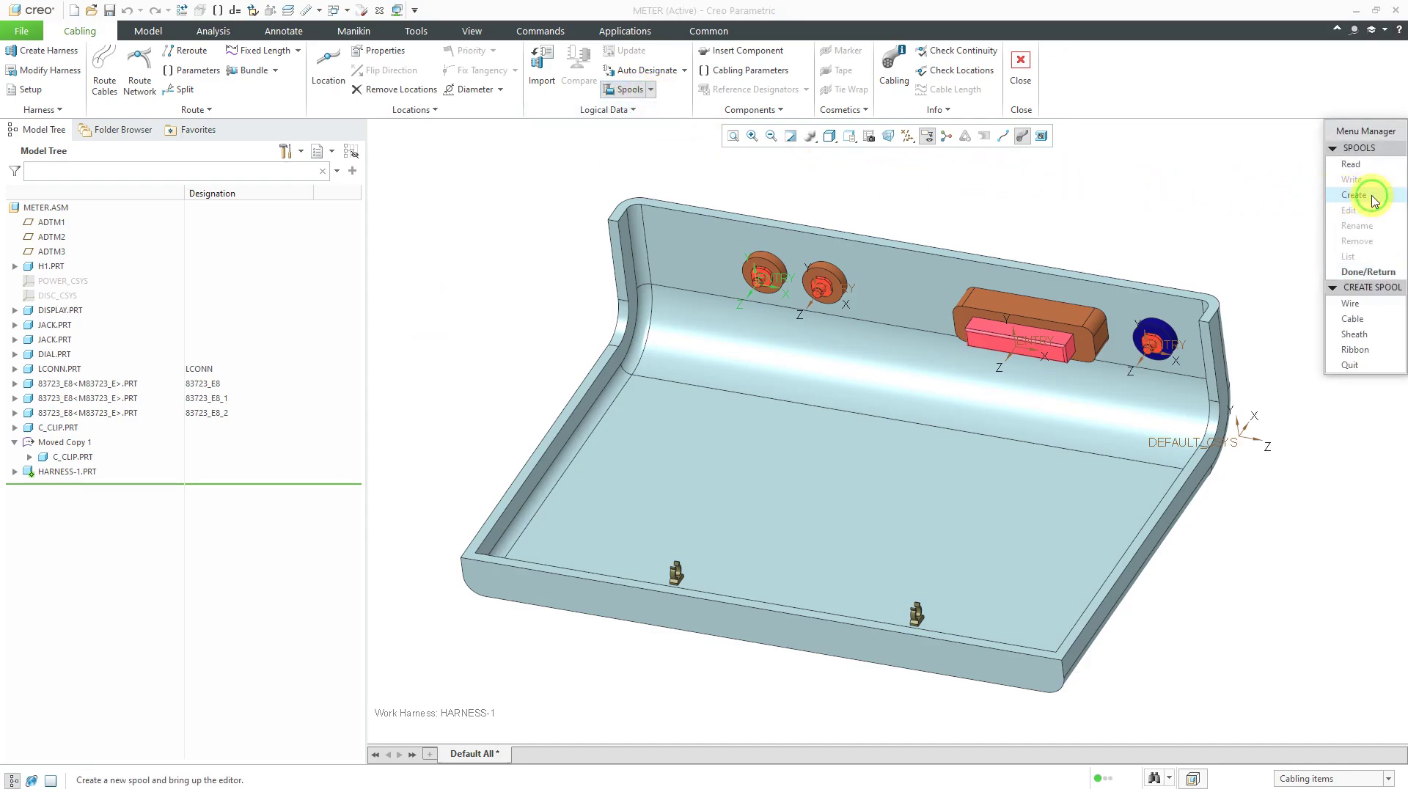
pyautogui.click(1376, 309)
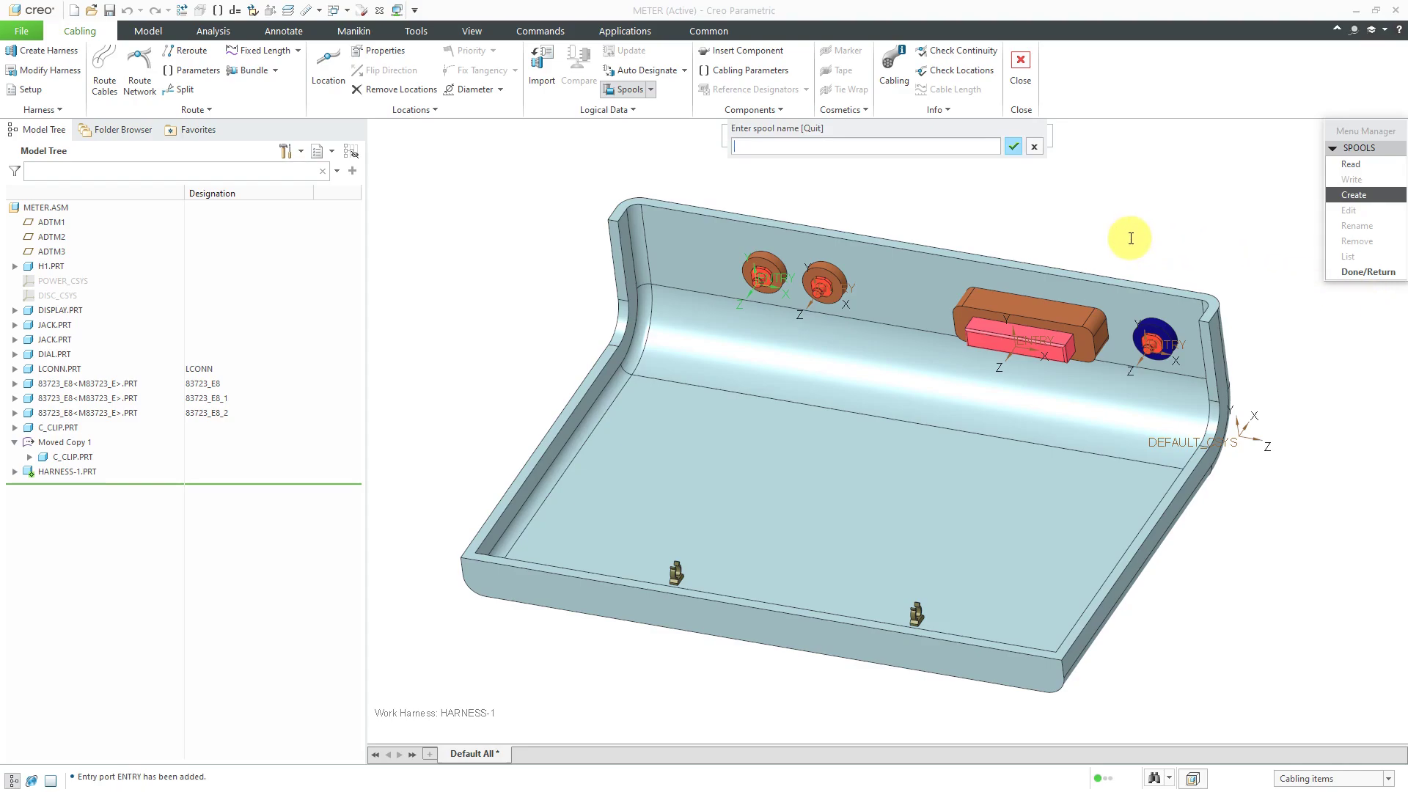
pyautogui.write('16_AWG')
pyautogui.press('Return')
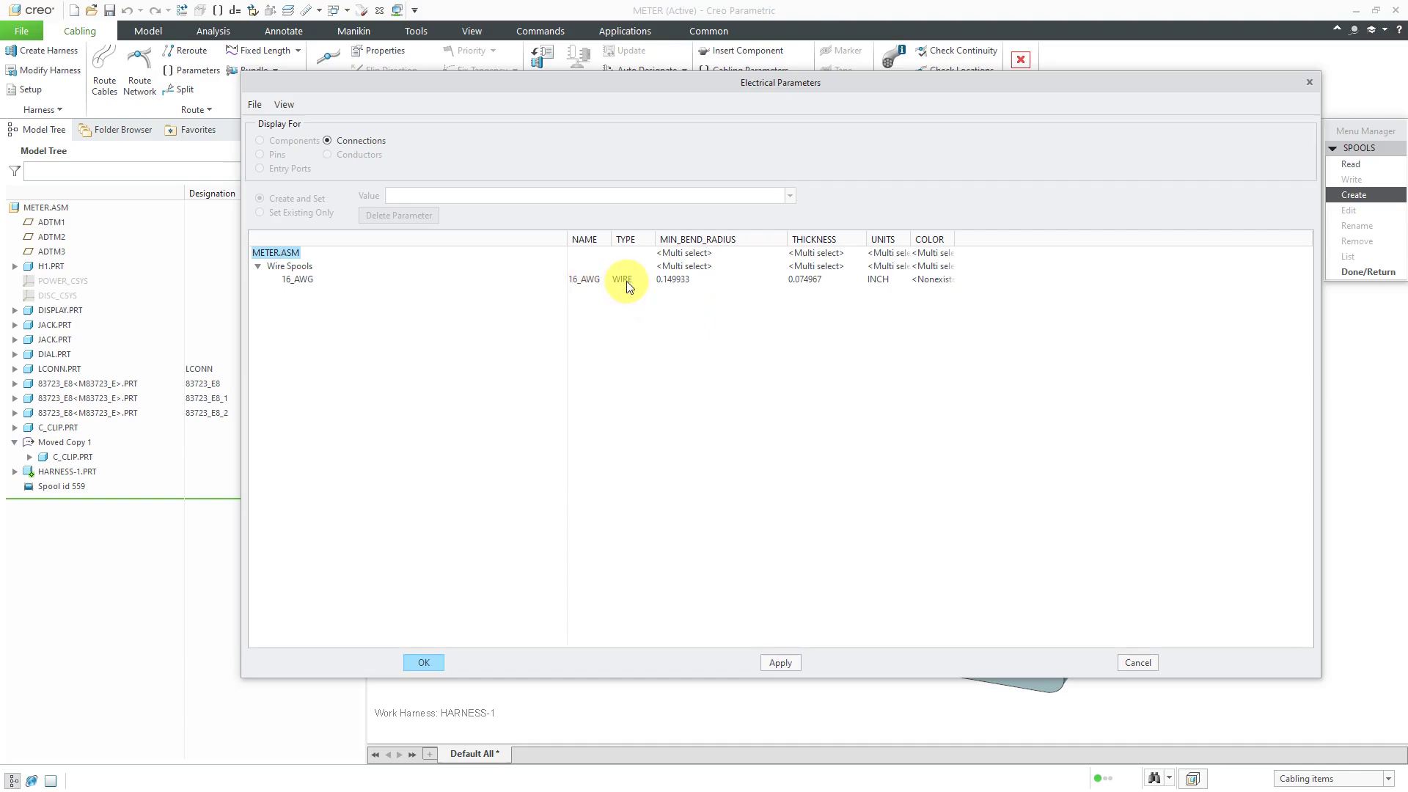
# Step: Set the 16_AWG spool's thickness to 0.05 and its minimum bend radius to .2
pyautogui.click(811, 281)
pyautogui.click(513, 196)
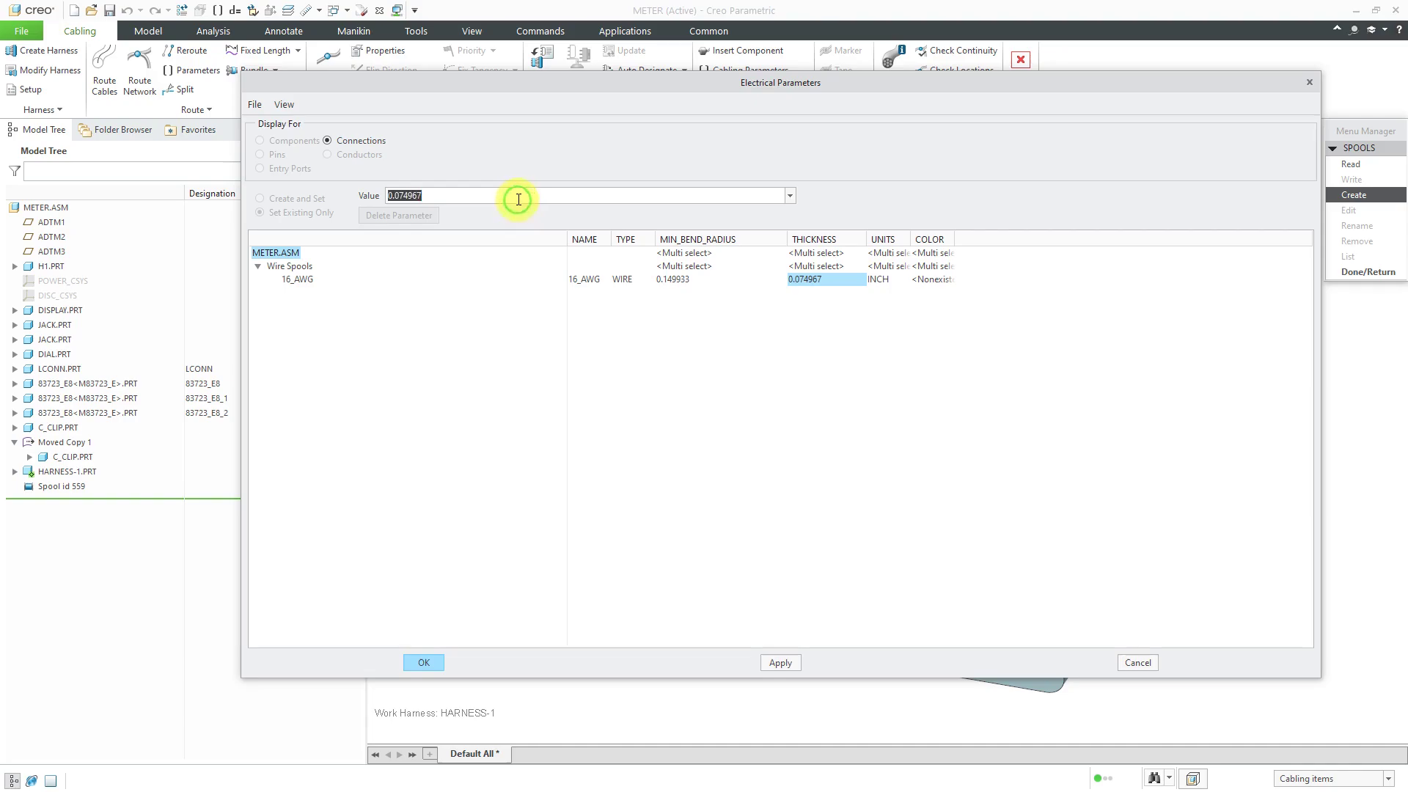
pyautogui.write('0.05')
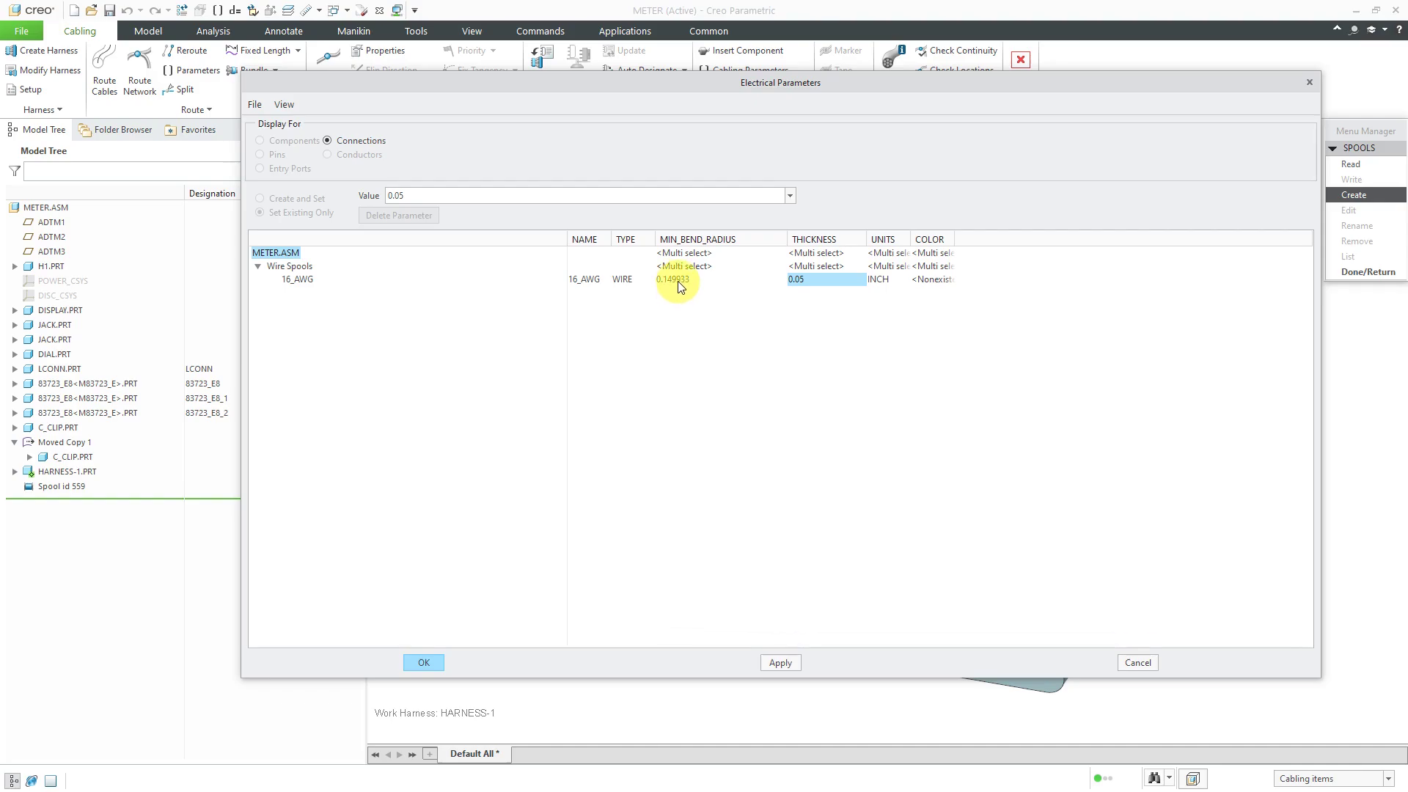
pyautogui.click(677, 282)
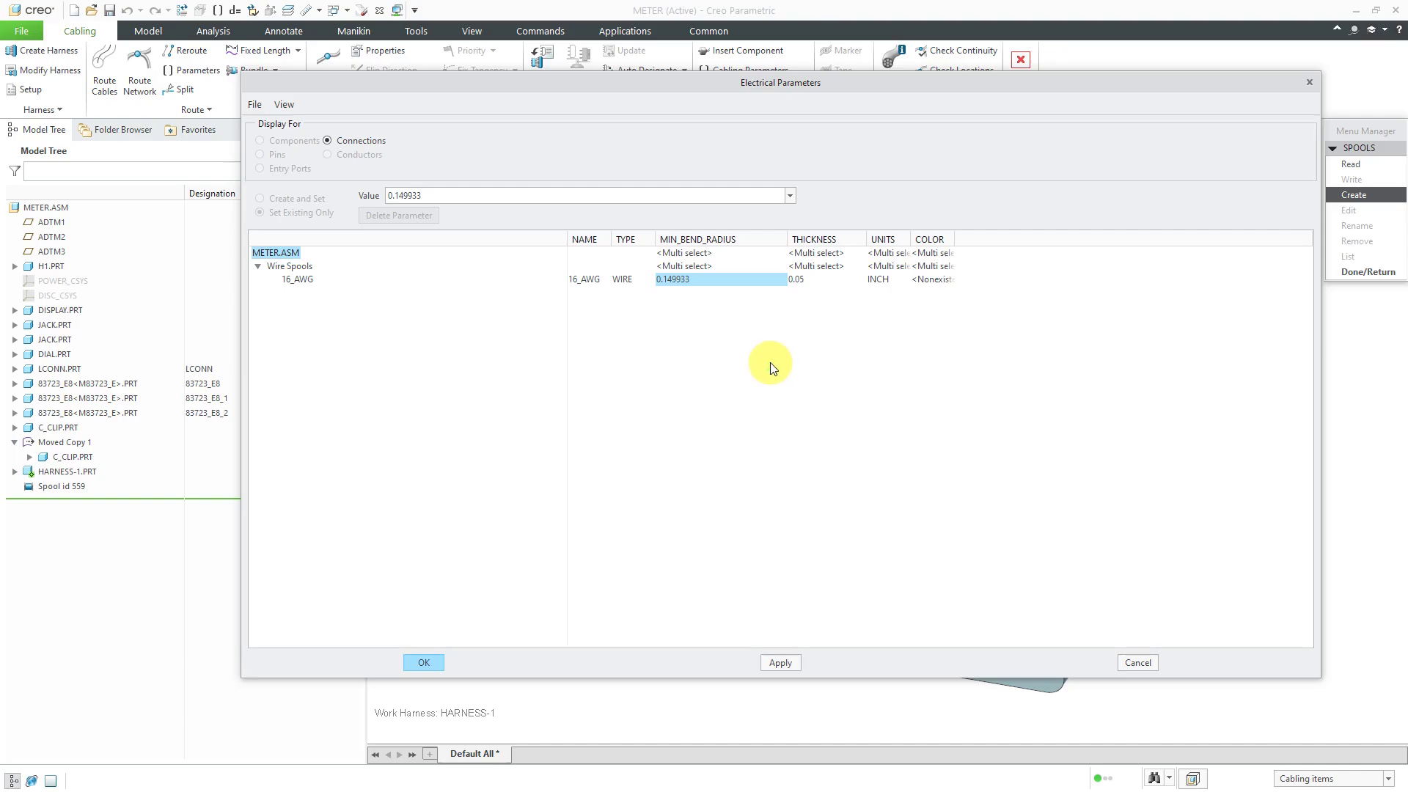
pyautogui.write('.2')
pyautogui.press('Return')
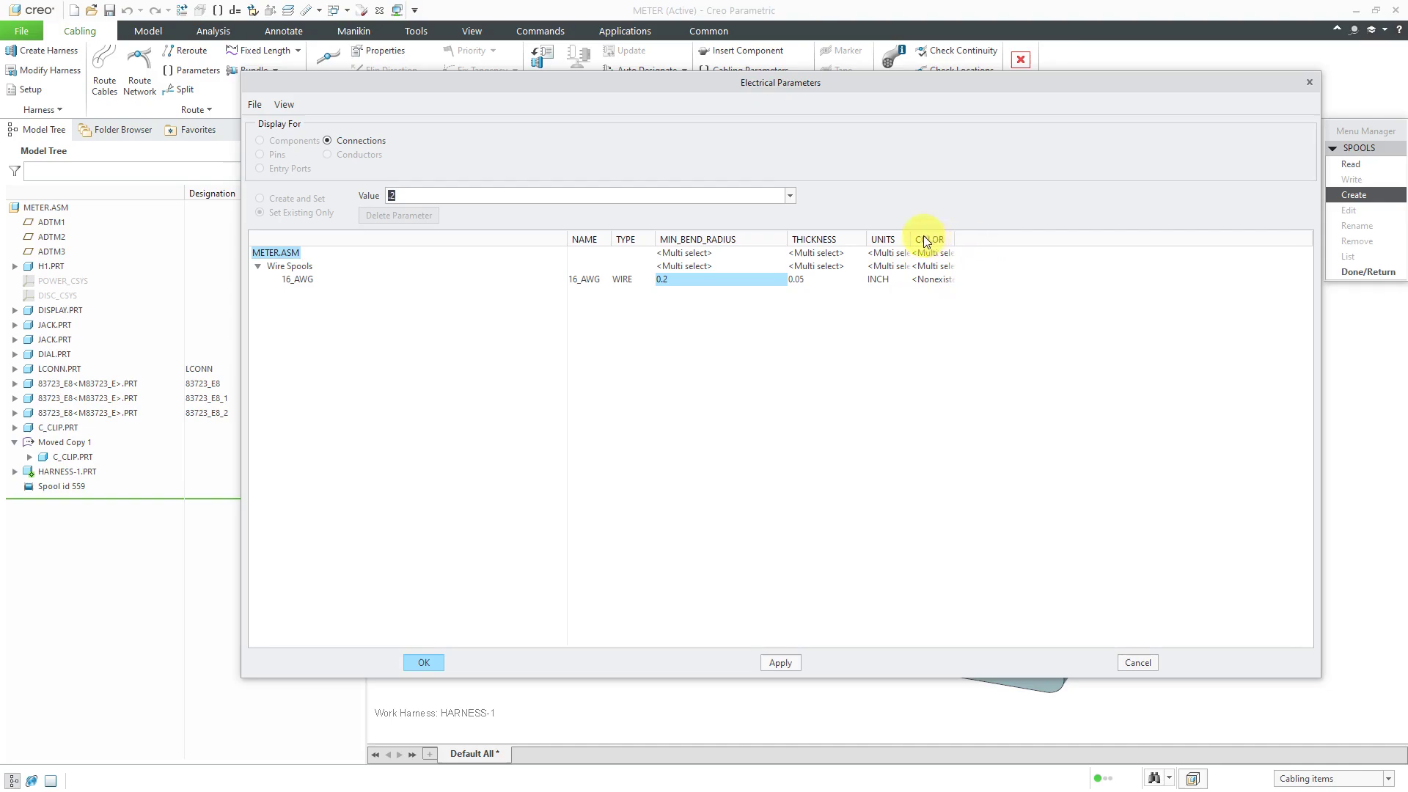
# Step: Widen the narrow parameter columns and set the 16_AWG spool's color to BLUE
pyautogui.moveTo(911, 239); pyautogui.dragTo(1068, 239)
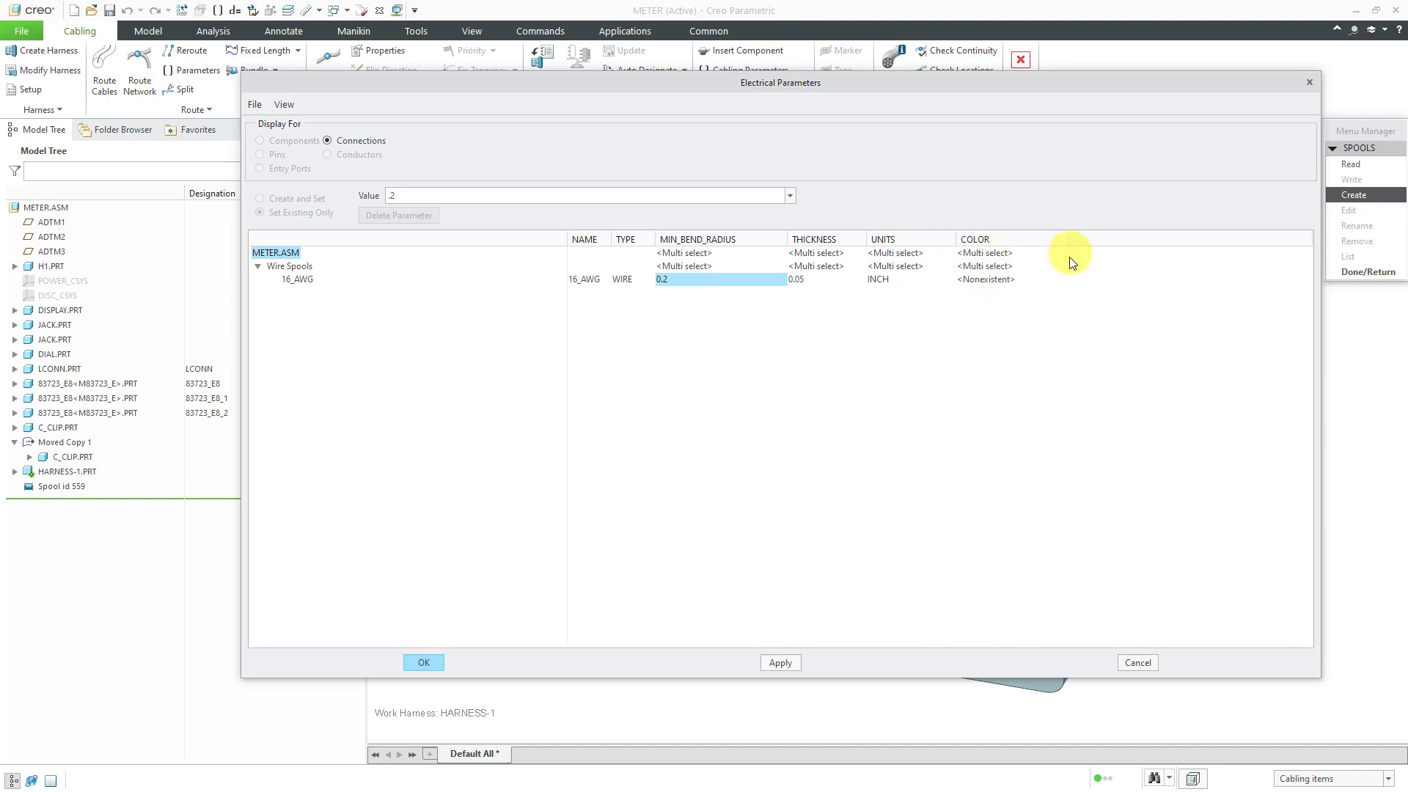
pyautogui.click(1002, 282)
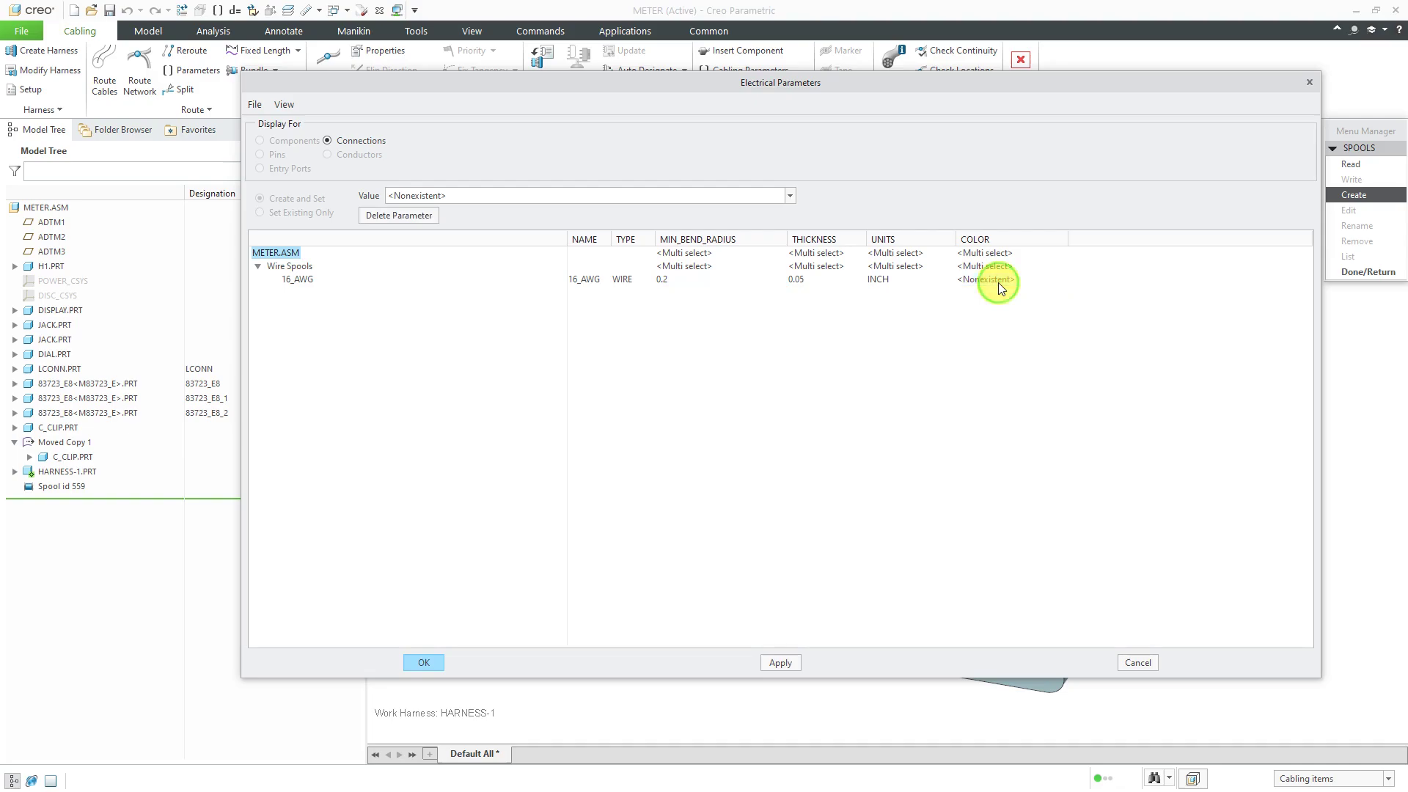
pyautogui.click(997, 283)
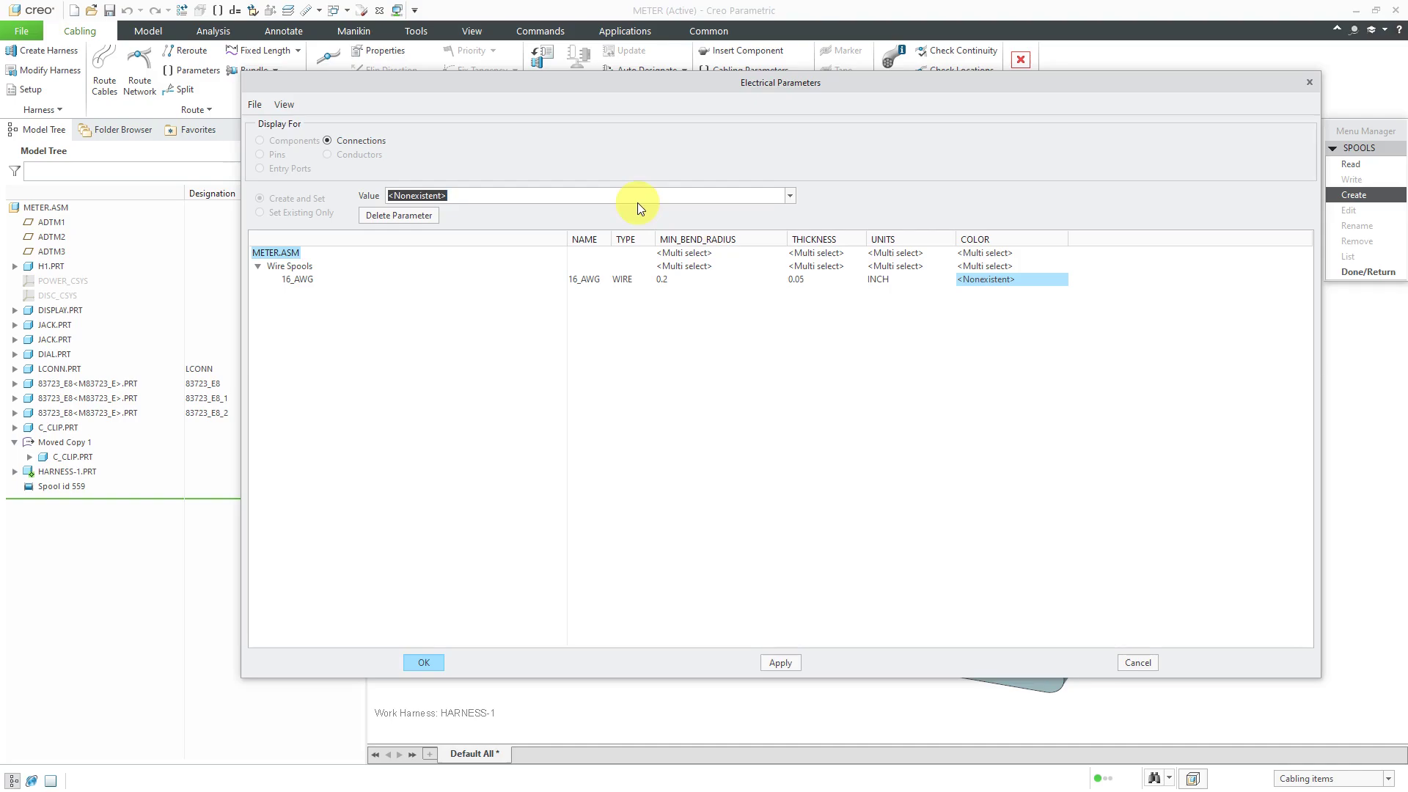
pyautogui.write('BLUE')
pyautogui.press('Return')
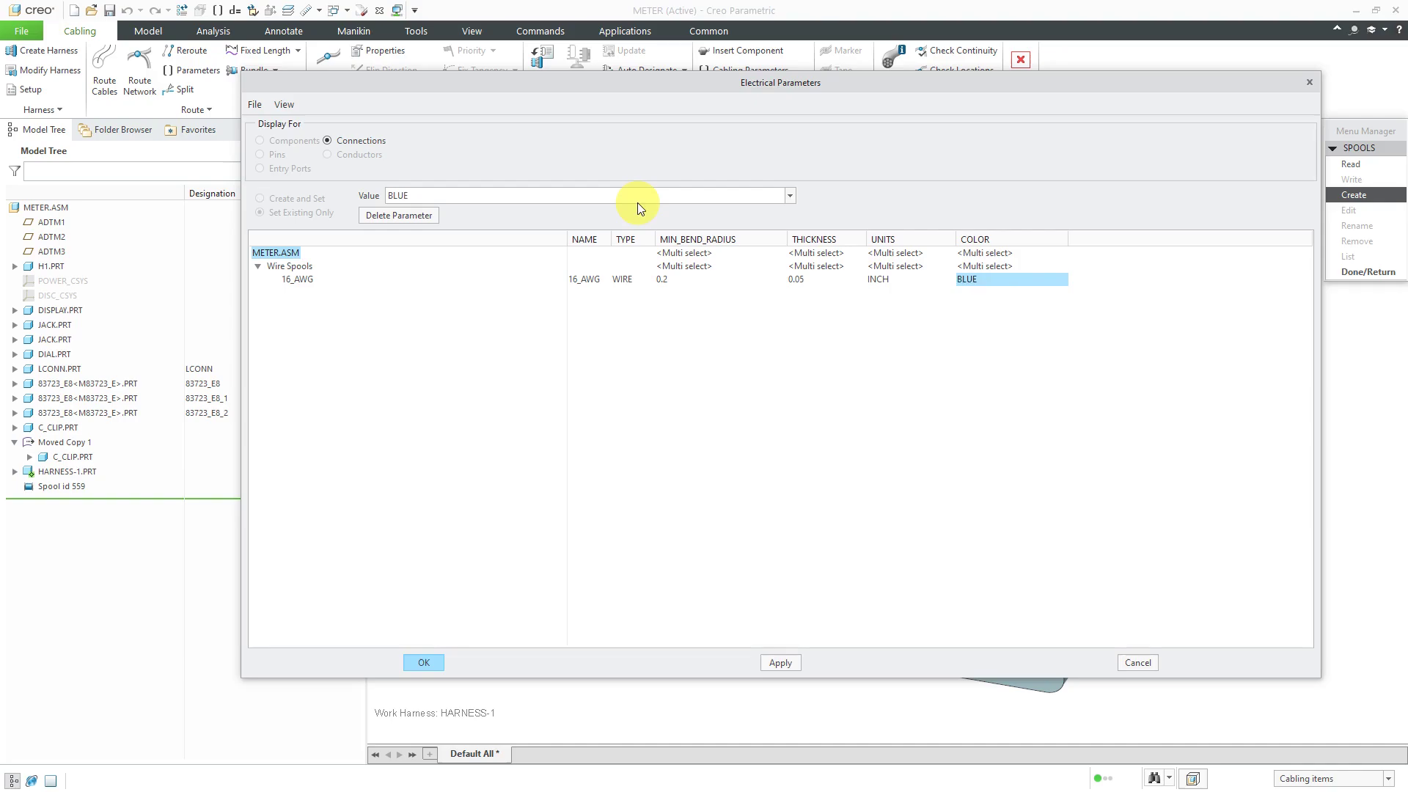
# Step: Add a DENSITY column to the electrical parameters table, then accept the 16_AWG parameters and finish spool creation
pyautogui.click(289, 107)
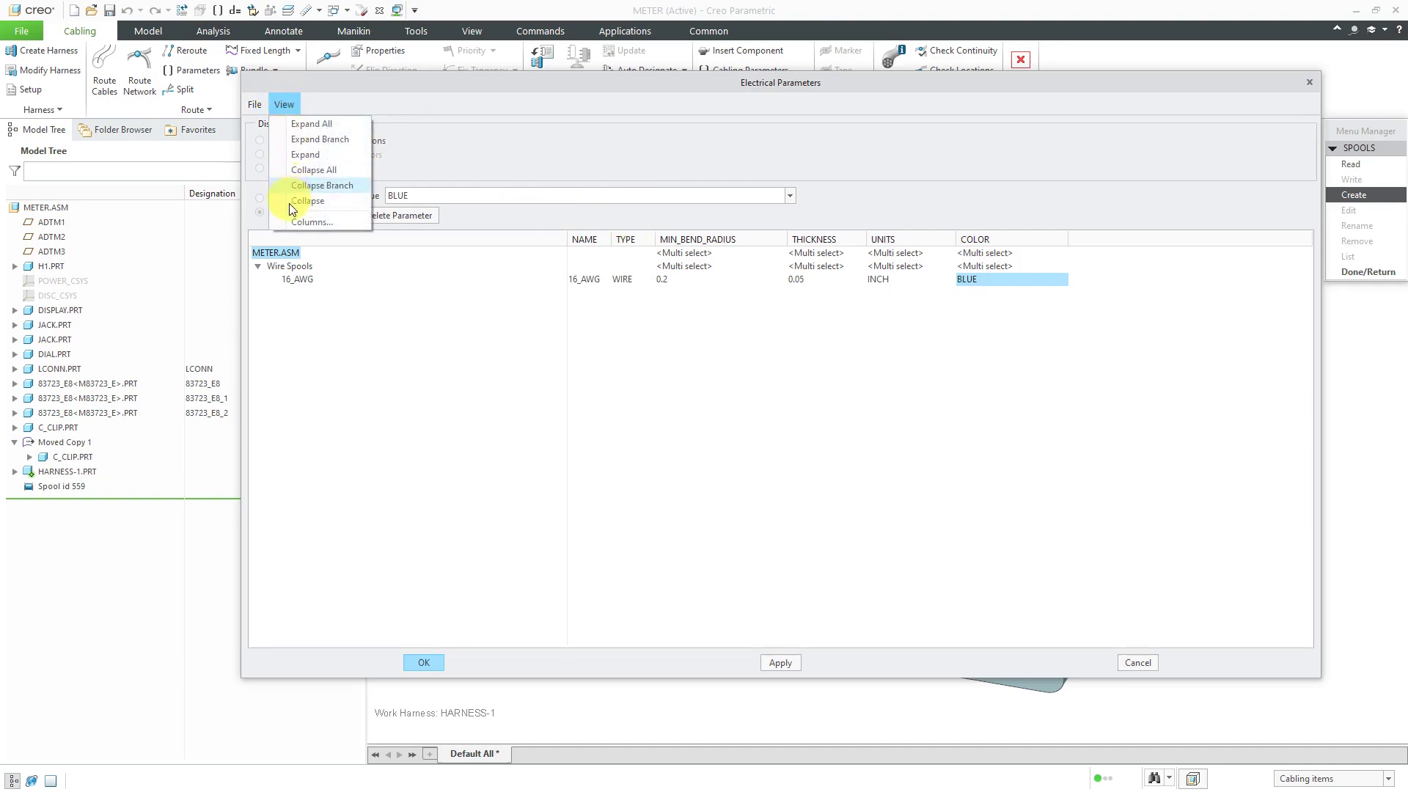
pyautogui.click(297, 228)
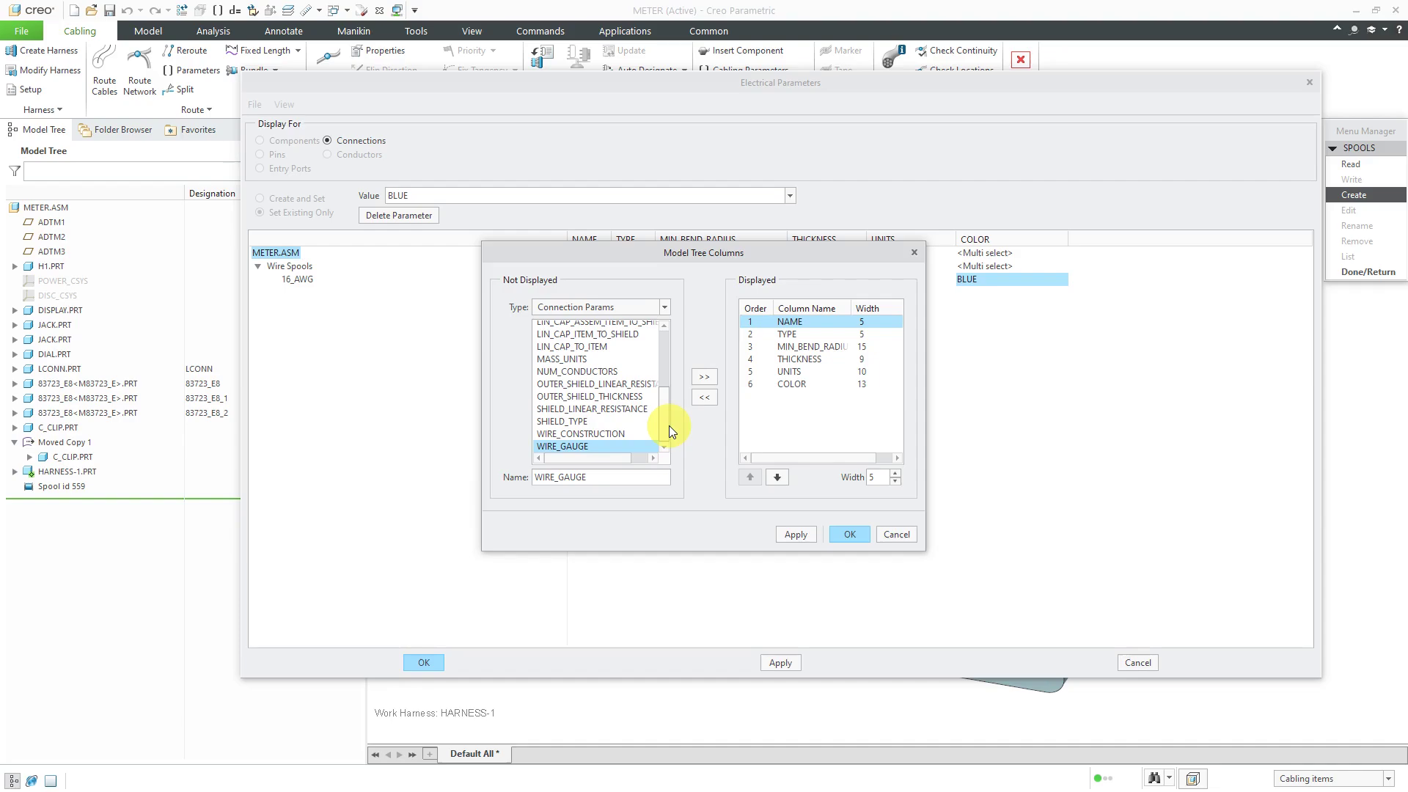
pyautogui.moveTo(667, 424); pyautogui.dragTo(660, 339)
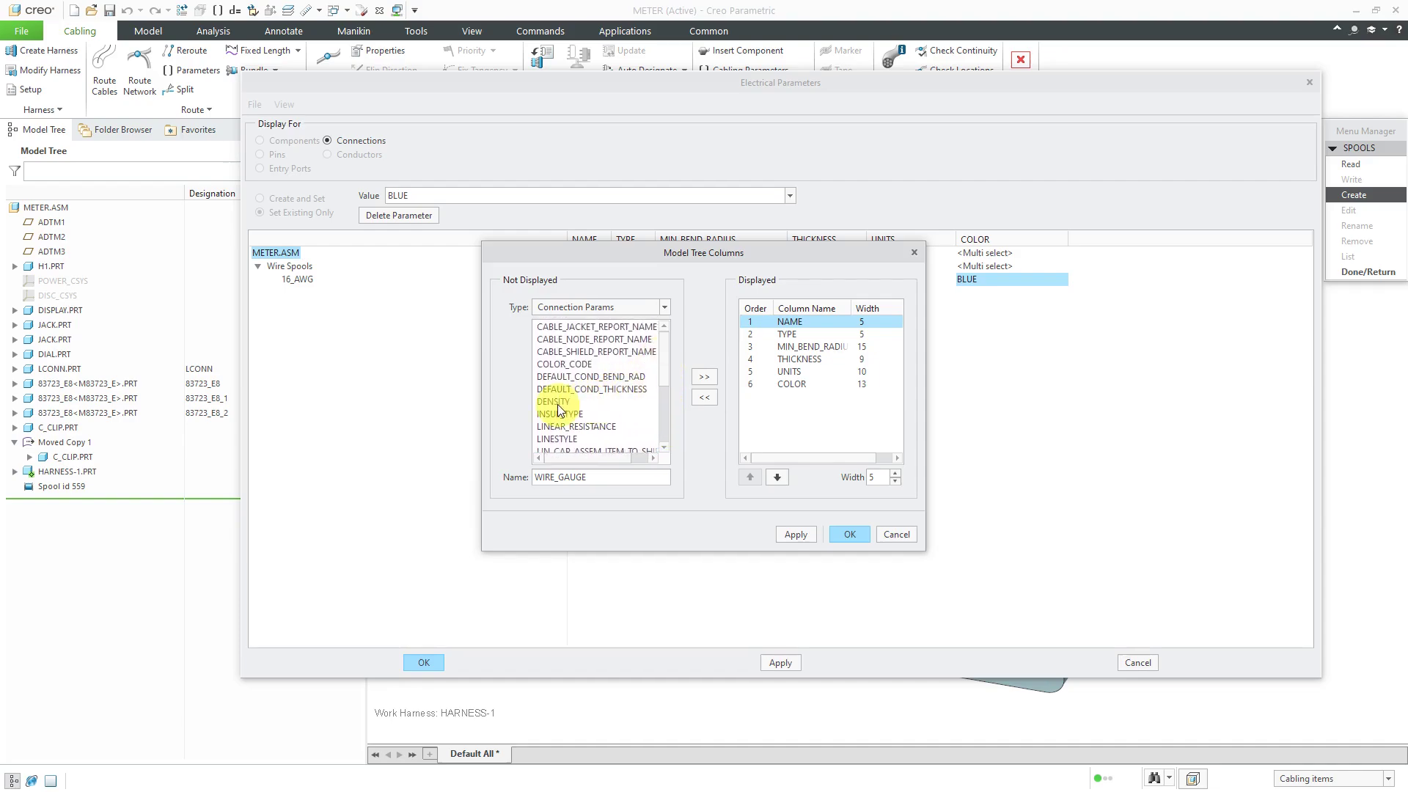
pyautogui.click(559, 403)
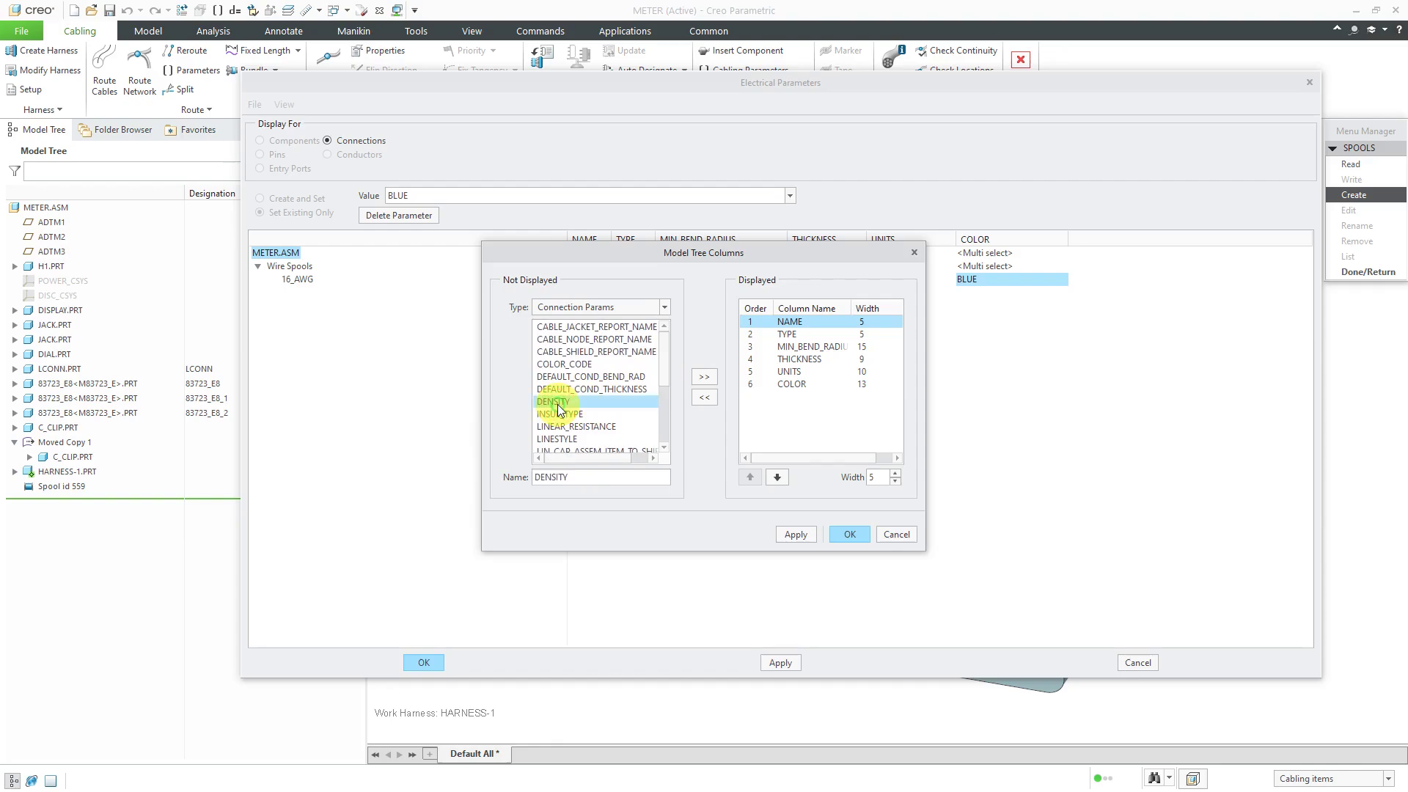
pyautogui.click(703, 377)
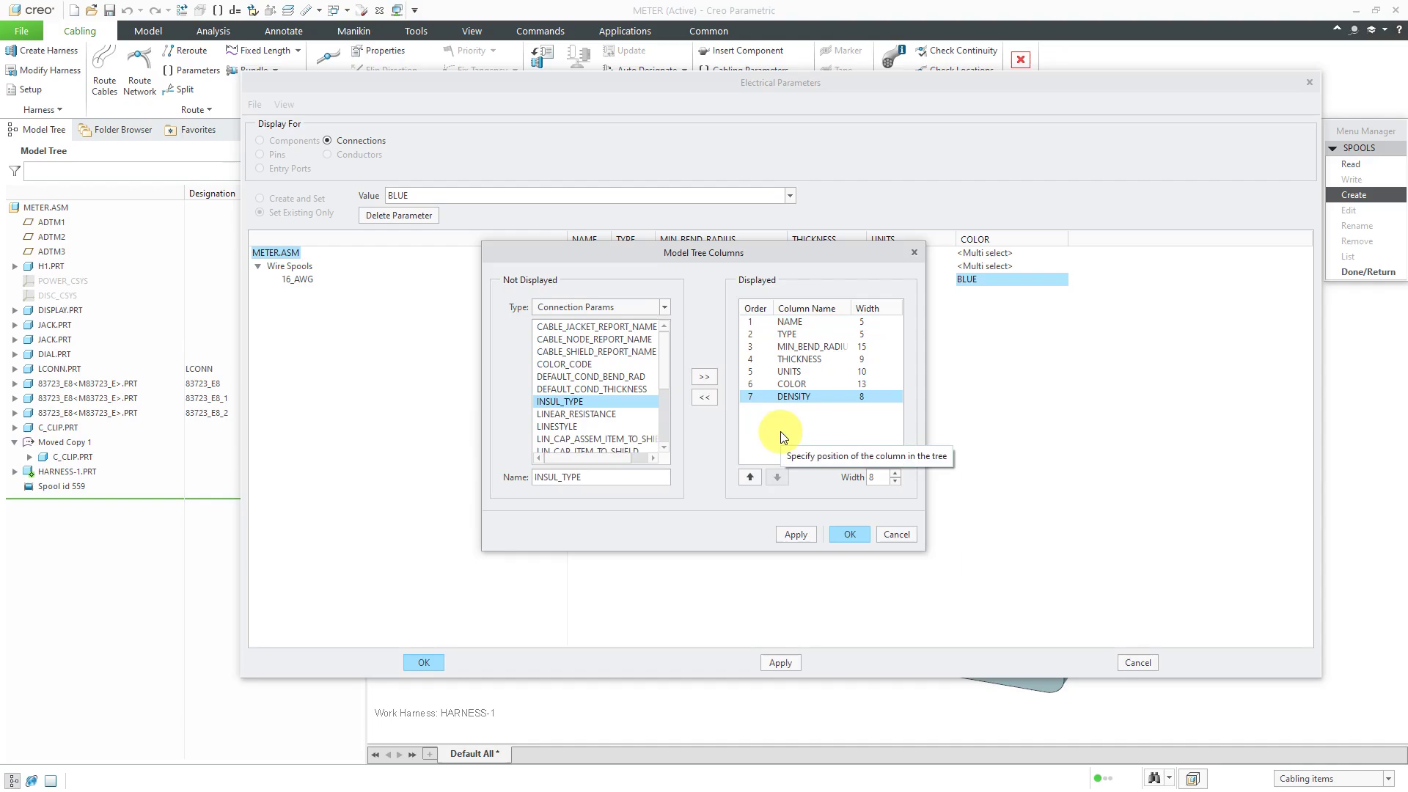
pyautogui.click(847, 536)
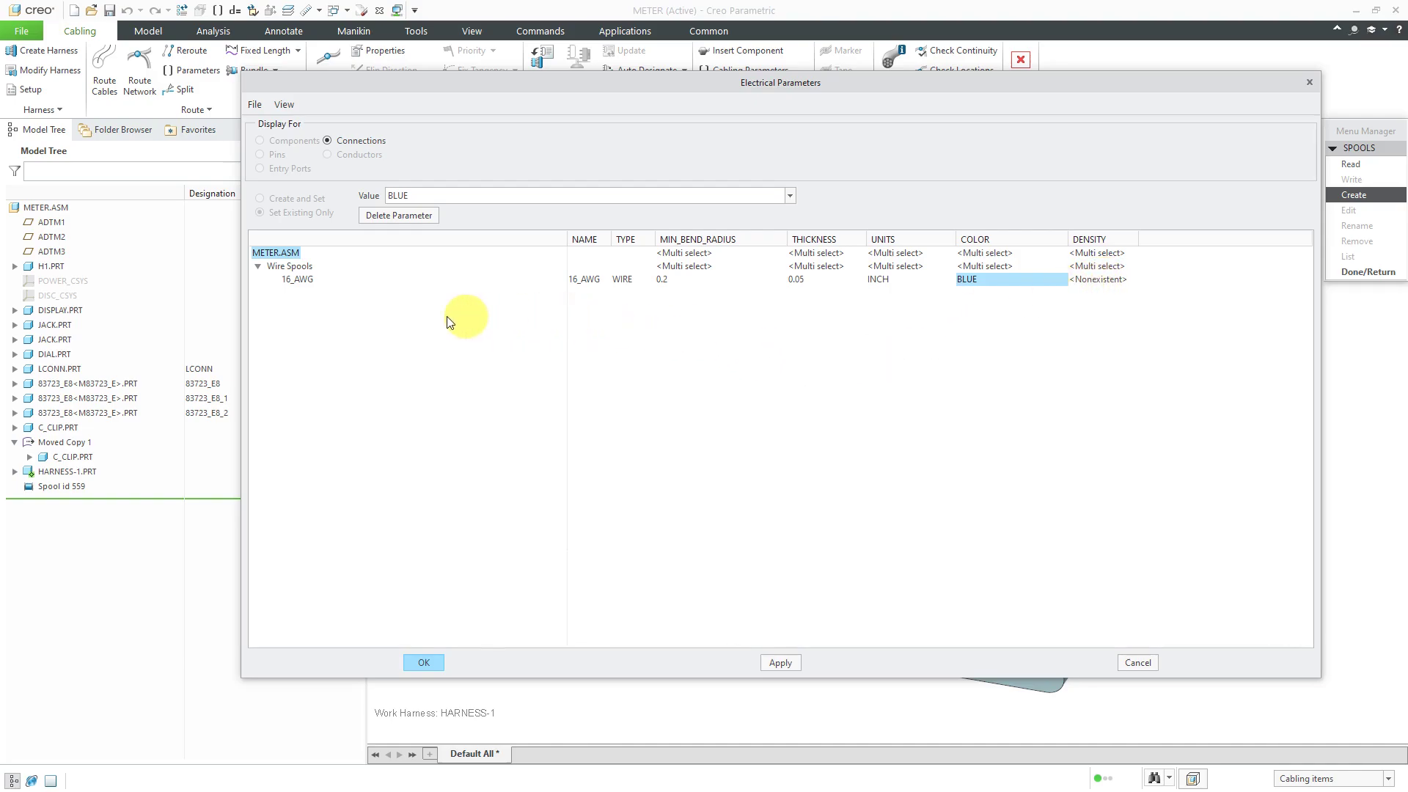
pyautogui.click(423, 663)
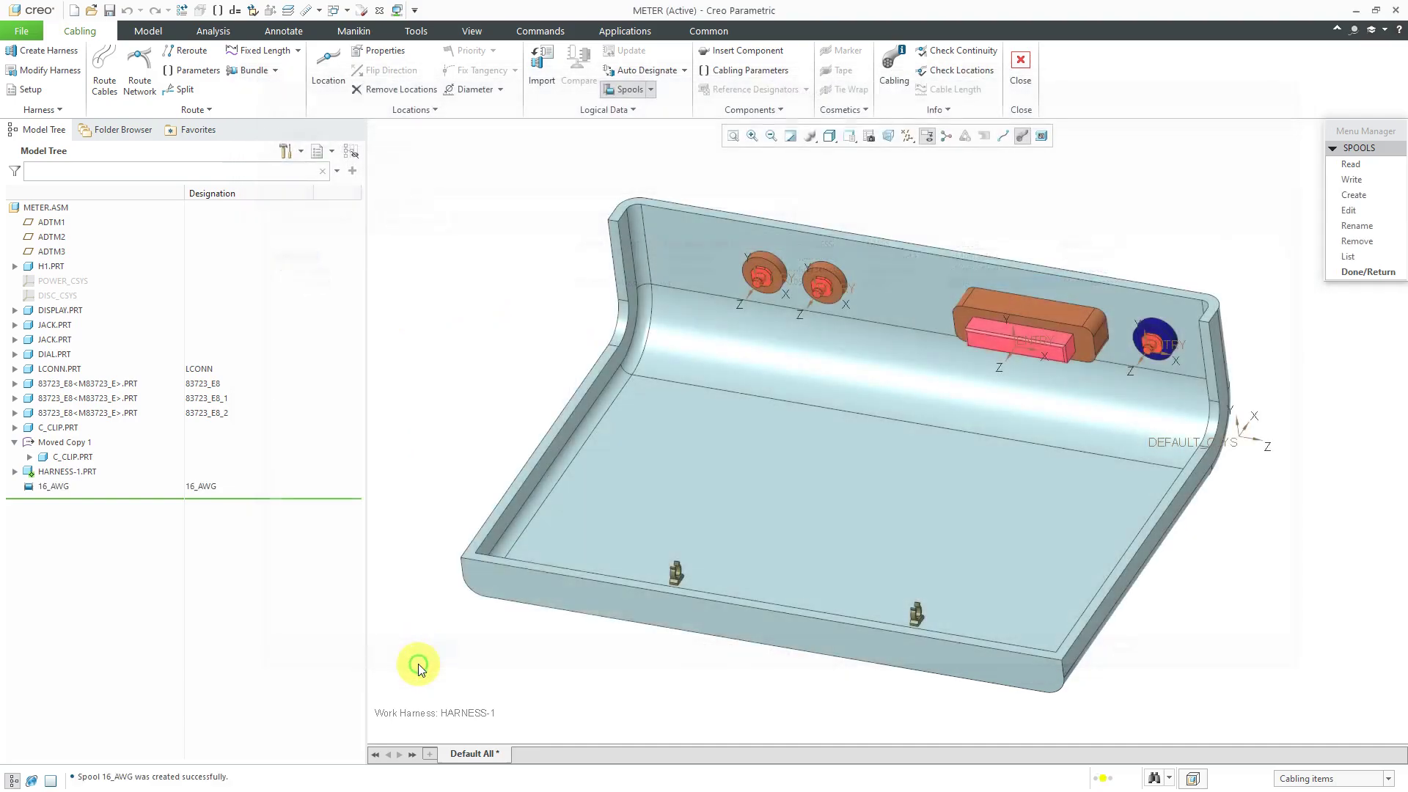
pyautogui.click(1361, 273)
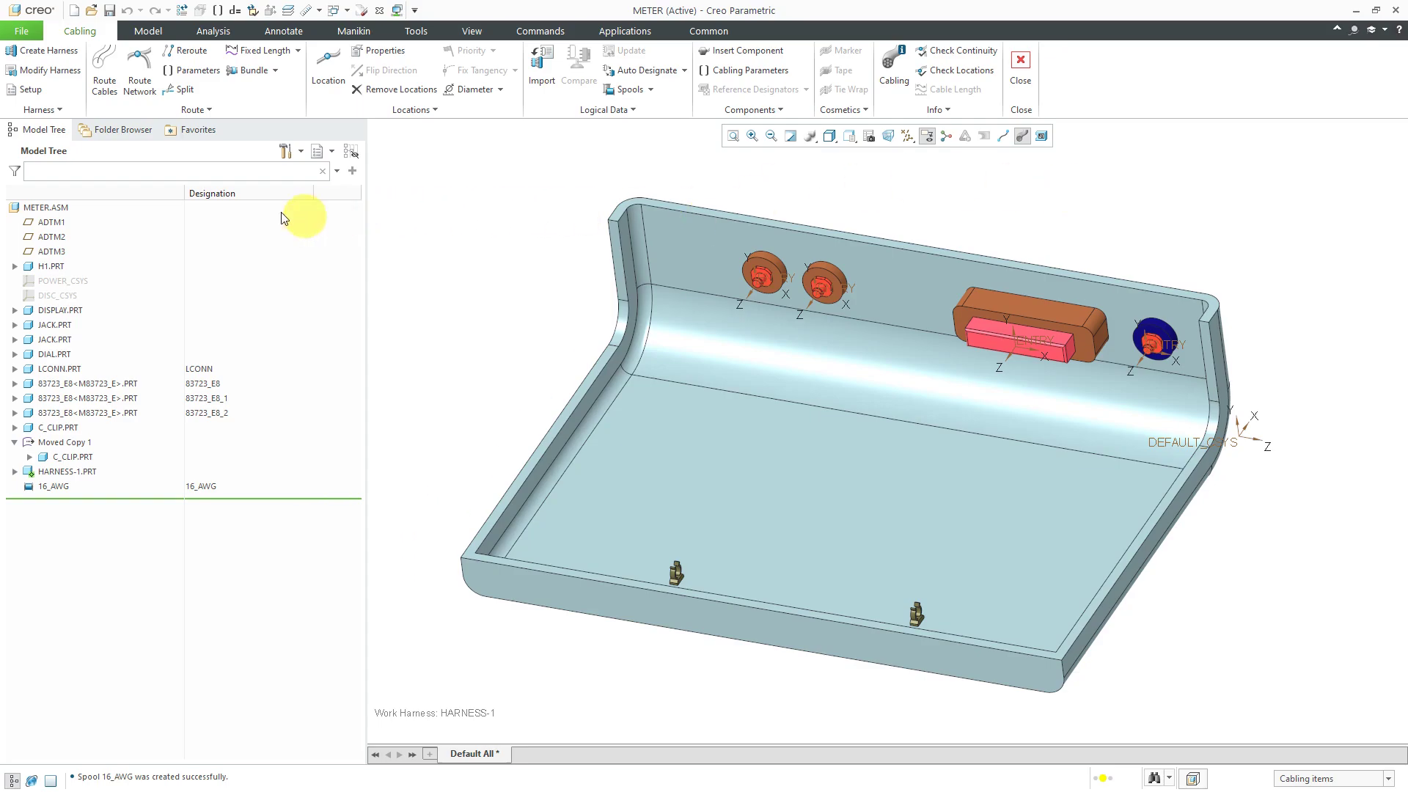
# Step: Create a new wire to route in HARNESS-1, keeping the 16_AWG spool, the Simple Route type and the default routing options
pyautogui.click(105, 86)
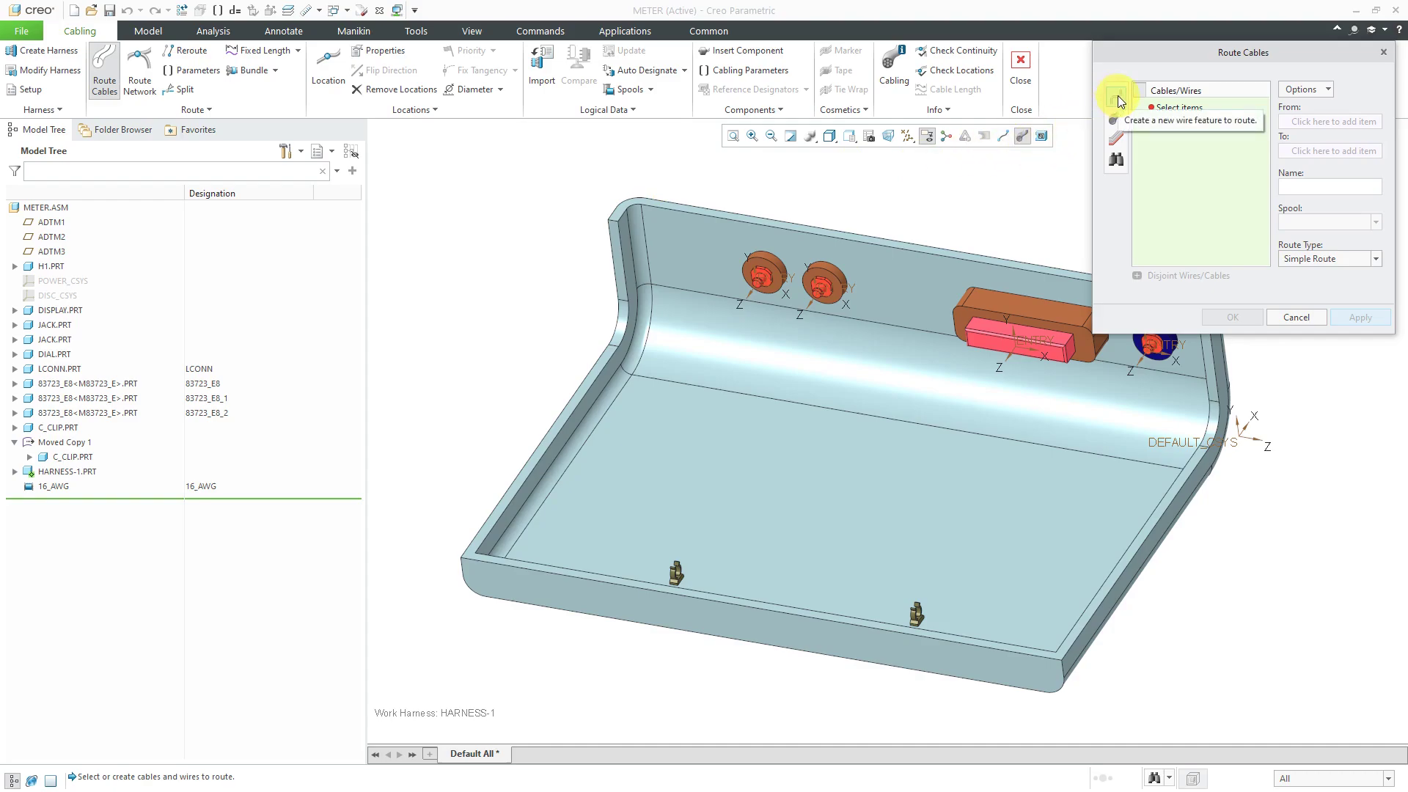
pyautogui.click(1117, 98)
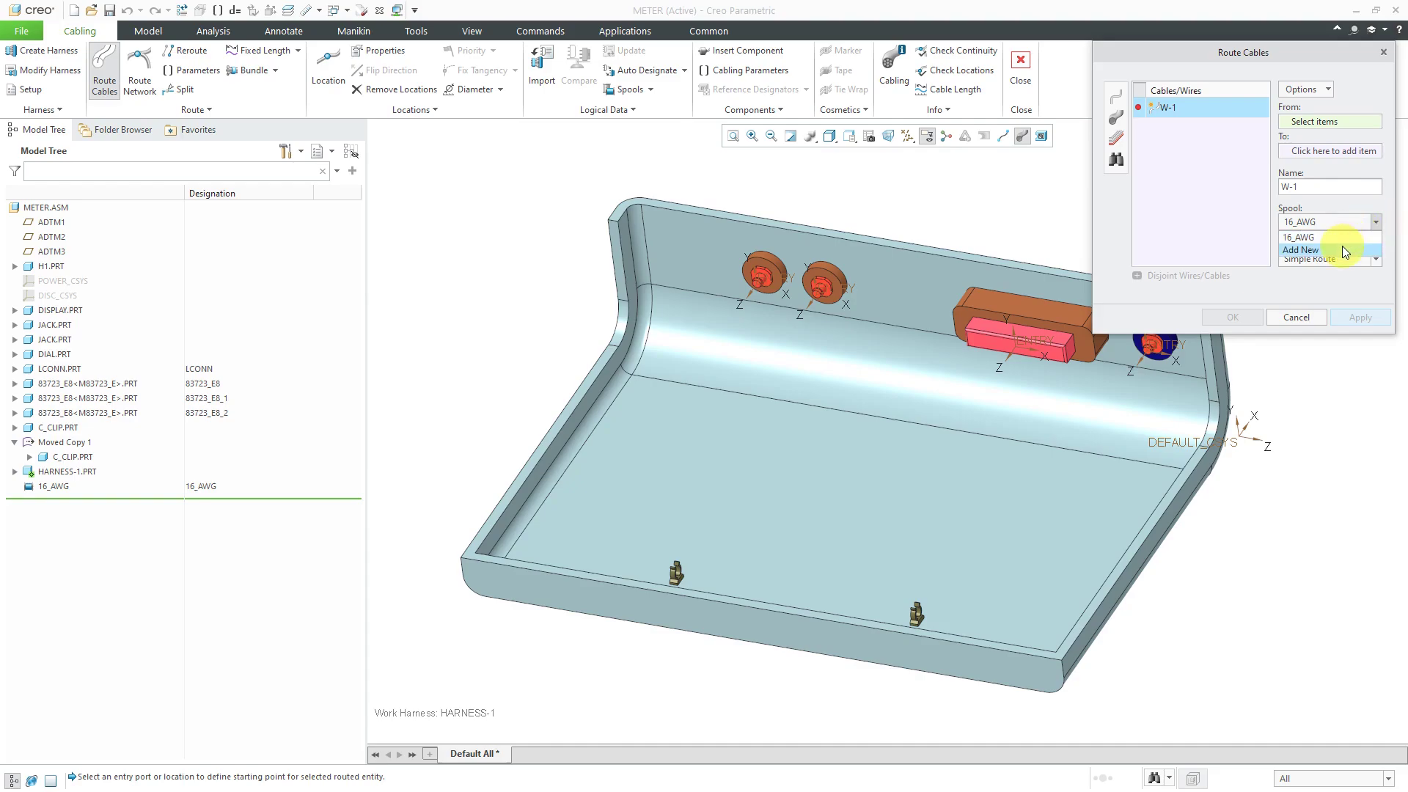
pyautogui.click(1353, 202)
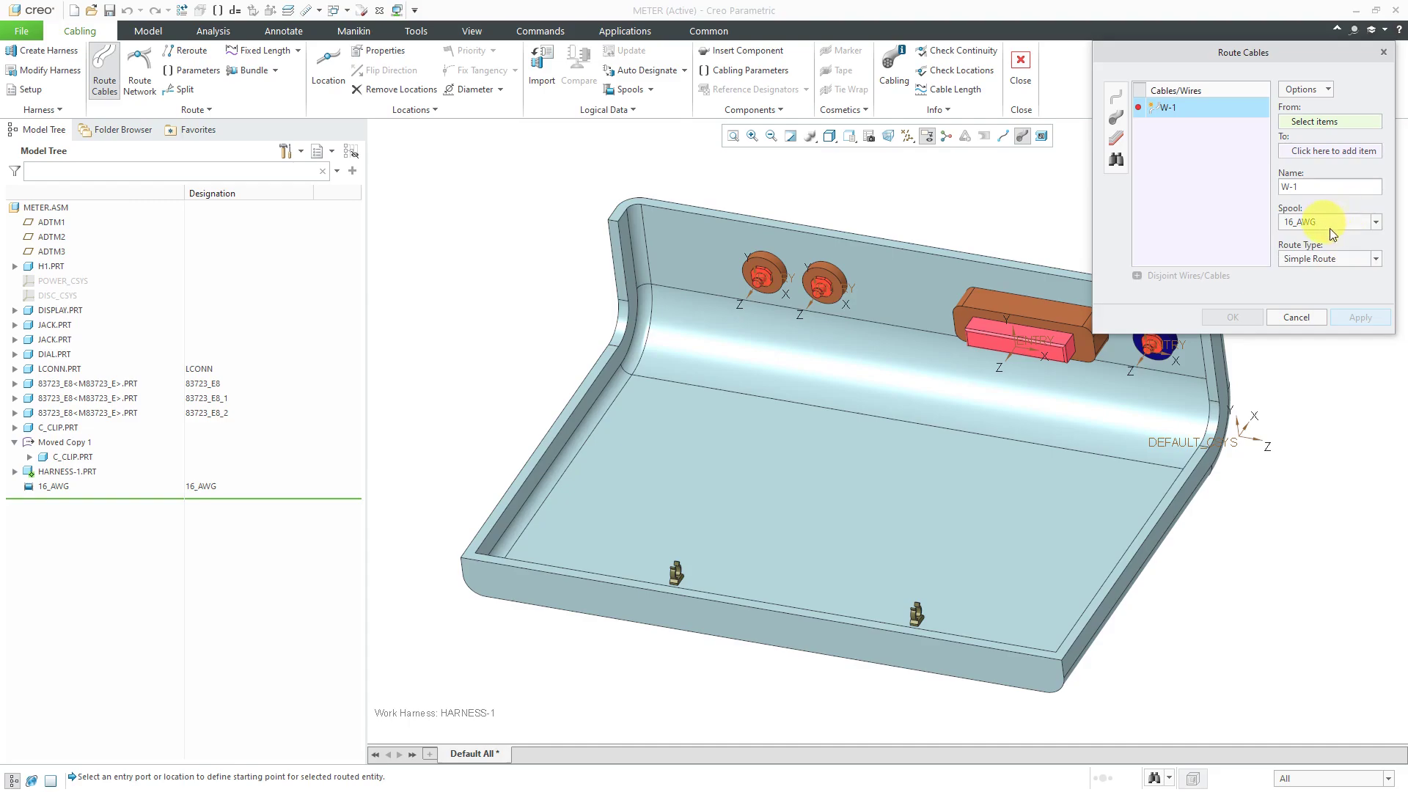
pyautogui.click(1376, 260)
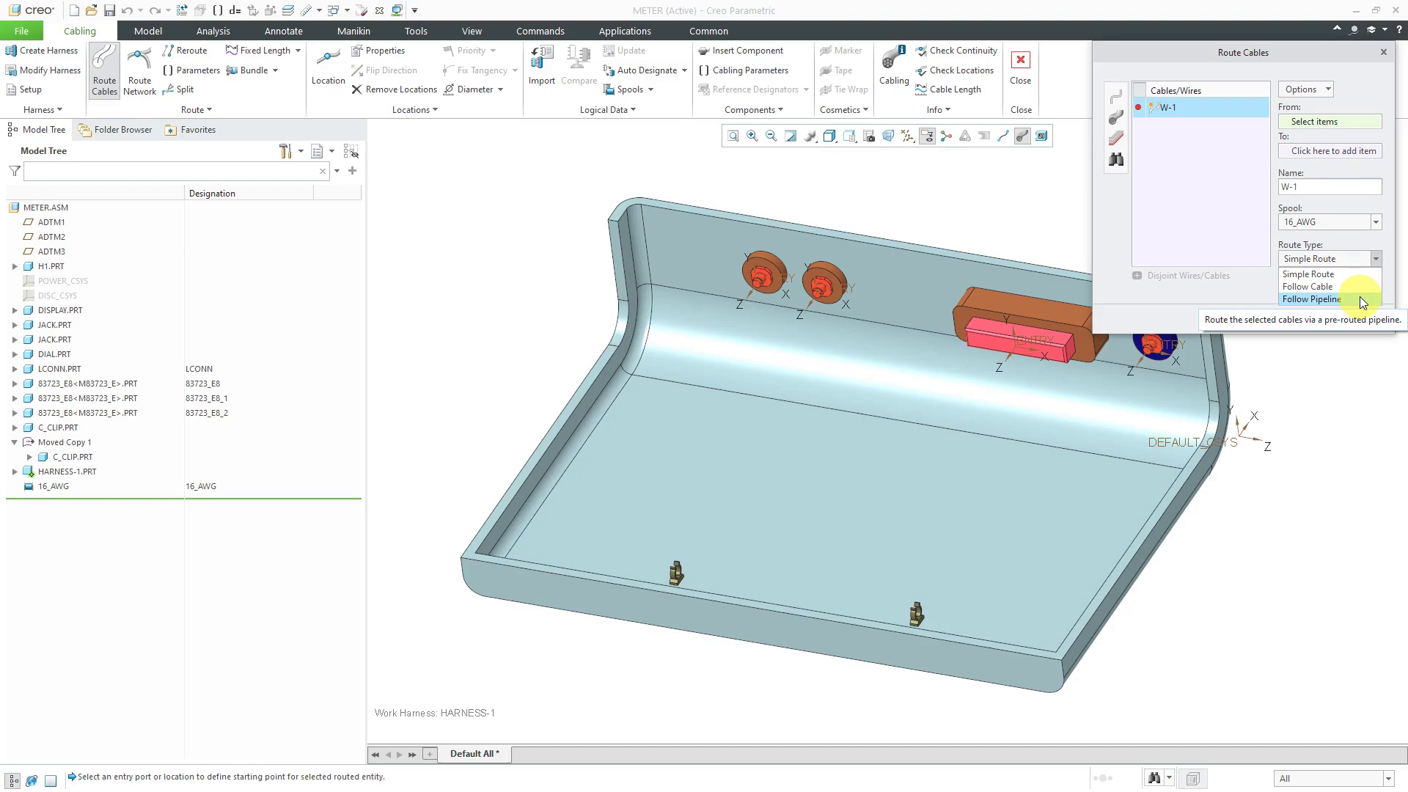
pyautogui.click(1257, 295)
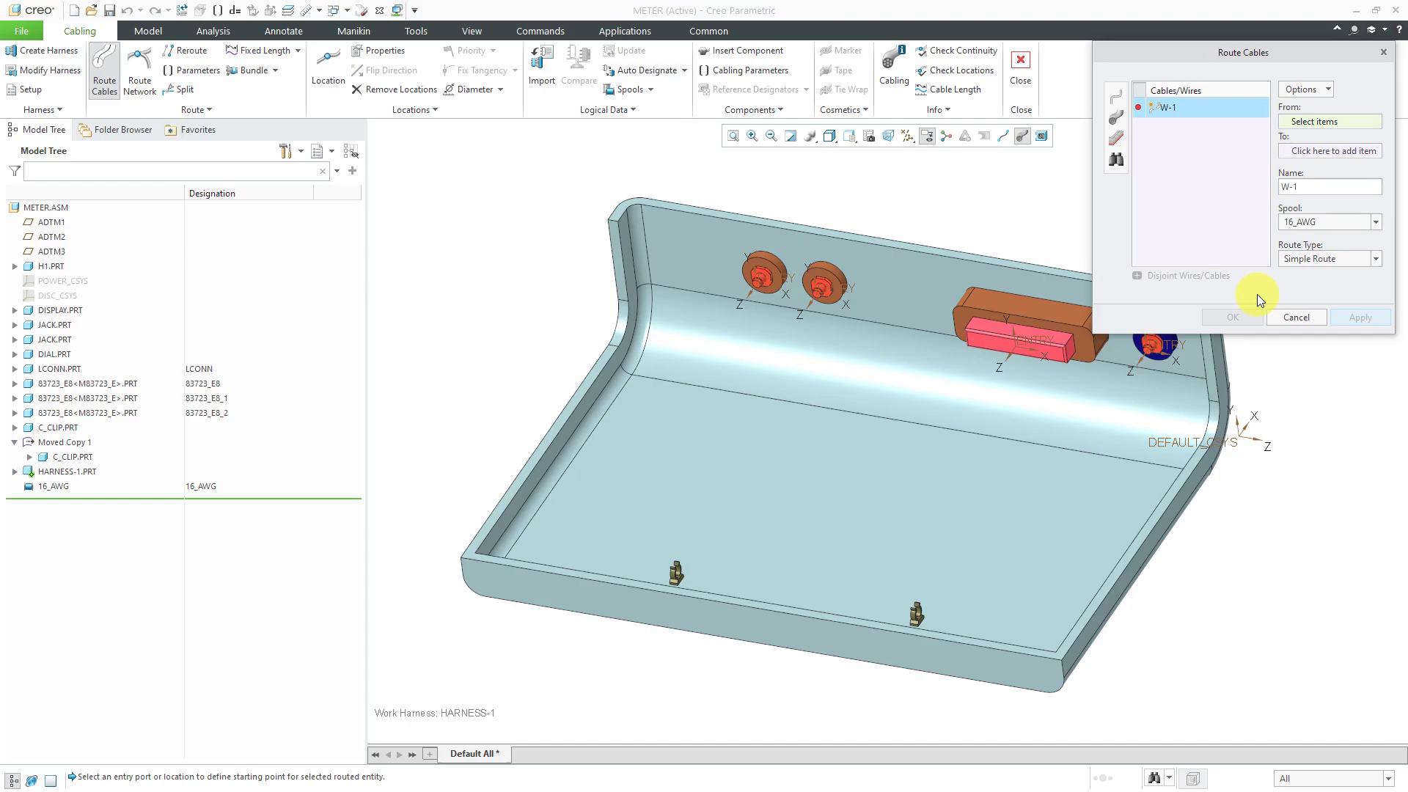
pyautogui.click(1325, 90)
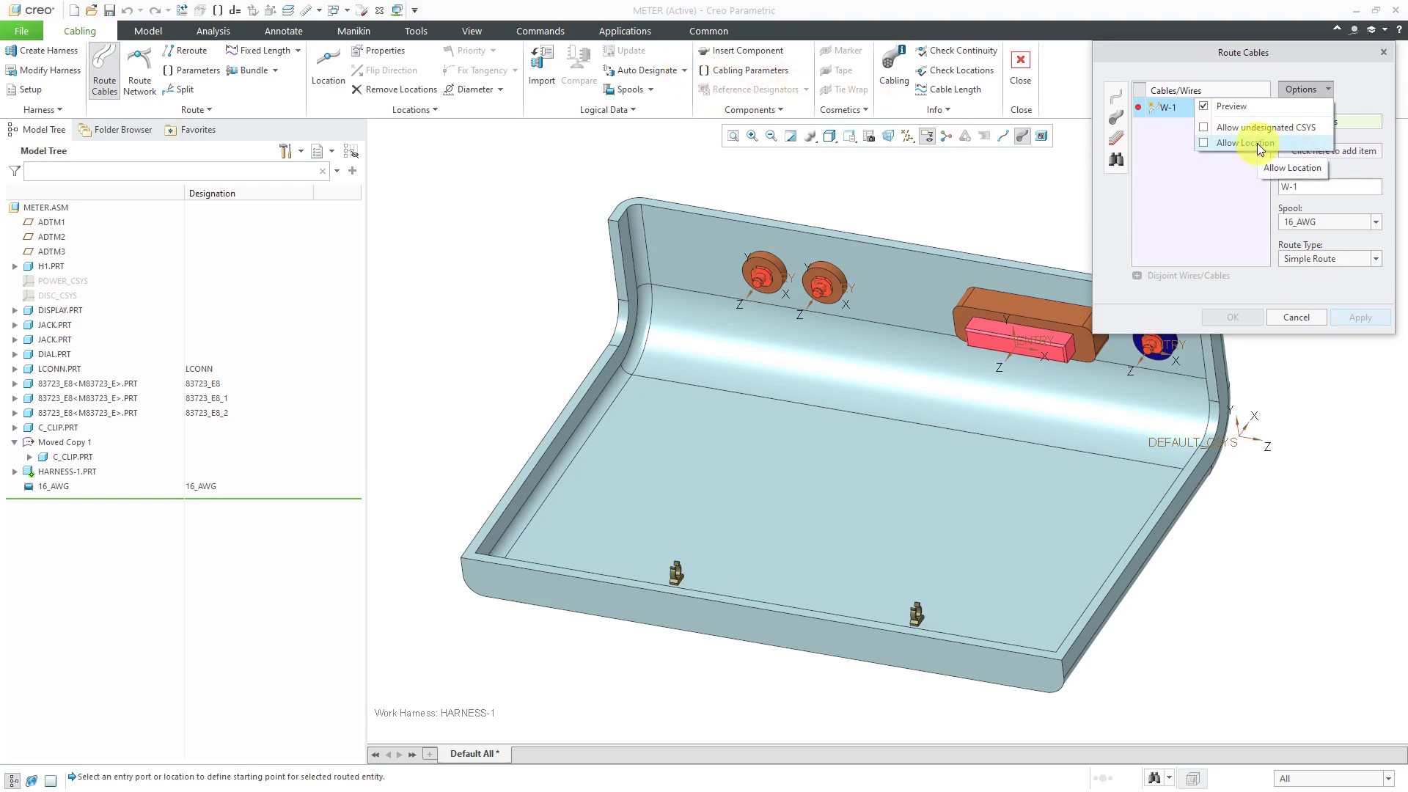
pyautogui.click(1362, 103)
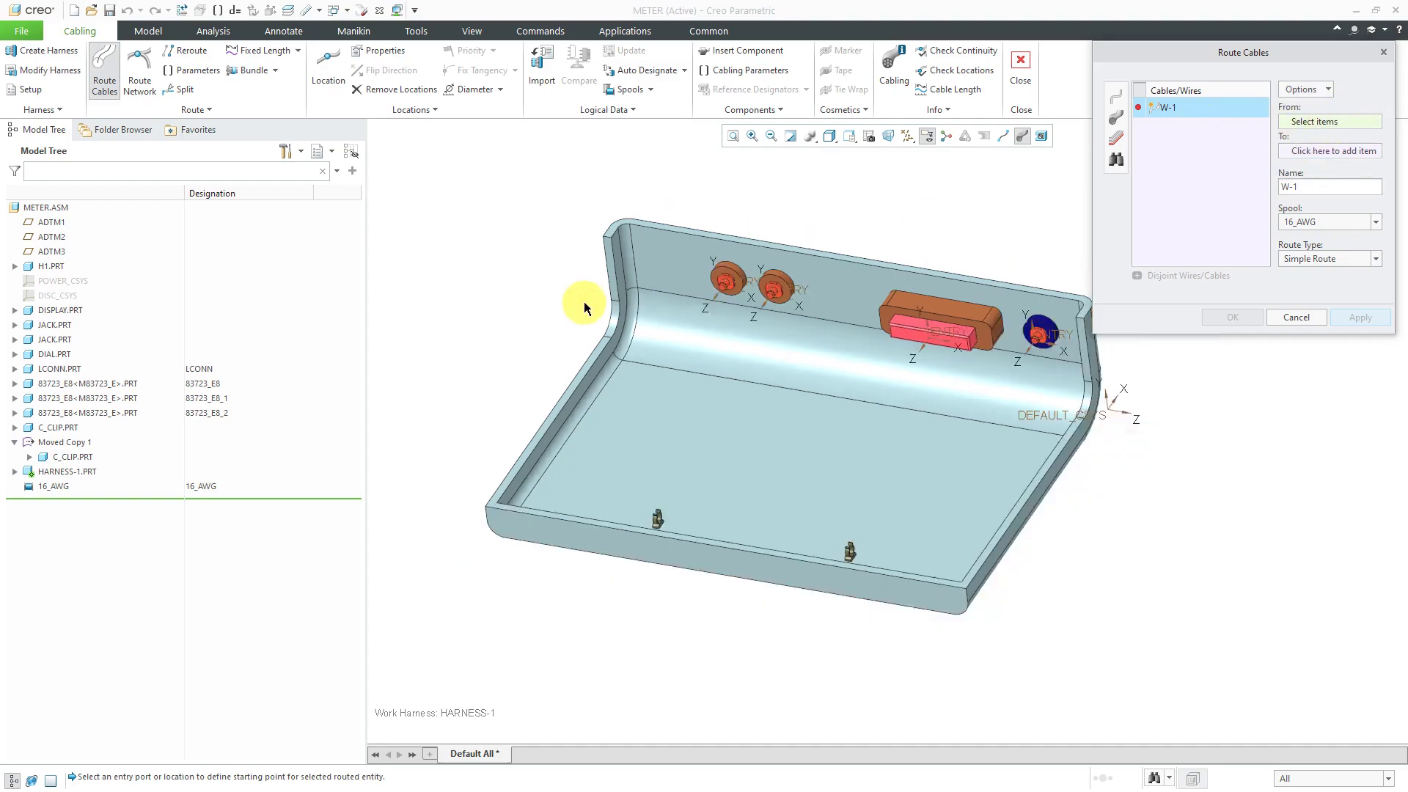
# Step: Route wire W-1 from the LCONN entry port to the entry port of the connector on the blue dial
pyautogui.scroll(5, 812, 339)
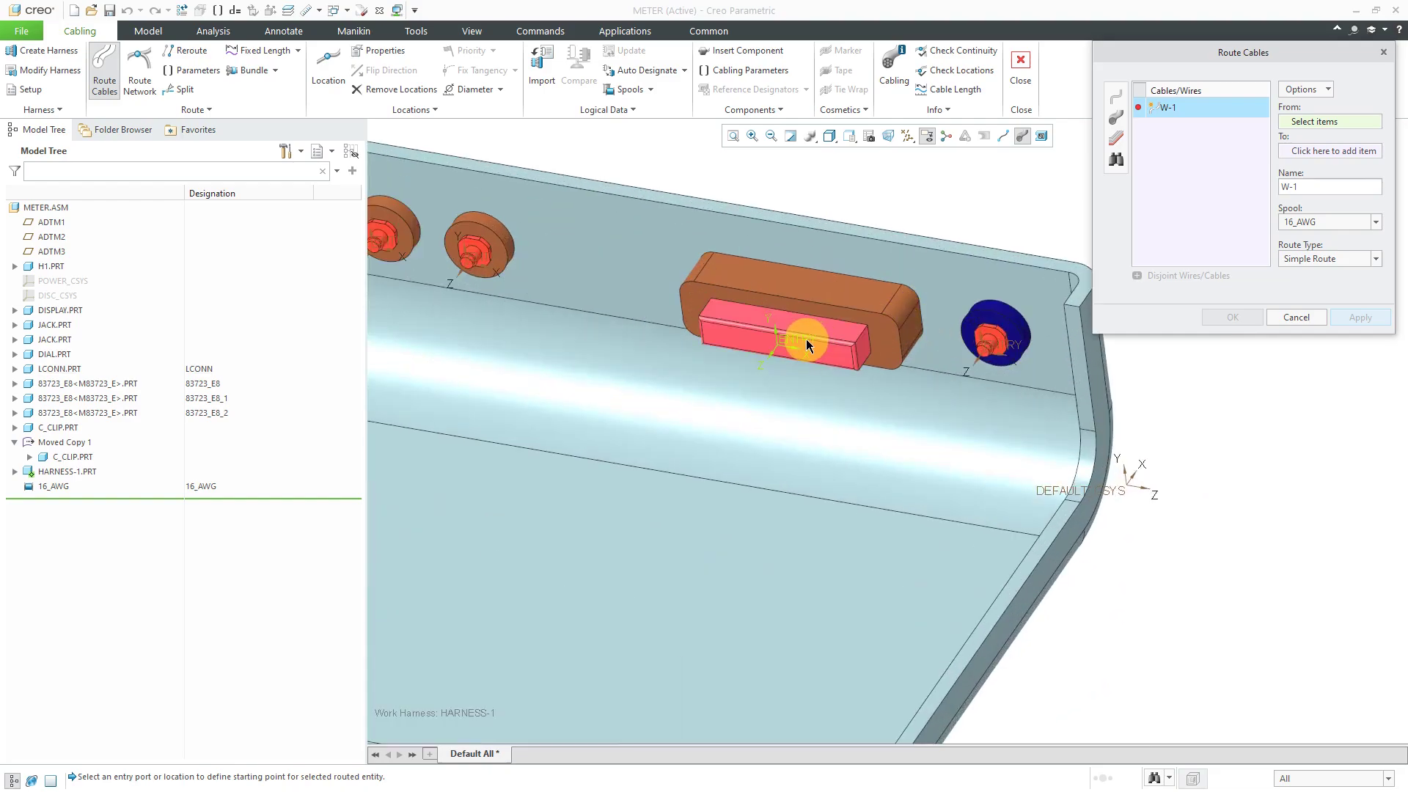
pyautogui.click(807, 339)
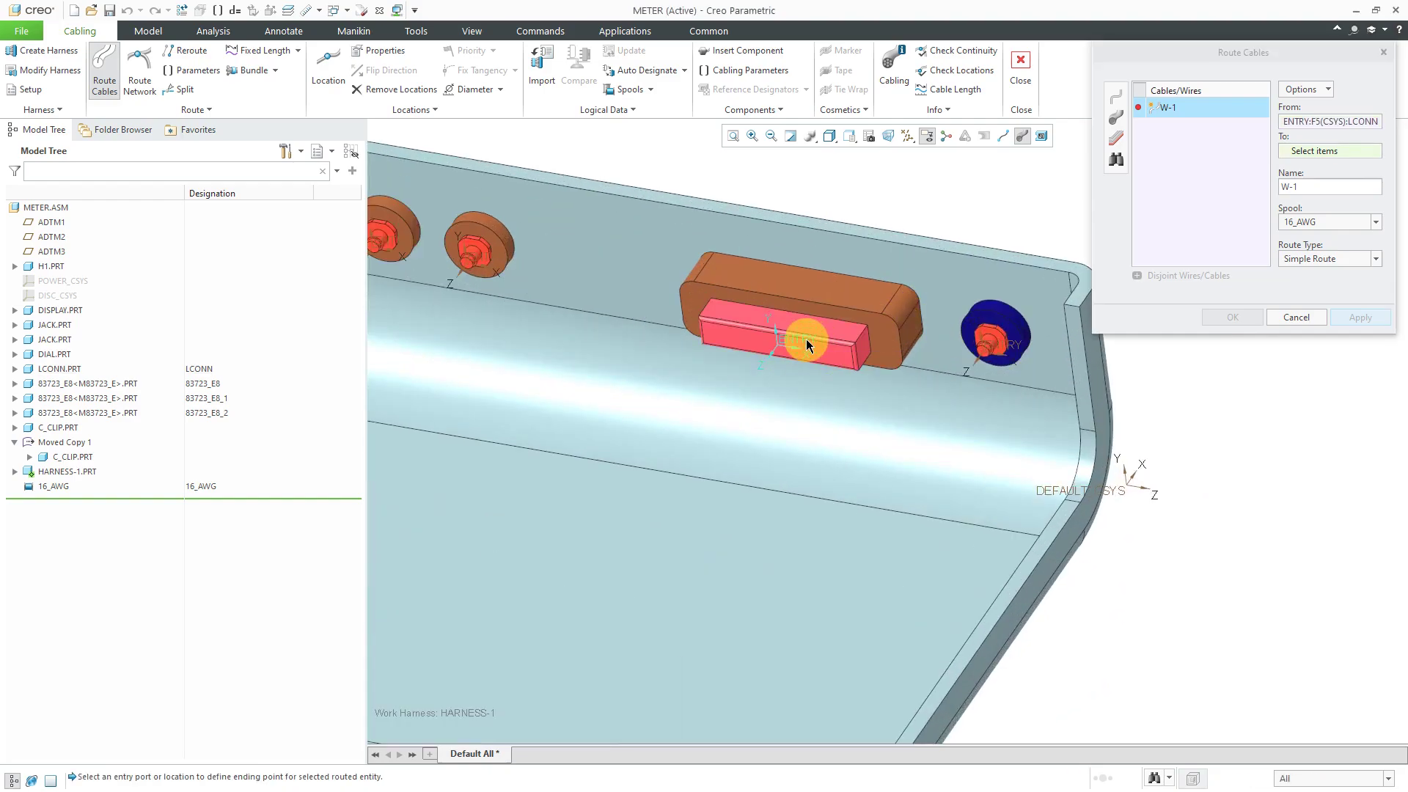
pyautogui.click(1018, 350)
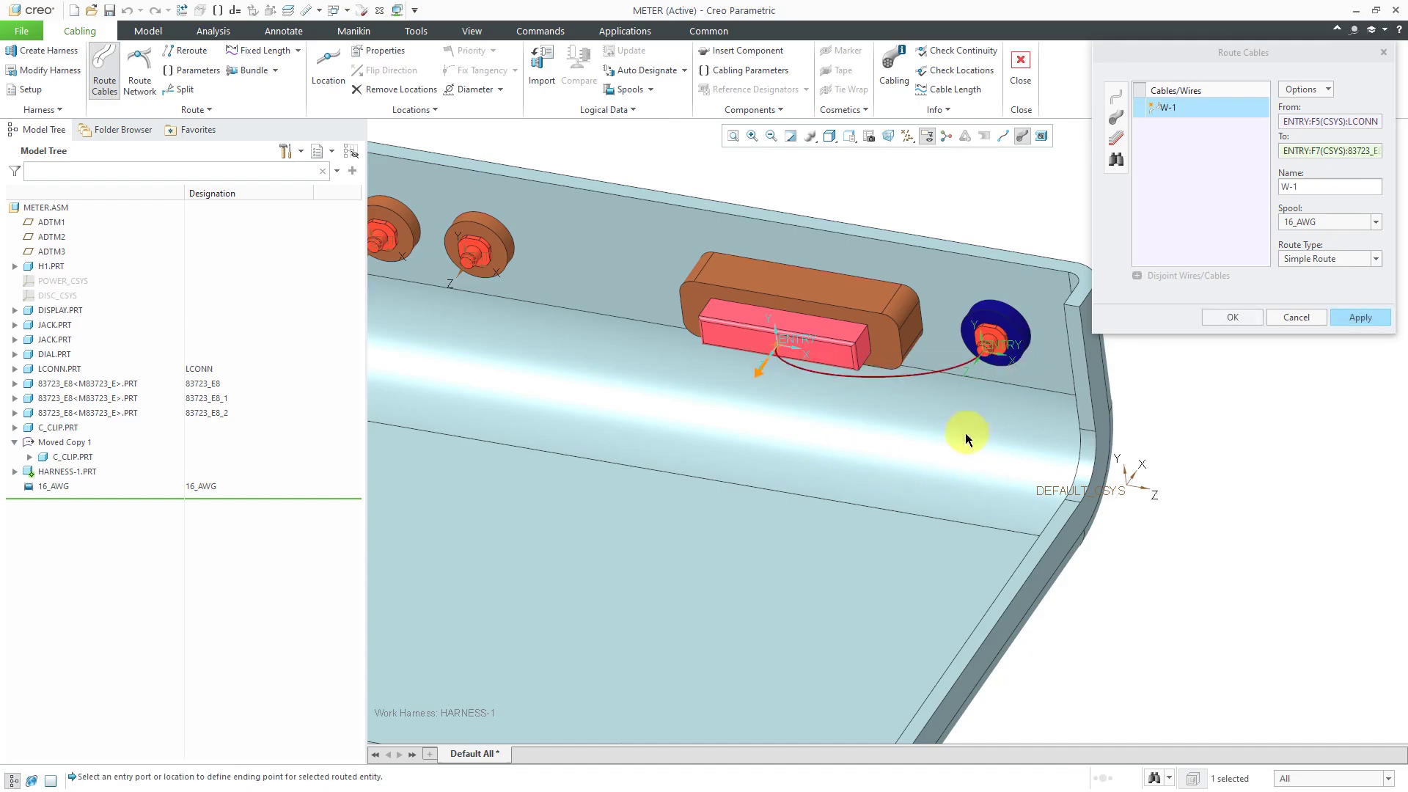
pyautogui.scroll(-3, 925, 361)
pyautogui.moveTo(920, 359)
pyautogui.mouseDown(button='middle')
pyautogui.moveTo(873, 371)
pyautogui.moveTo(923, 381)
pyautogui.mouseUp(button='middle')
pyautogui.scroll(5, 924, 380)
pyautogui.scroll(-2, 924, 380)
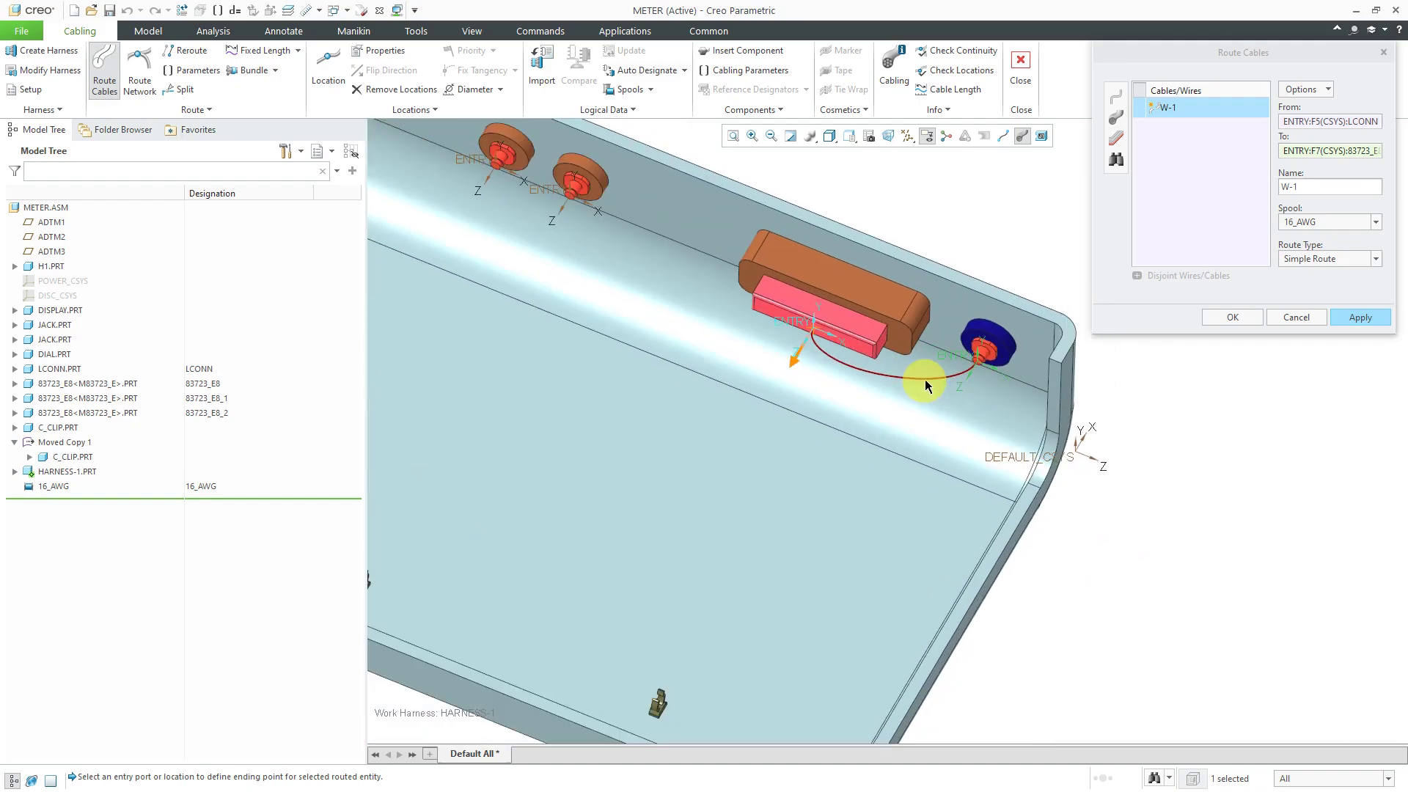
pyautogui.click(1243, 316)
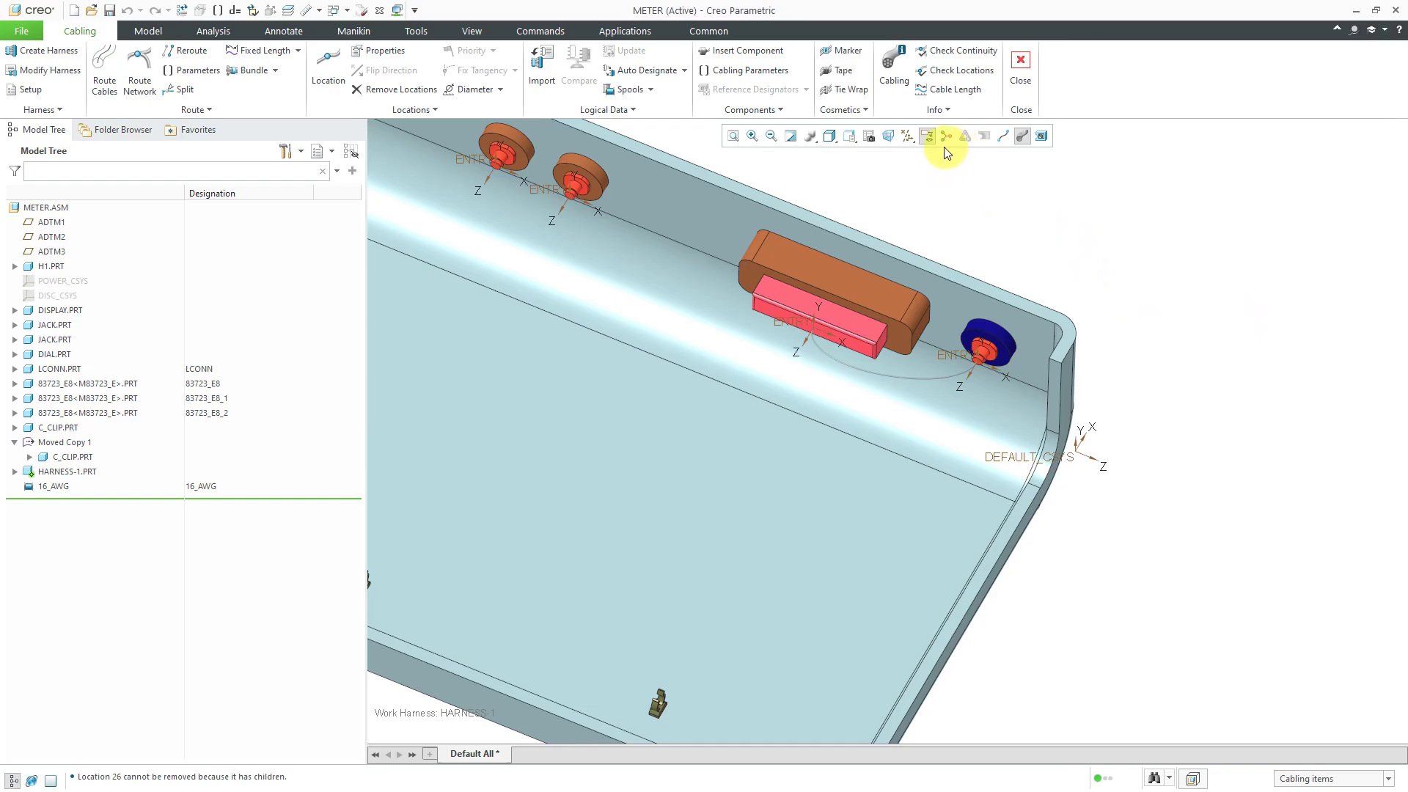
# Step: Turn on axis display and show the cables as centerlines around the dial connector
pyautogui.click(909, 138)
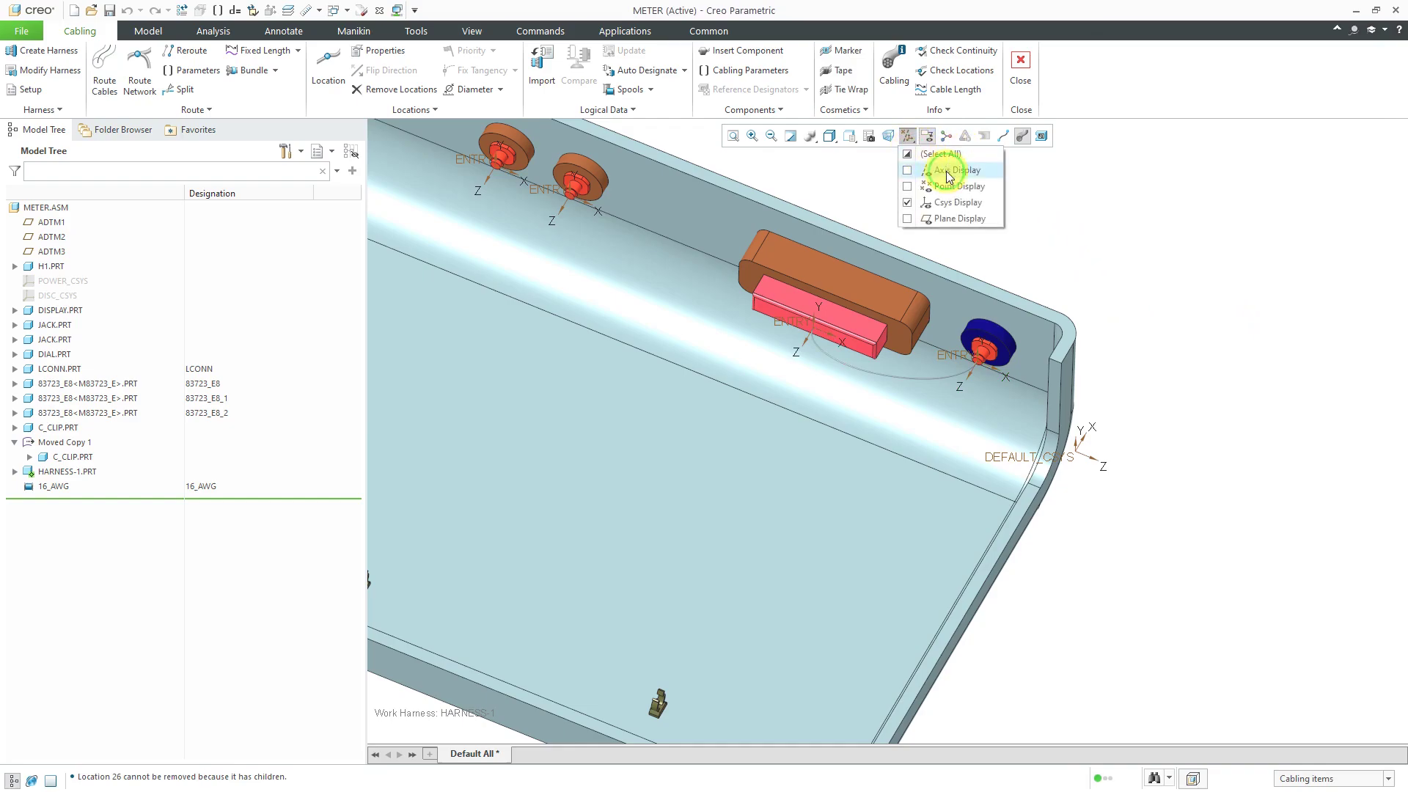
pyautogui.moveTo(1044, 367); pyautogui.dragTo(997, 330, button='middle')
pyautogui.scroll(3, 970, 376)
pyautogui.scroll(4, 927, 312)
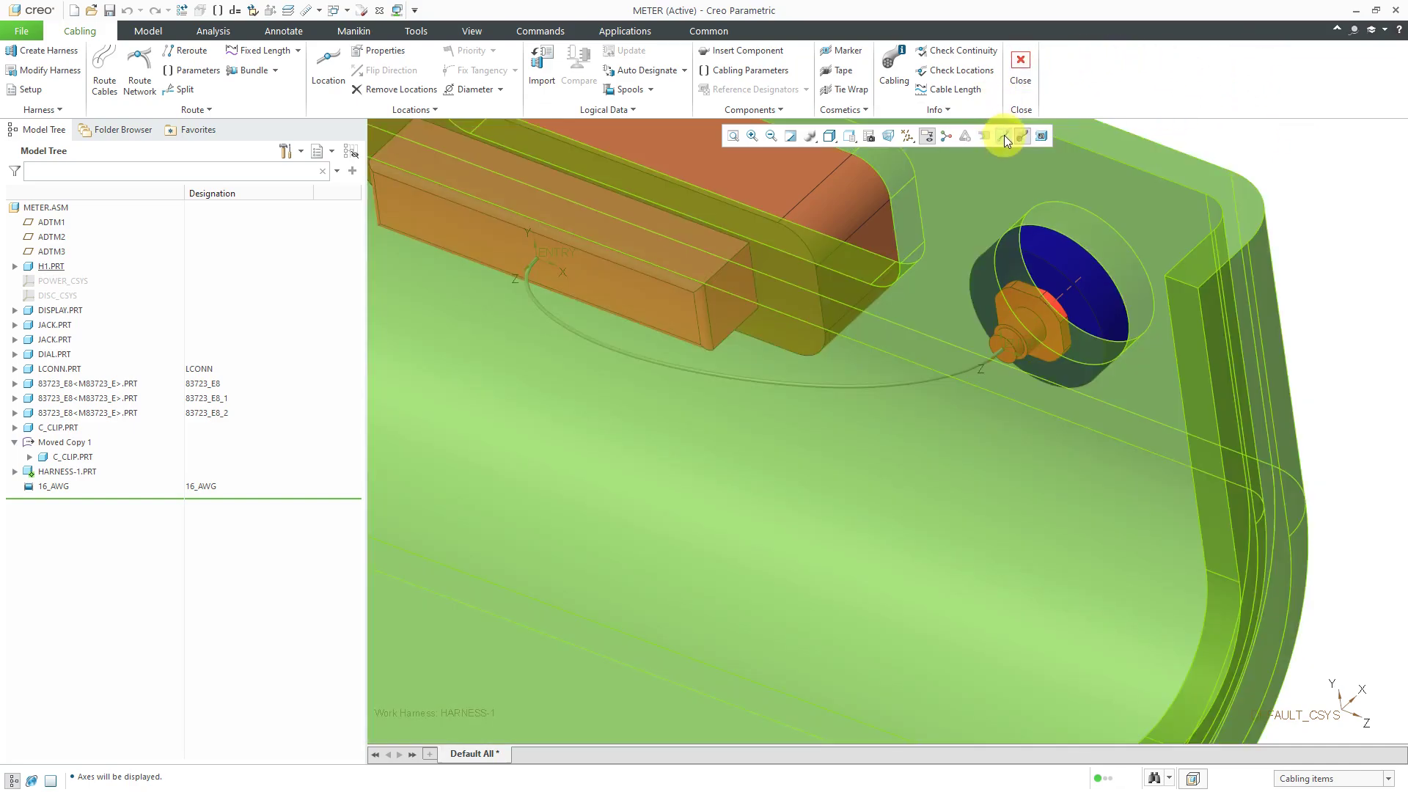
pyautogui.click(1003, 135)
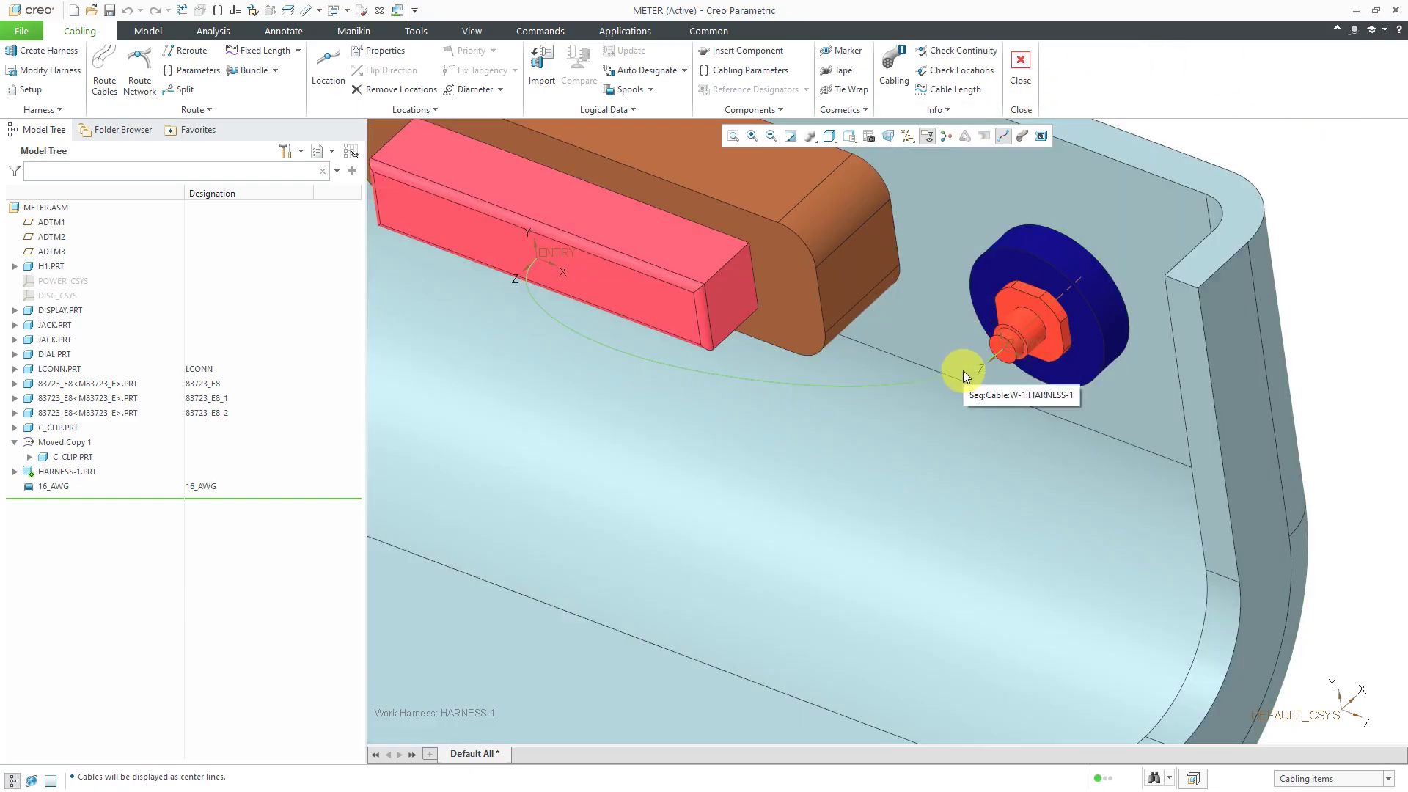
# Step: Insert a location into the W-1 cable segment, placed on the axis of the dial connector, and accept it
pyautogui.click(962, 371)
pyautogui.rightClick(962, 371)
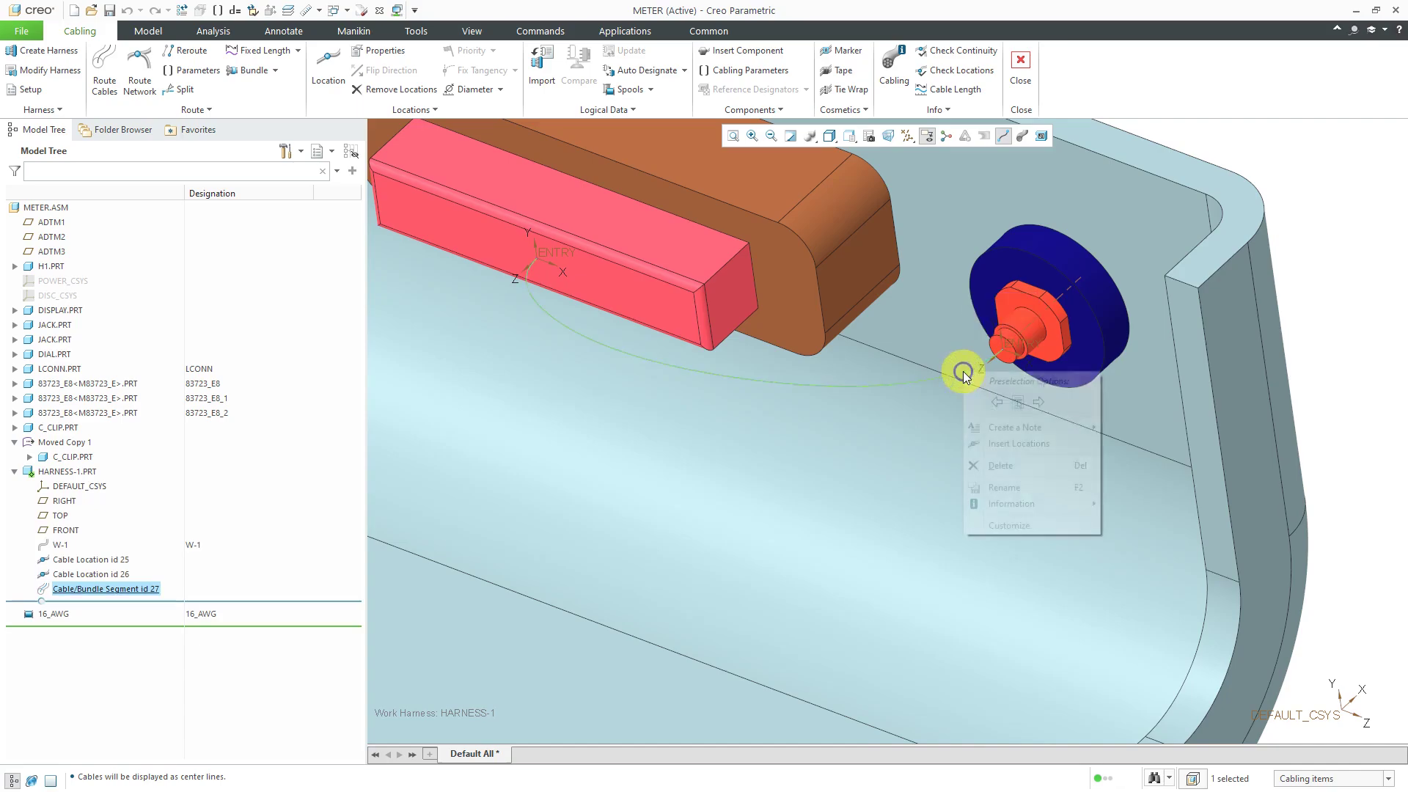
pyautogui.click(1011, 439)
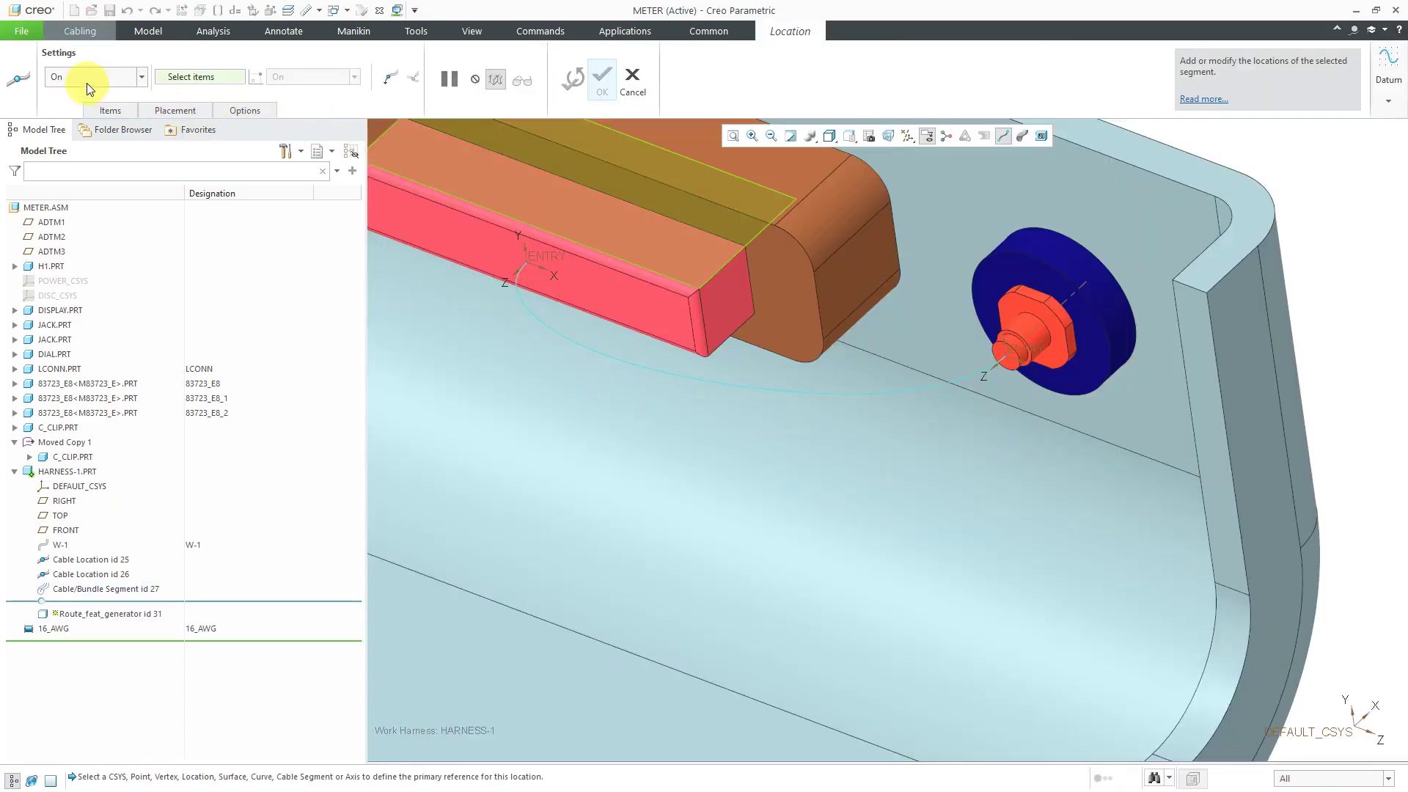
pyautogui.click(102, 110)
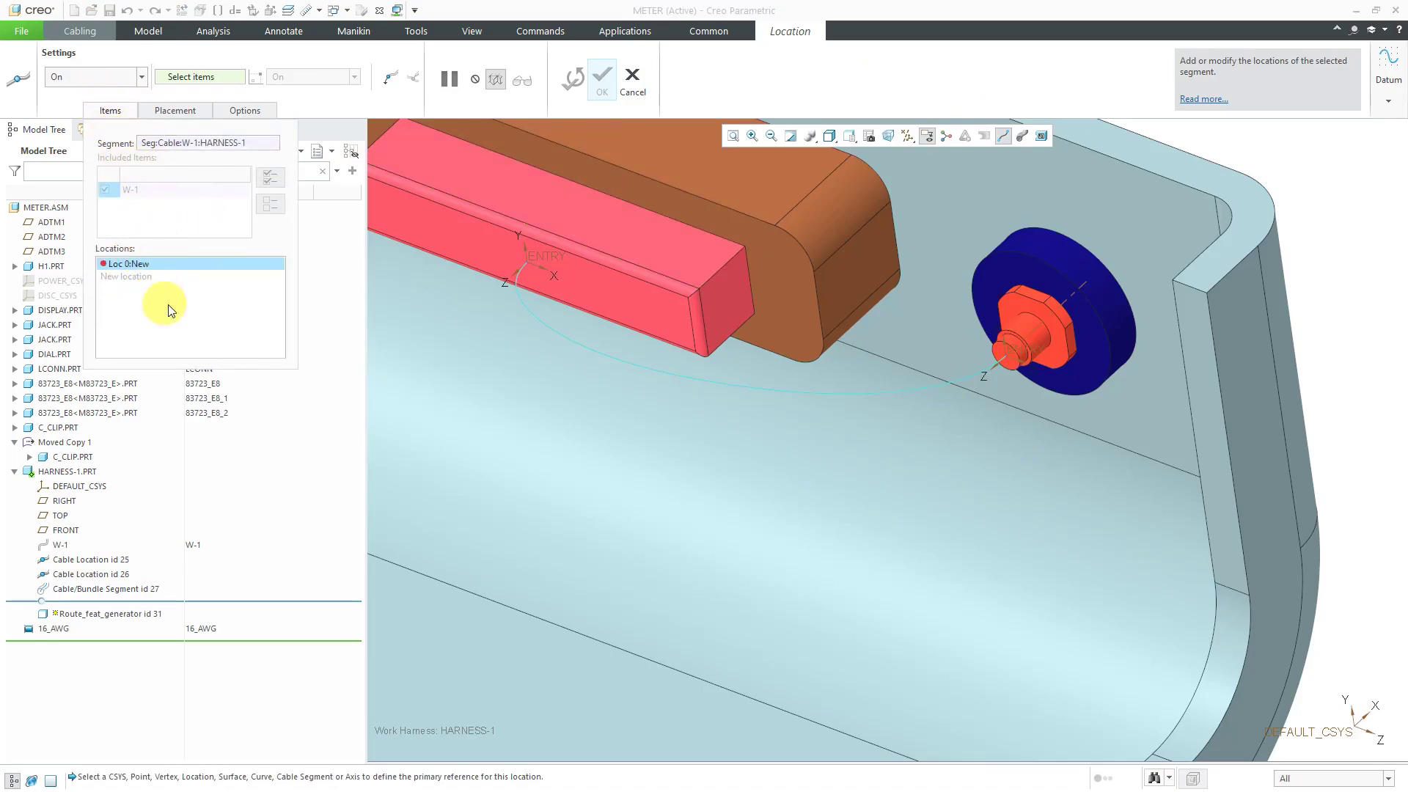
pyautogui.click(1029, 340)
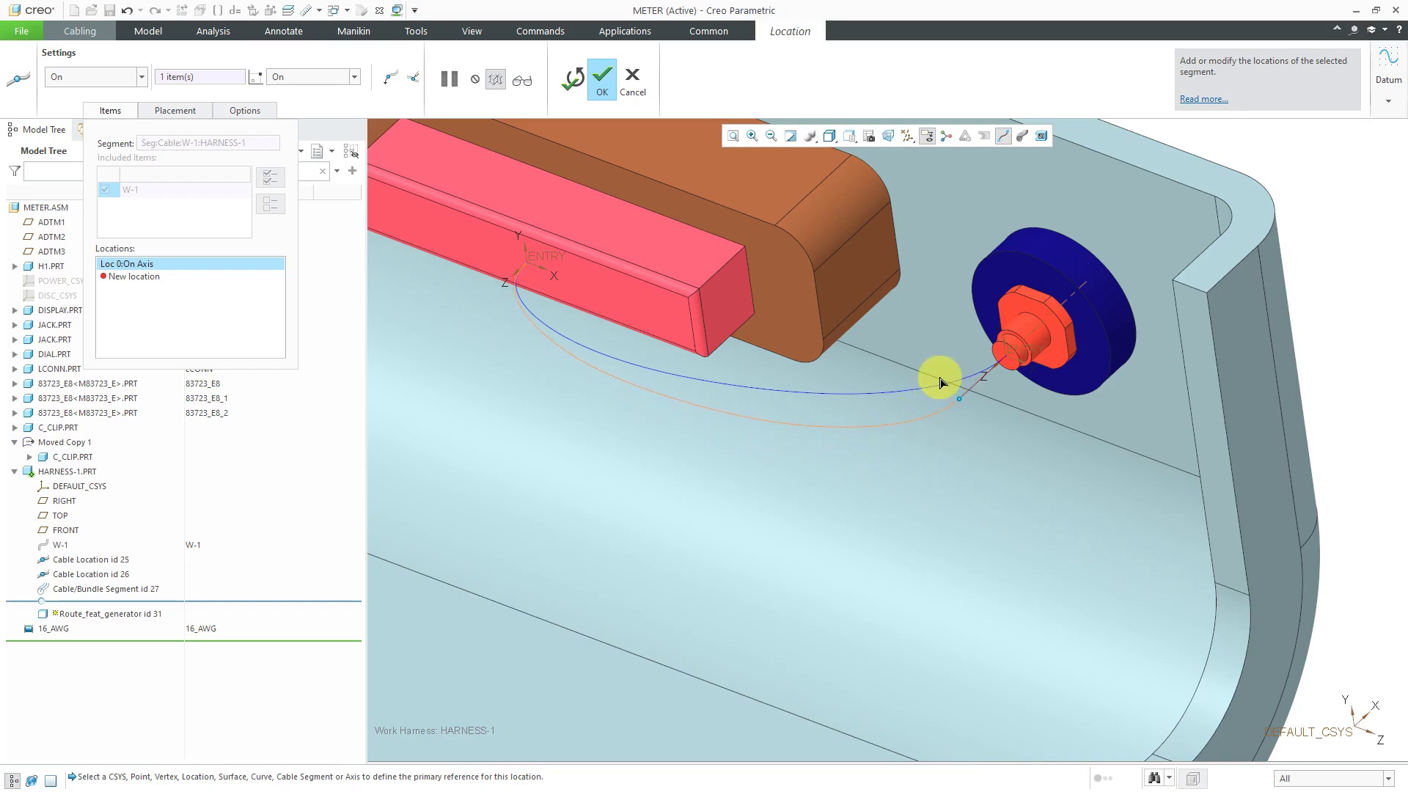
pyautogui.scroll(3, 950, 381)
pyautogui.click(602, 77)
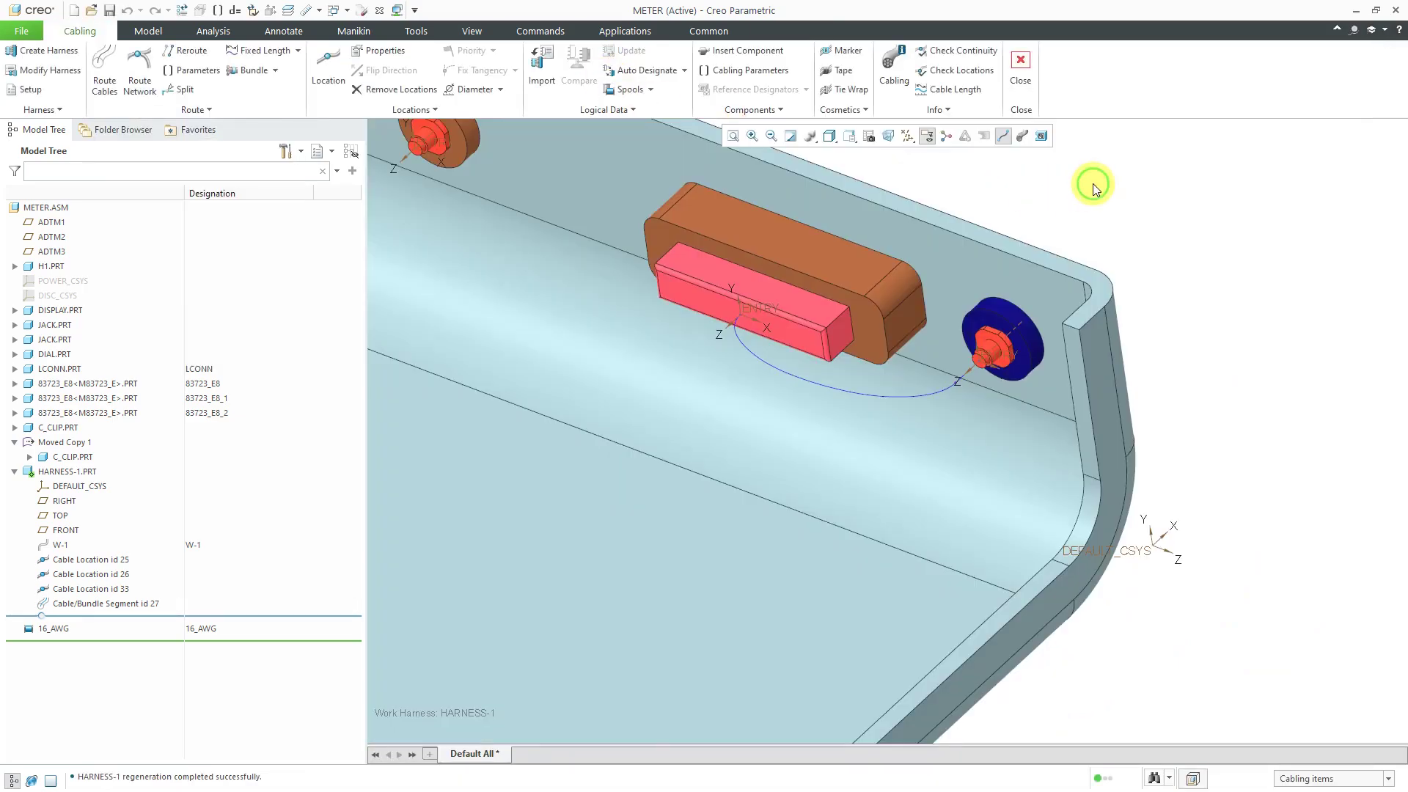
# Step: Compare the thick and centerline displays of the routed wire, ending with centerlines
pyautogui.moveTo(1117, 195)
pyautogui.mouseDown(button='middle')
pyautogui.moveTo(1145, 182)
pyautogui.moveTo(1151, 237)
pyautogui.moveTo(1129, 210)
pyautogui.mouseUp(button='middle')
pyautogui.click(1023, 137)
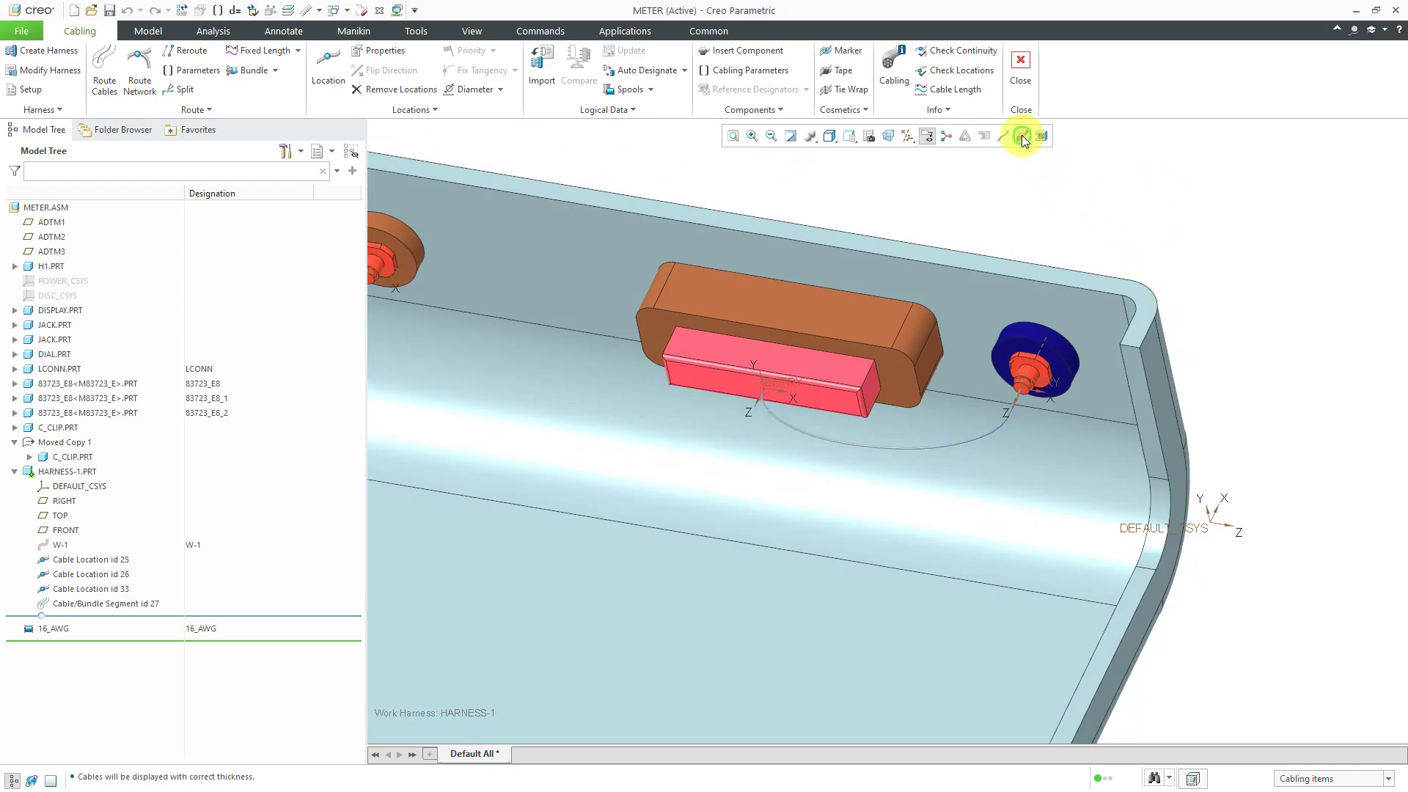
pyautogui.click(1002, 137)
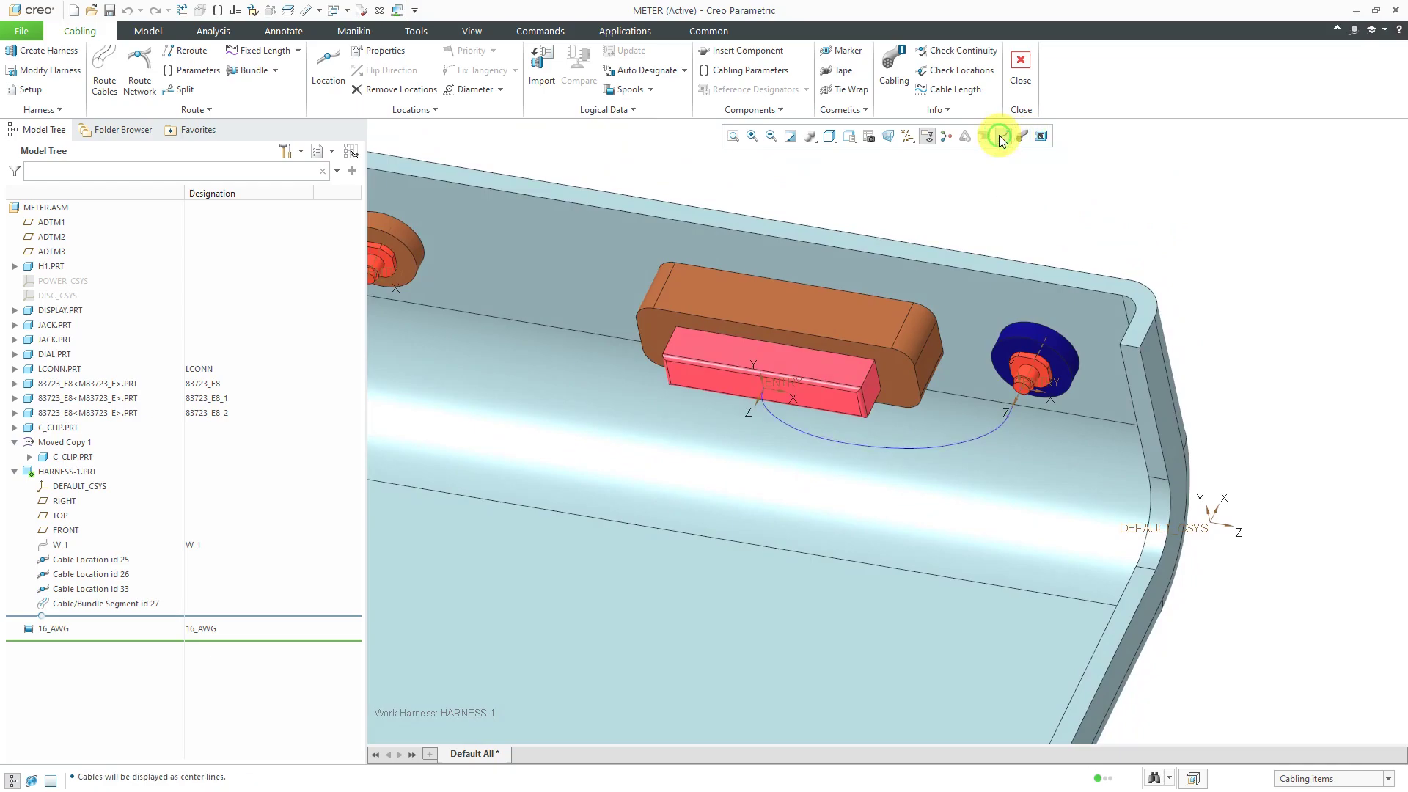
pyautogui.click(1023, 136)
pyautogui.click(1003, 137)
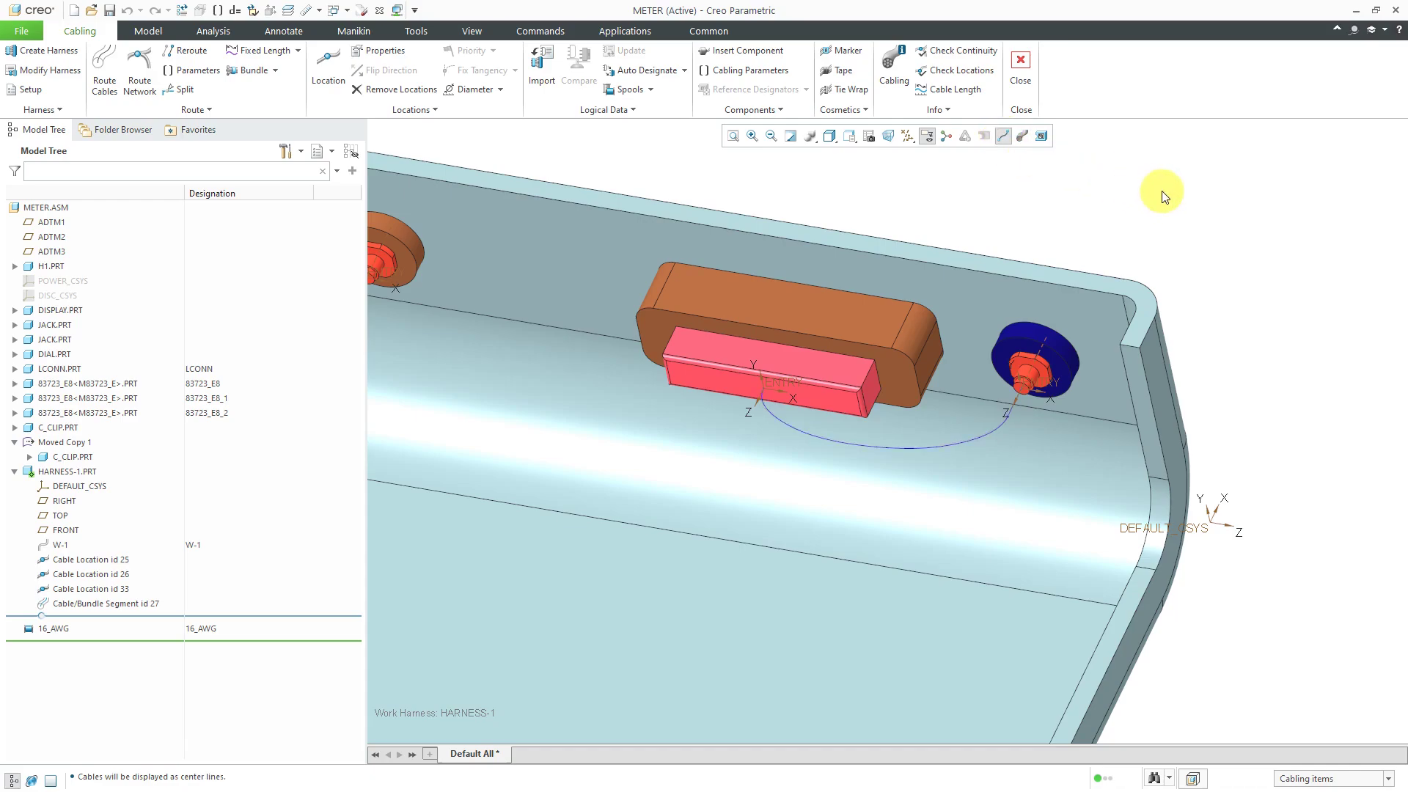
# Step: Route a second 16_AWG wire from the LCONN entry port to the entry port of the connector on the jack nearest the display
pyautogui.scroll(3, 1162, 190)
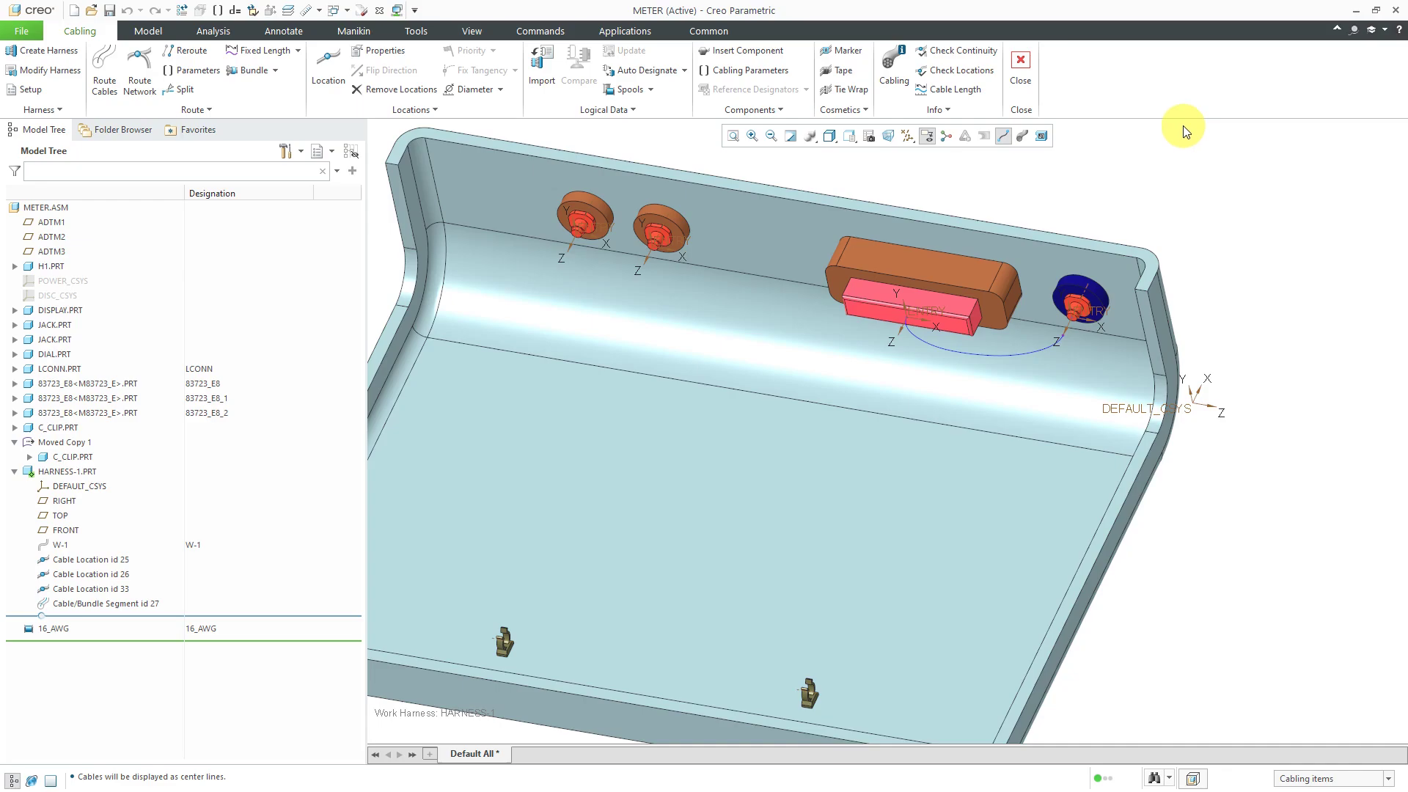
pyautogui.click(105, 79)
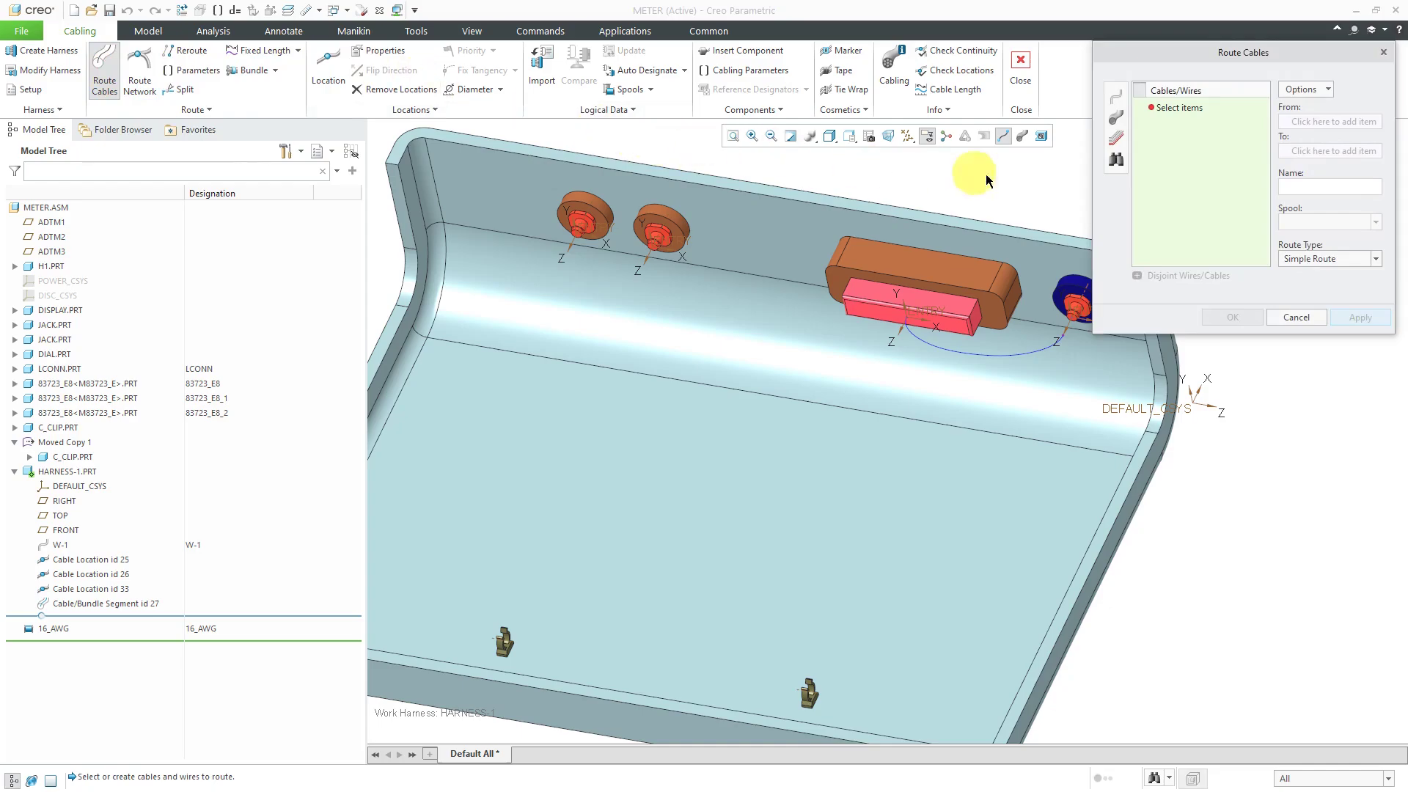
pyautogui.click(1115, 95)
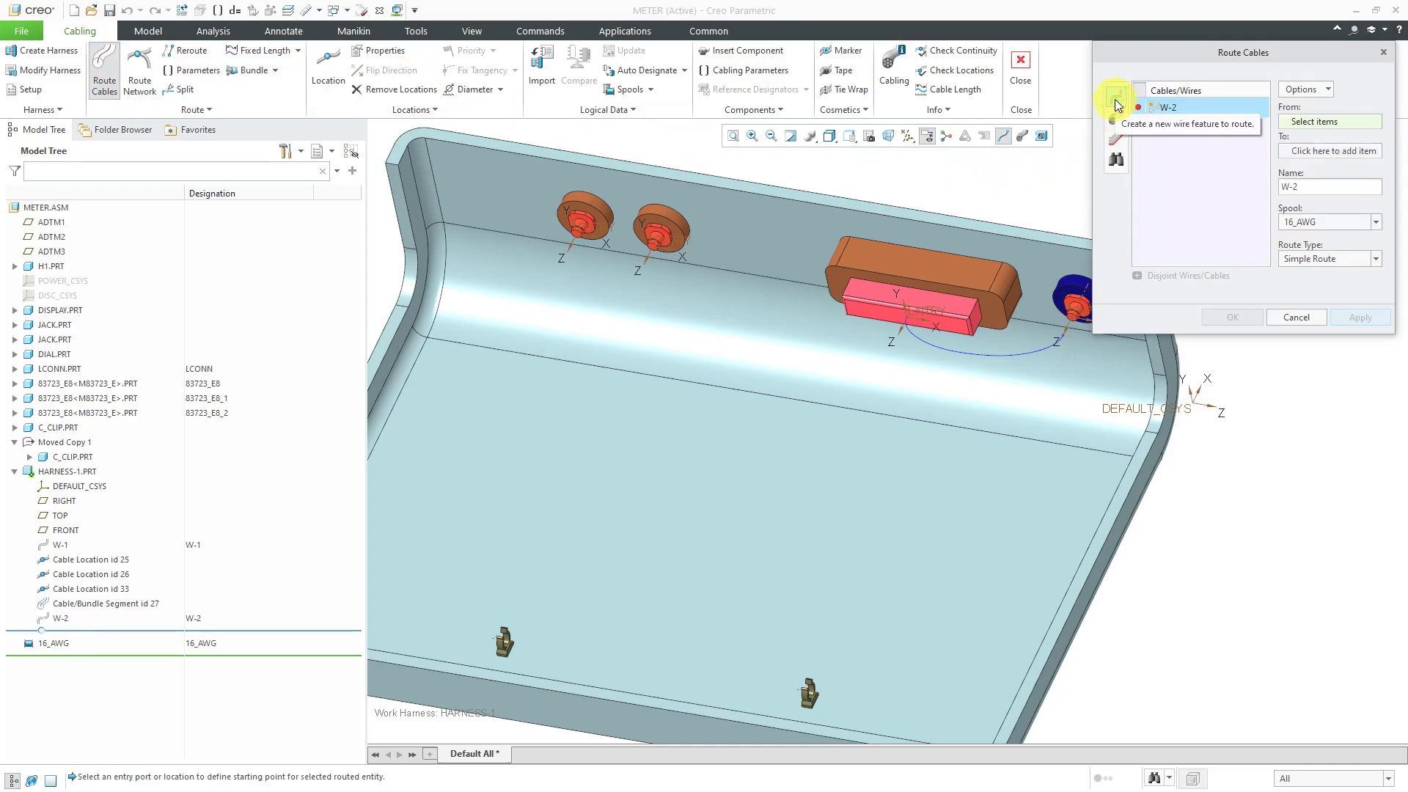
pyautogui.click(932, 317)
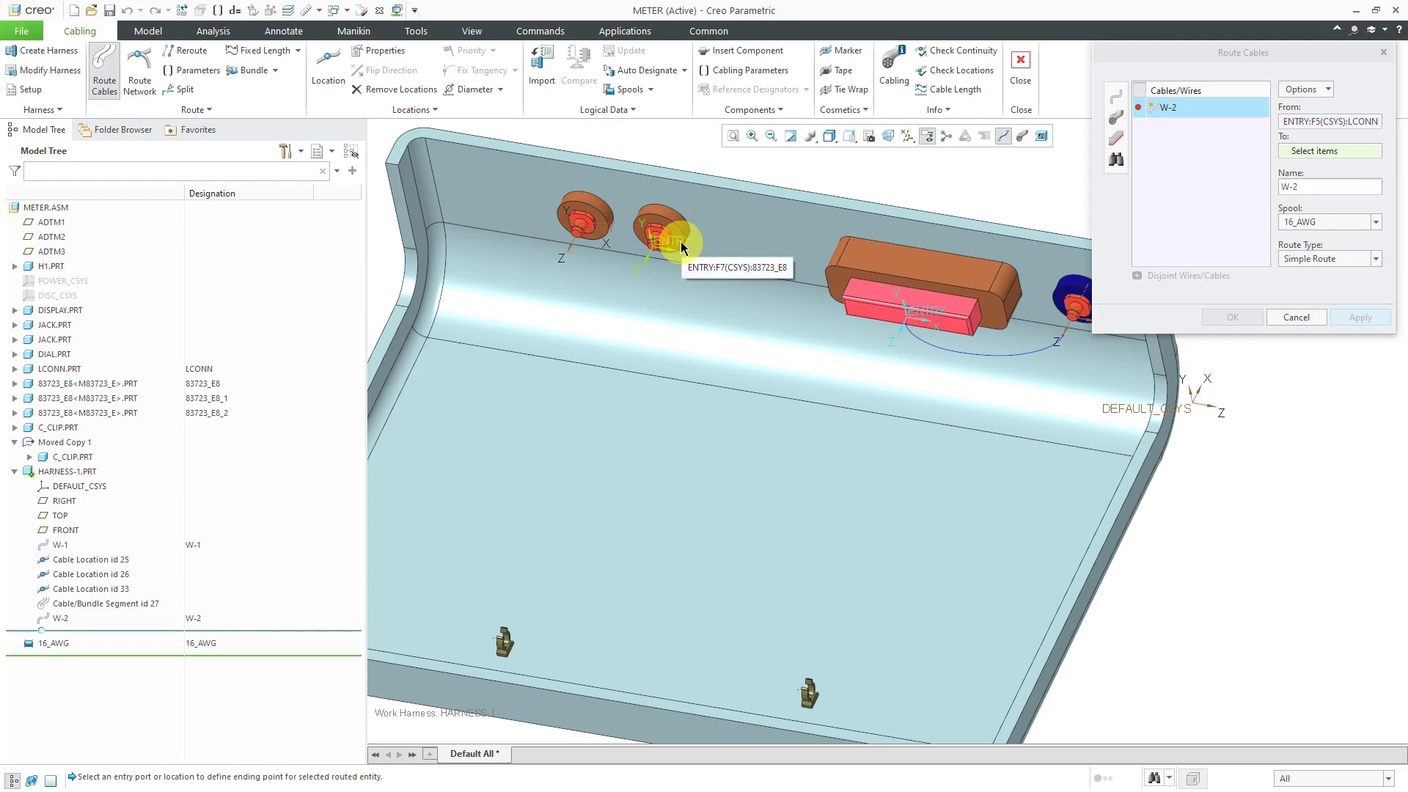
pyautogui.rightClick(891, 182)
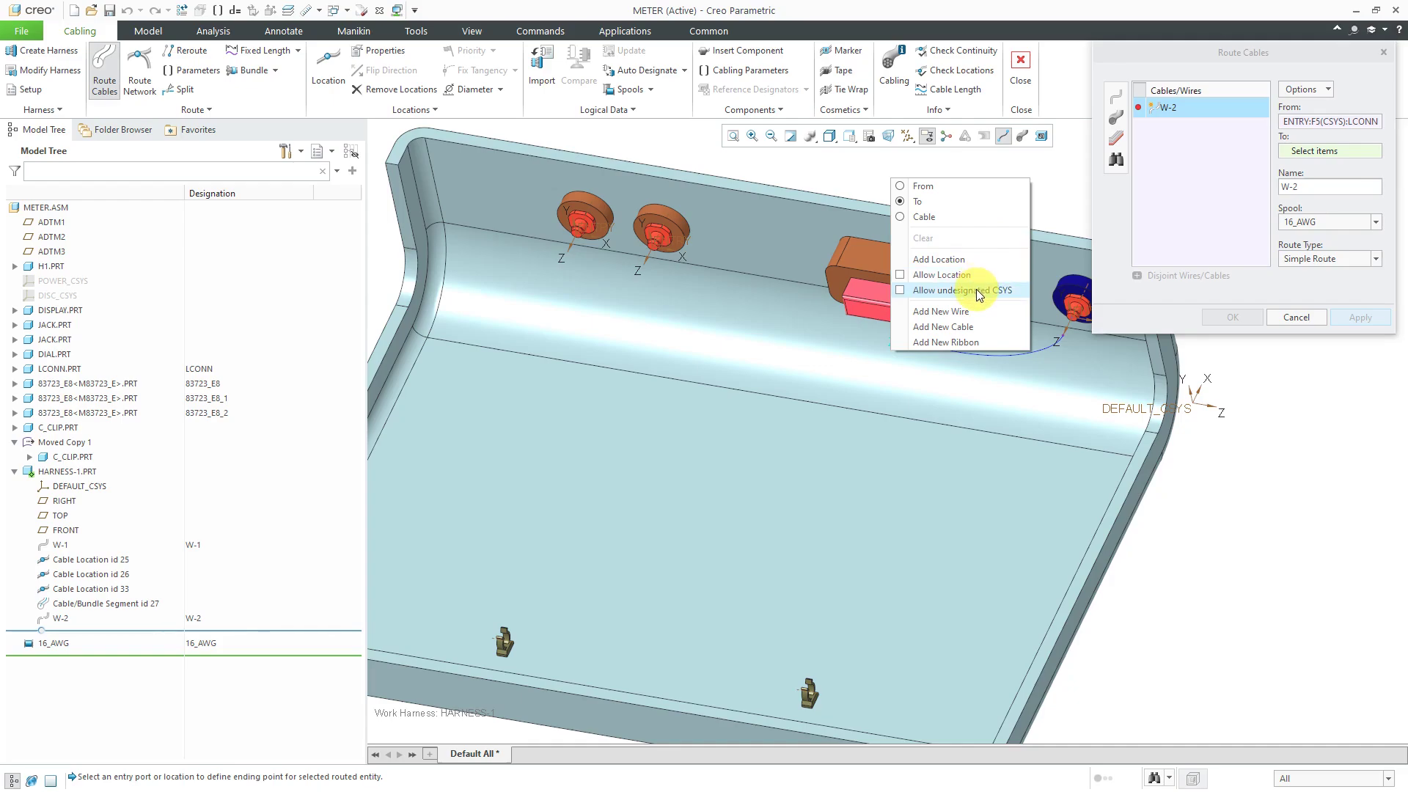
pyautogui.click(953, 166)
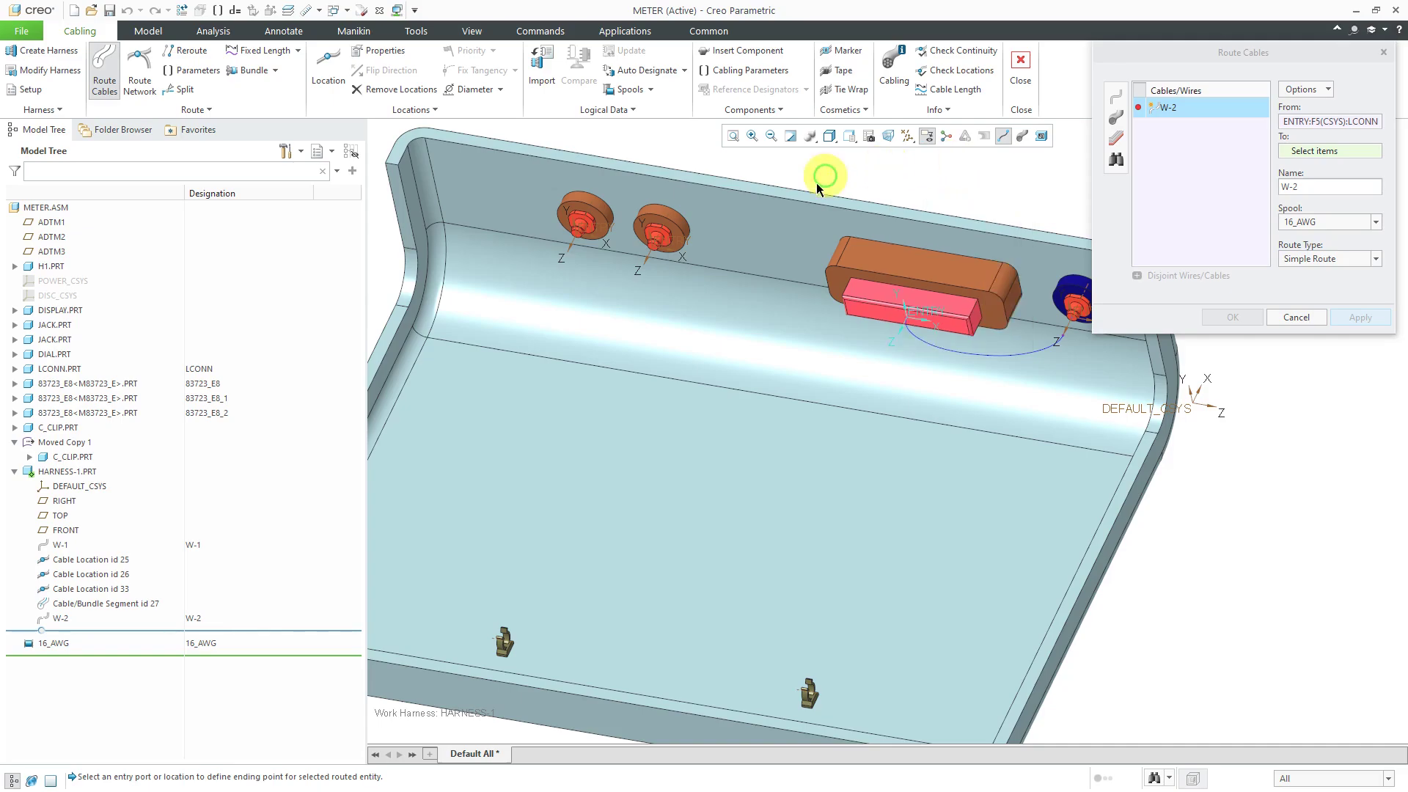
pyautogui.click(685, 245)
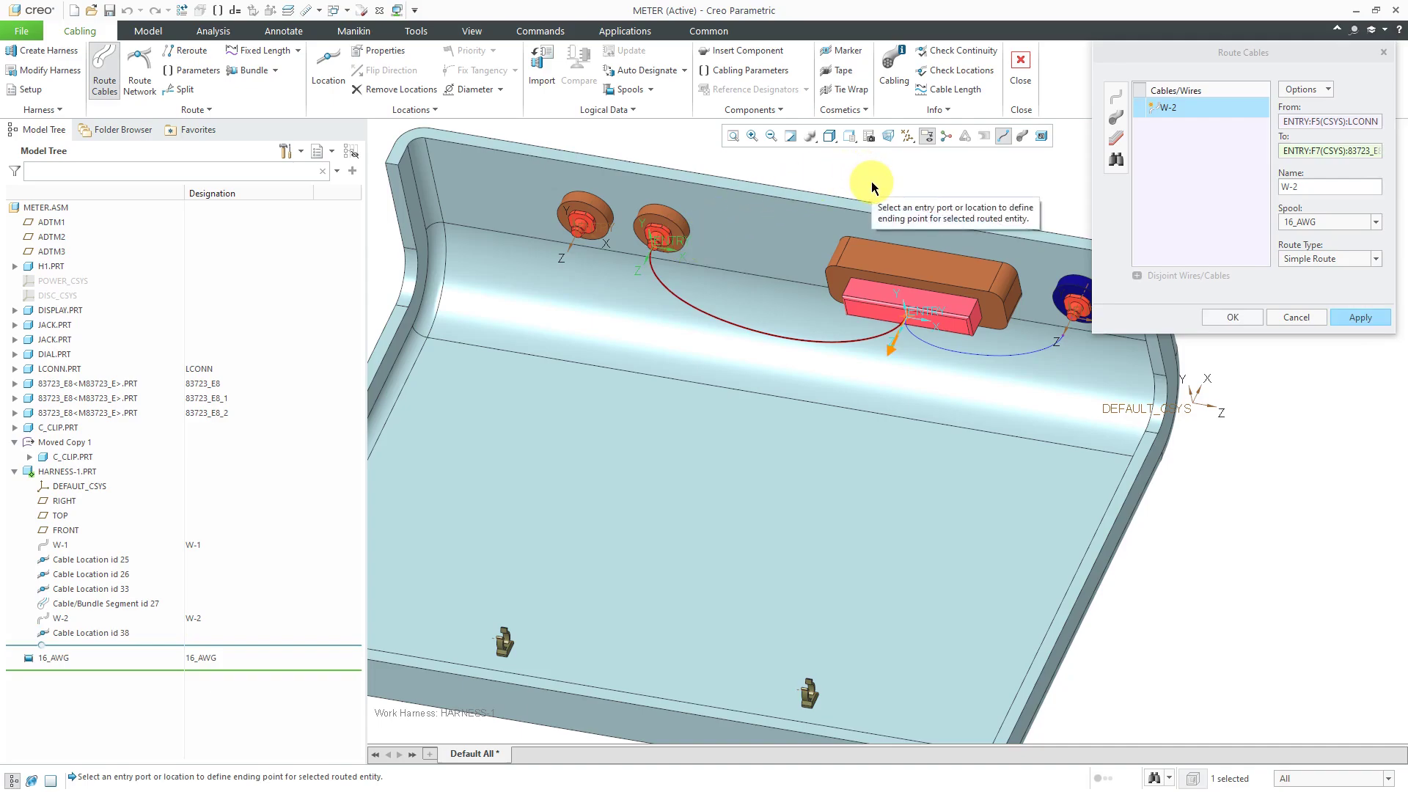
pyautogui.click(1359, 318)
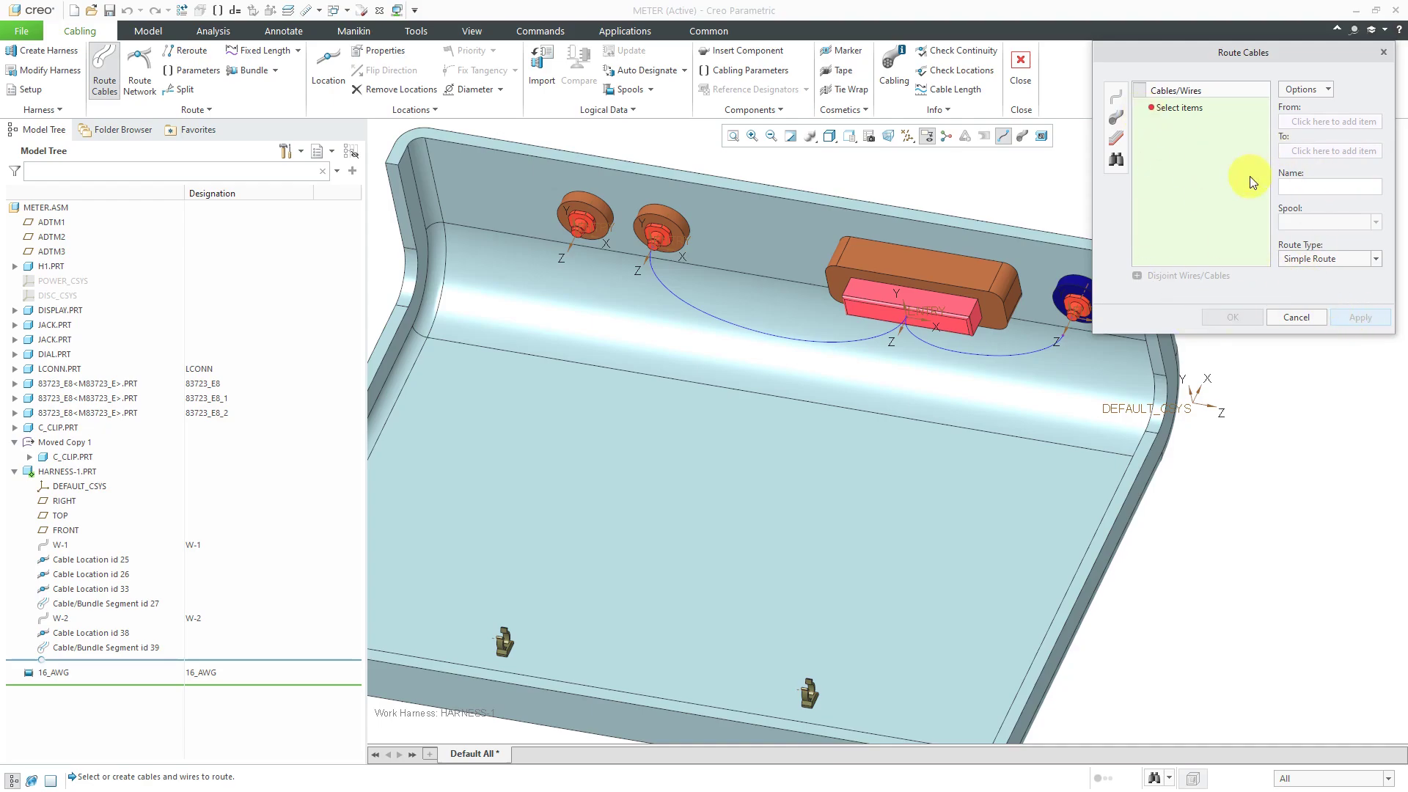
# Step: Route a third 16_AWG wire from the LCONN entry port to the connector on the jack farthest from the display and finish routing
pyautogui.click(1120, 98)
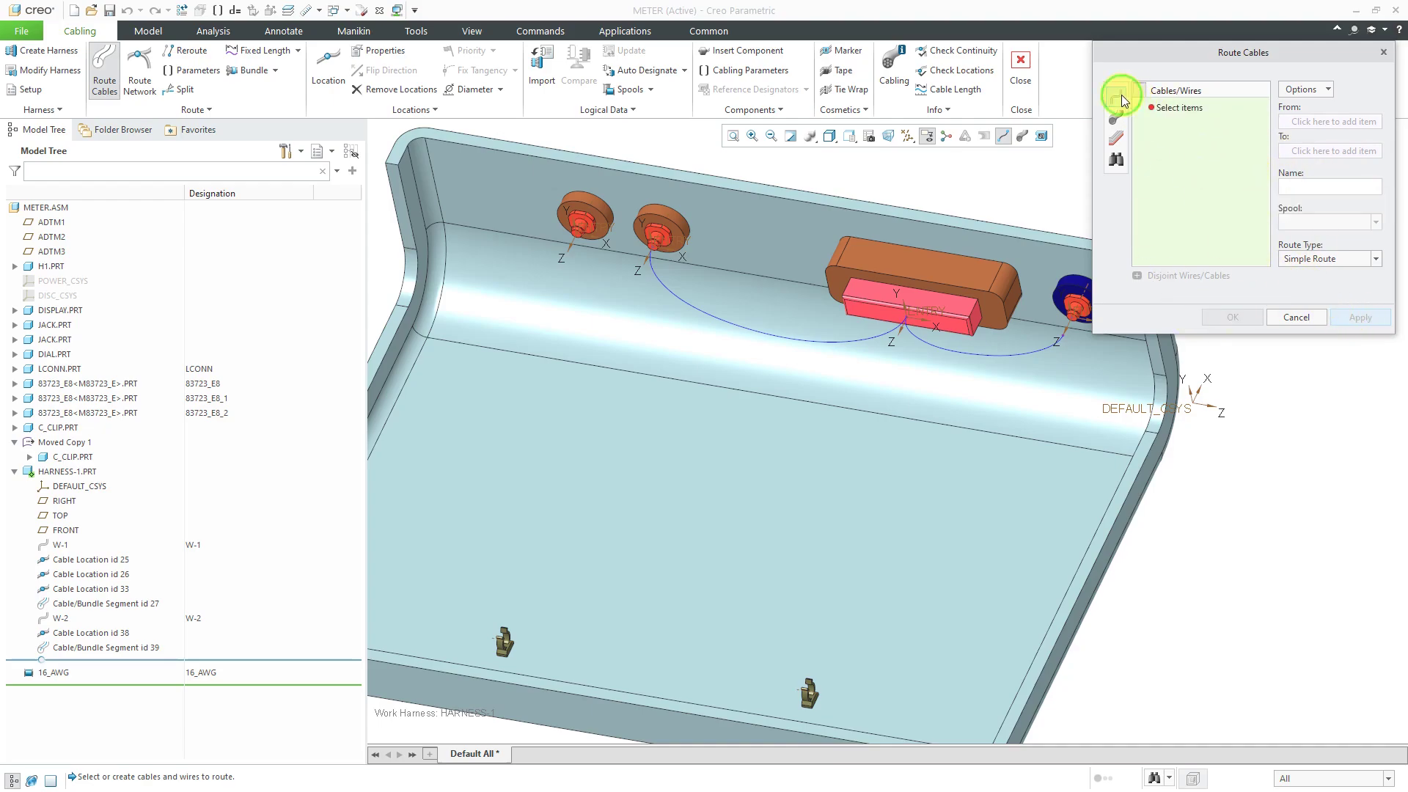
pyautogui.click(933, 312)
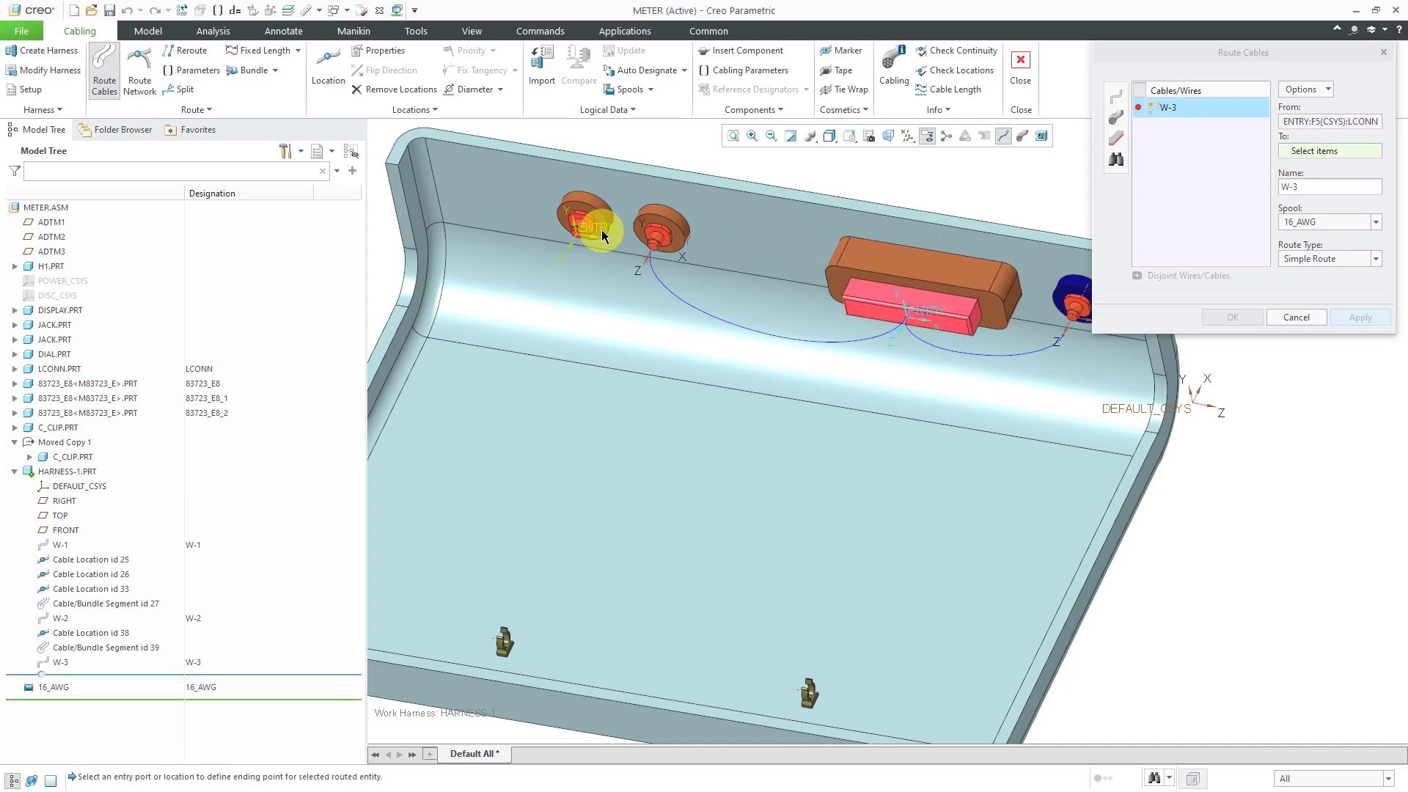
pyautogui.click(579, 231)
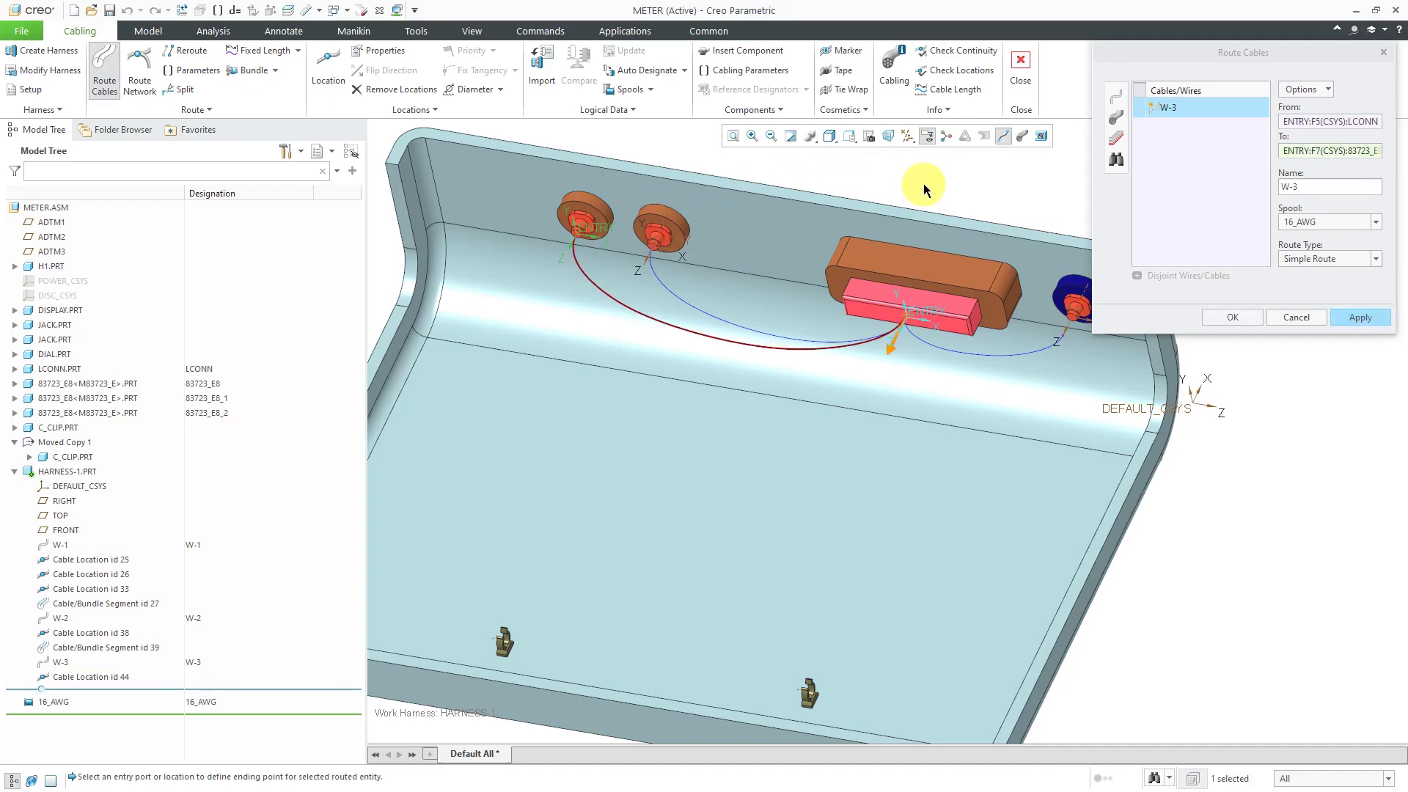
pyautogui.click(1234, 318)
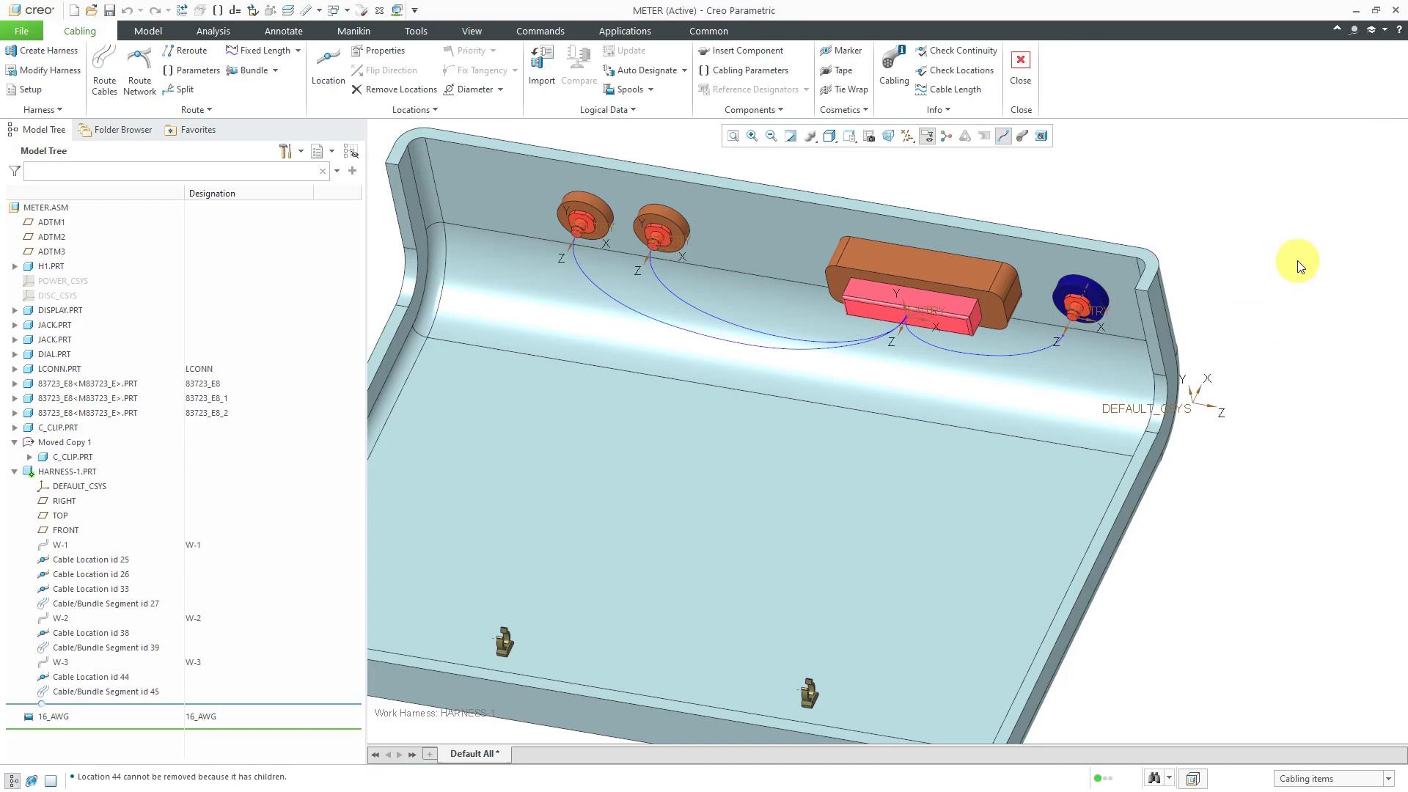
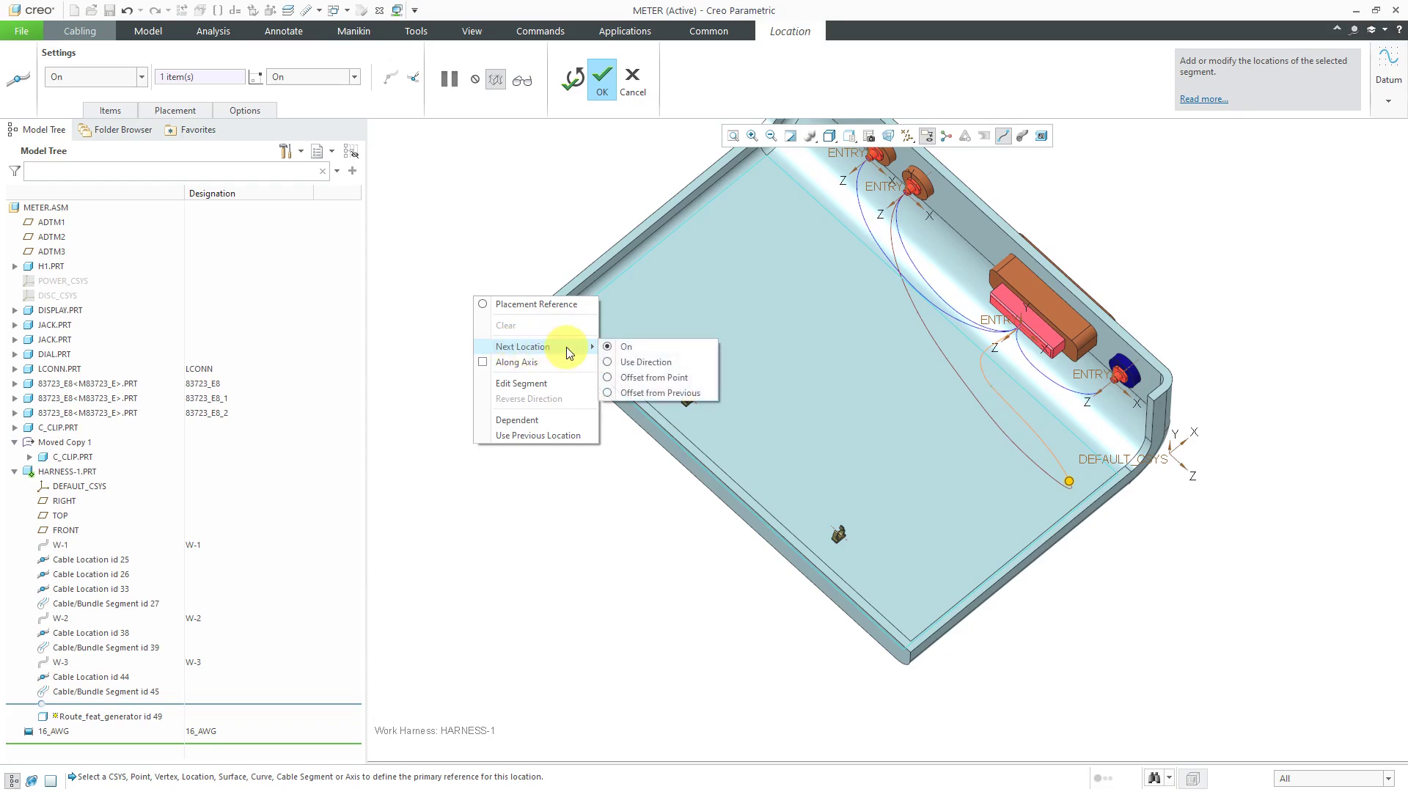
# Step: Add a Use Direction location to the W-2 segment along the housing's side edge nearest the dial, with an offset of -10
pyautogui.click(659, 364)
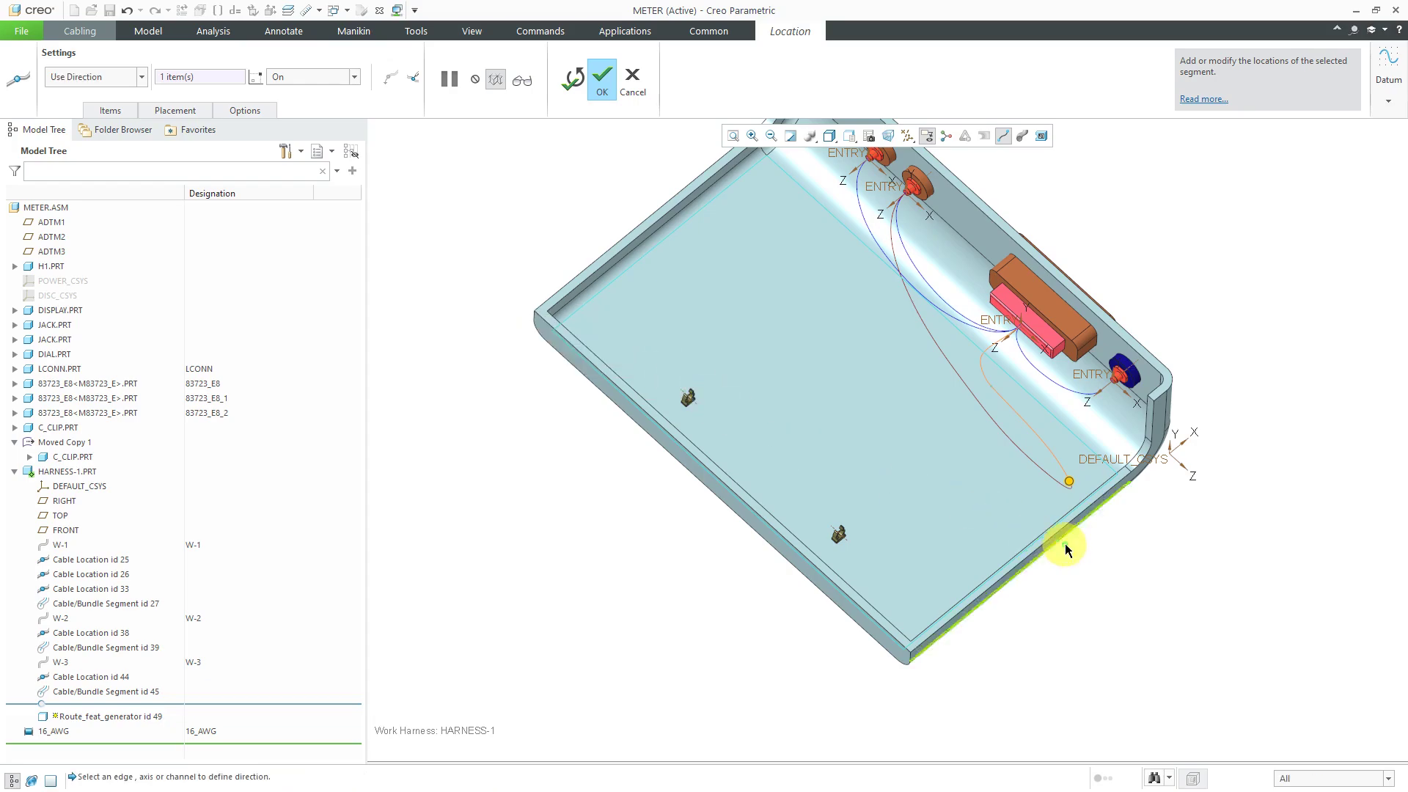
pyautogui.click(1006, 561)
pyautogui.moveTo(1063, 517); pyautogui.dragTo(940, 620)
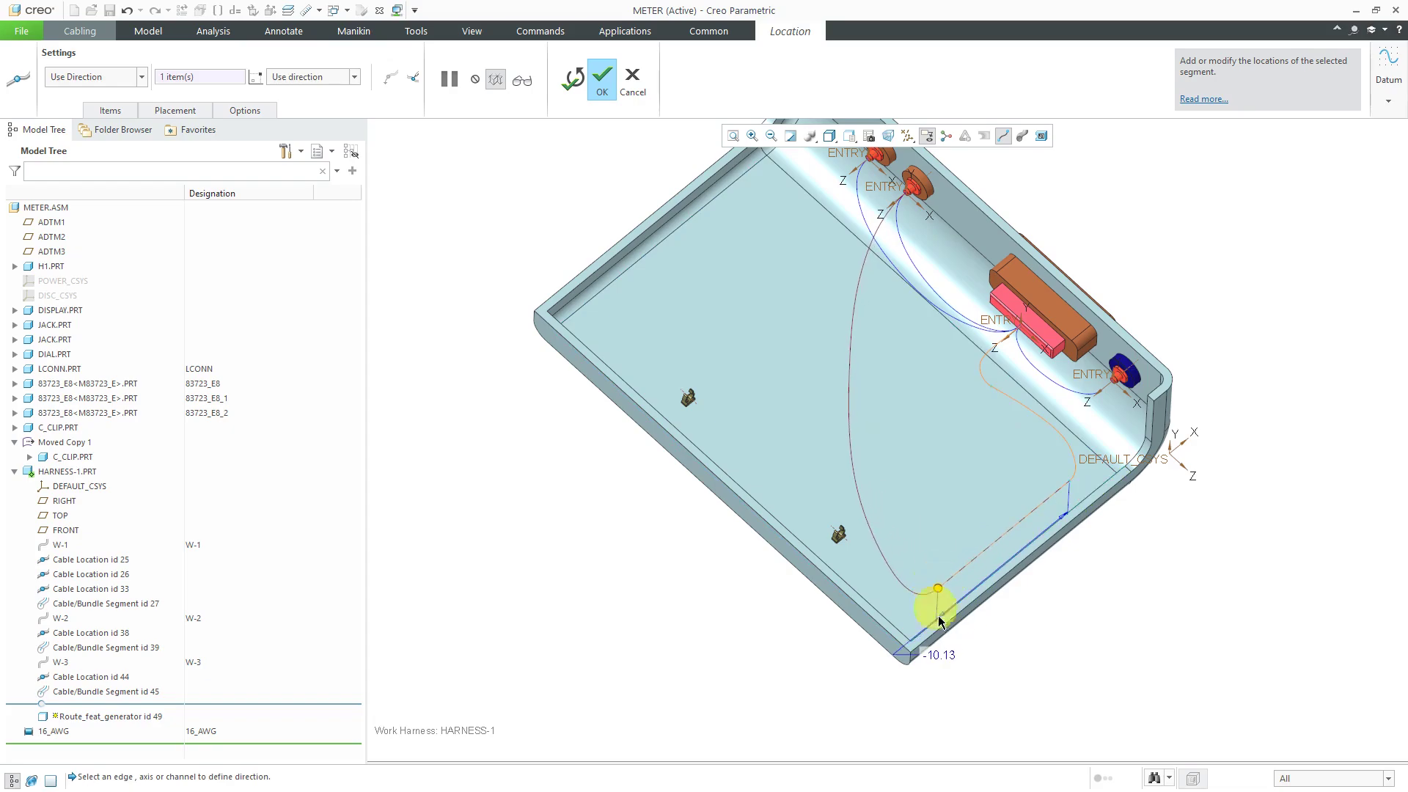
pyautogui.moveTo(940, 620); pyautogui.dragTo(984, 665, button='middle')
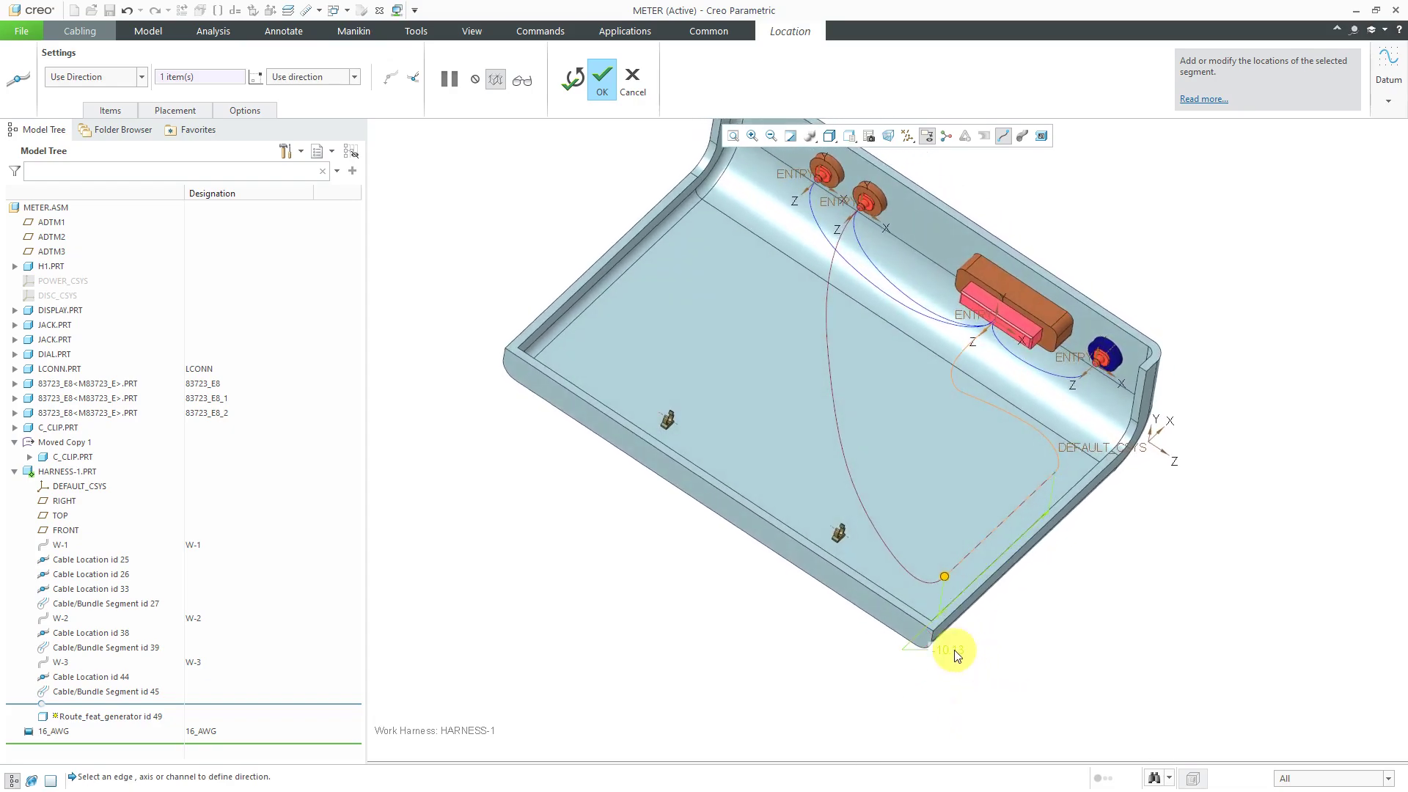
pyautogui.doubleClick(955, 652)
pyautogui.write('-1')
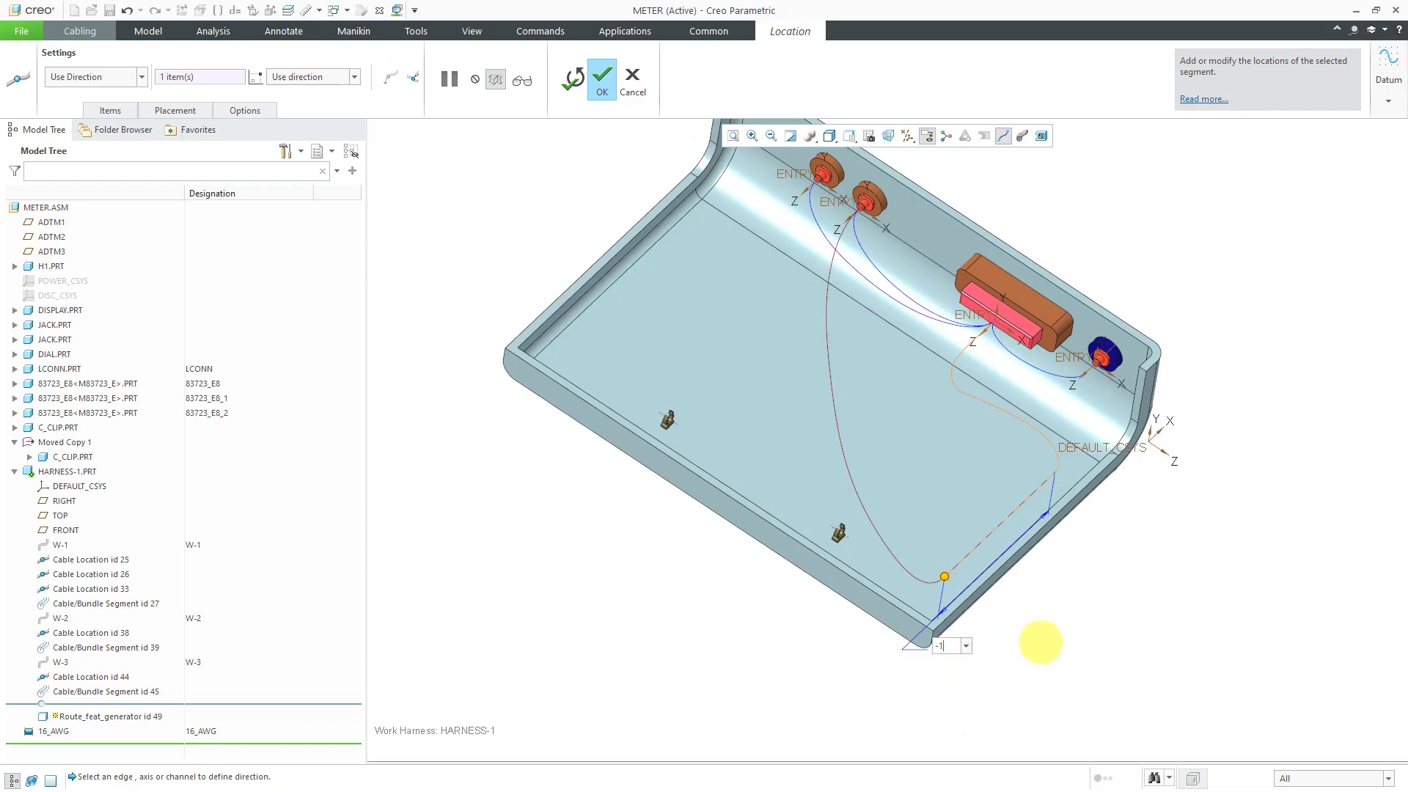
pyautogui.write('0')
pyautogui.press('Return')
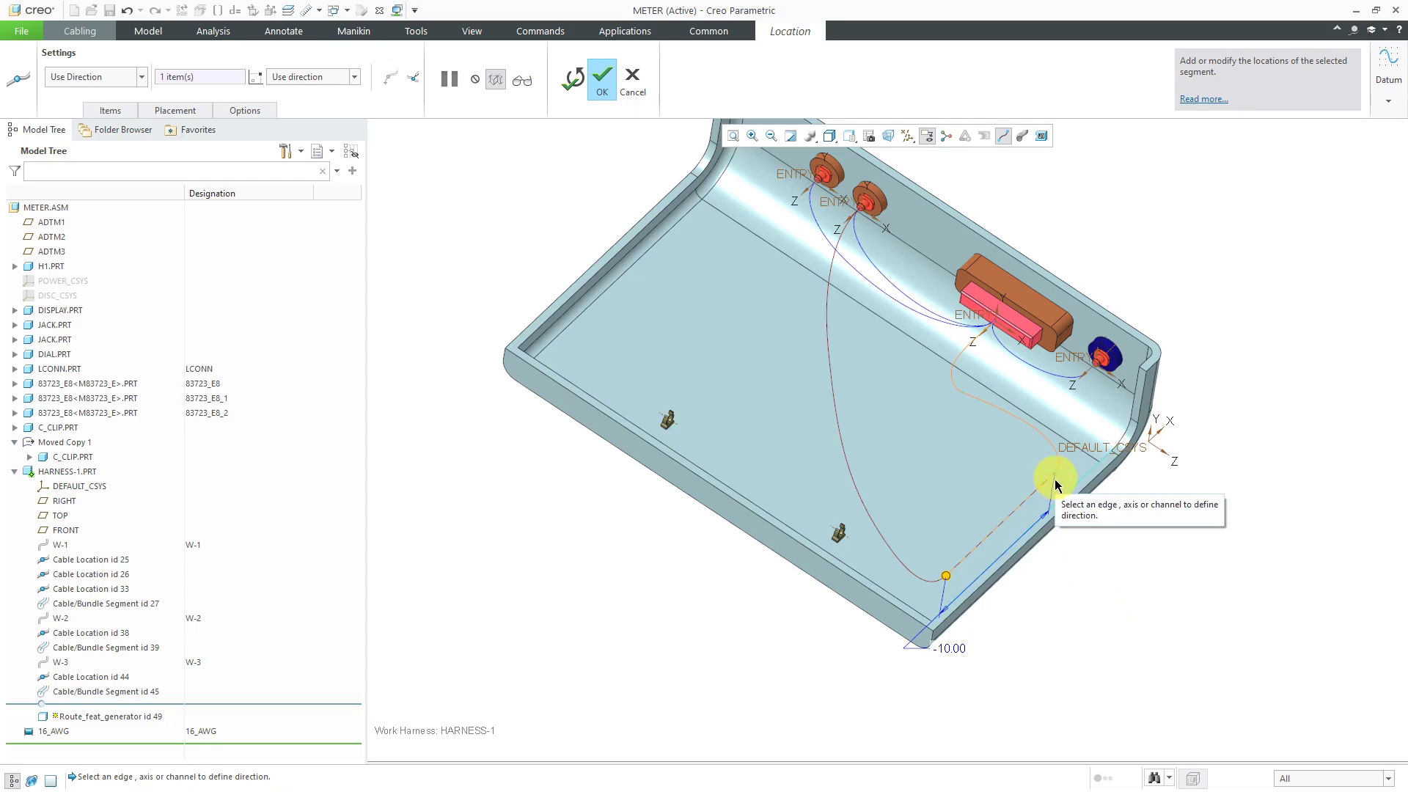
# Step: Turn on Along Axis and try to place a W-2 location on the clip nearer the dial side of the housing
pyautogui.rightClick(693, 593)
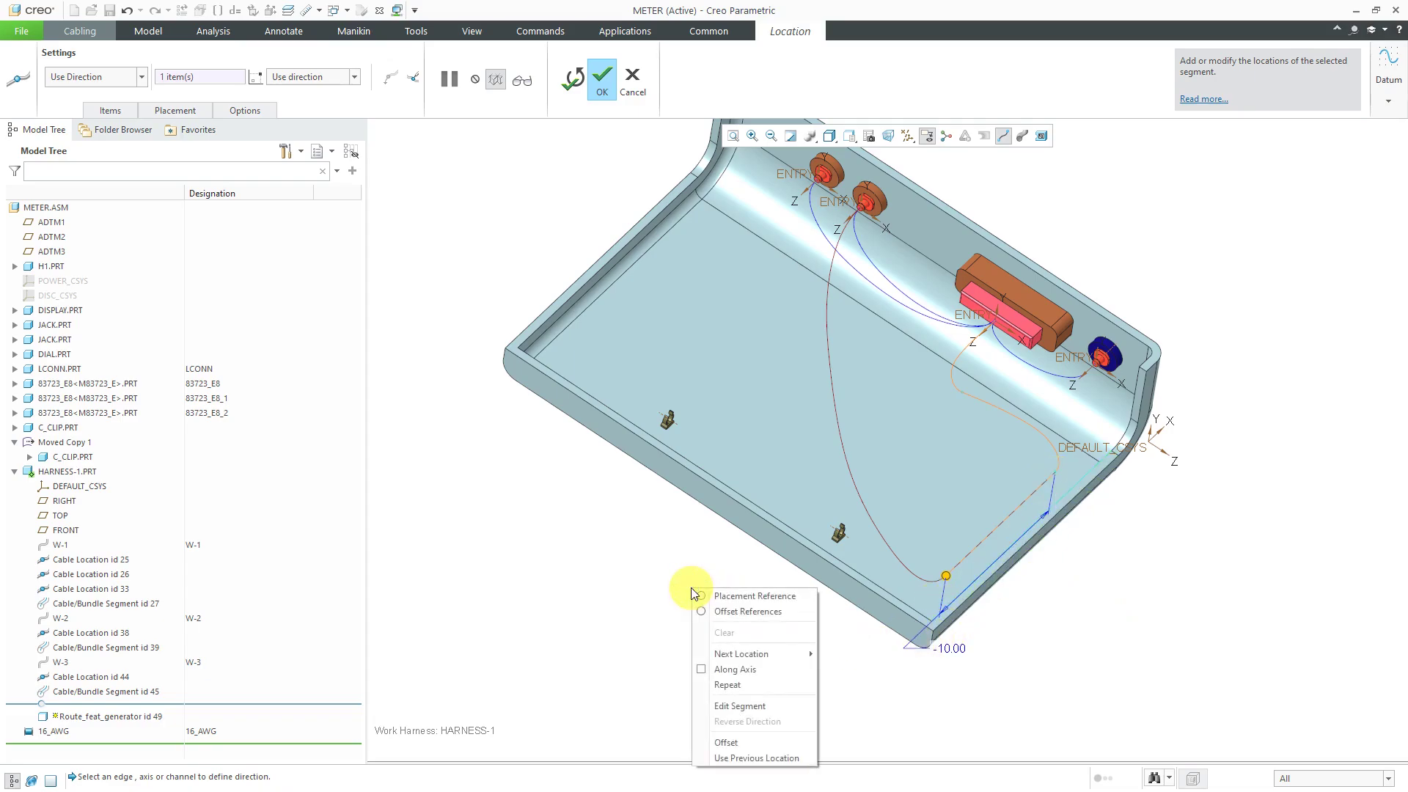
pyautogui.click(737, 673)
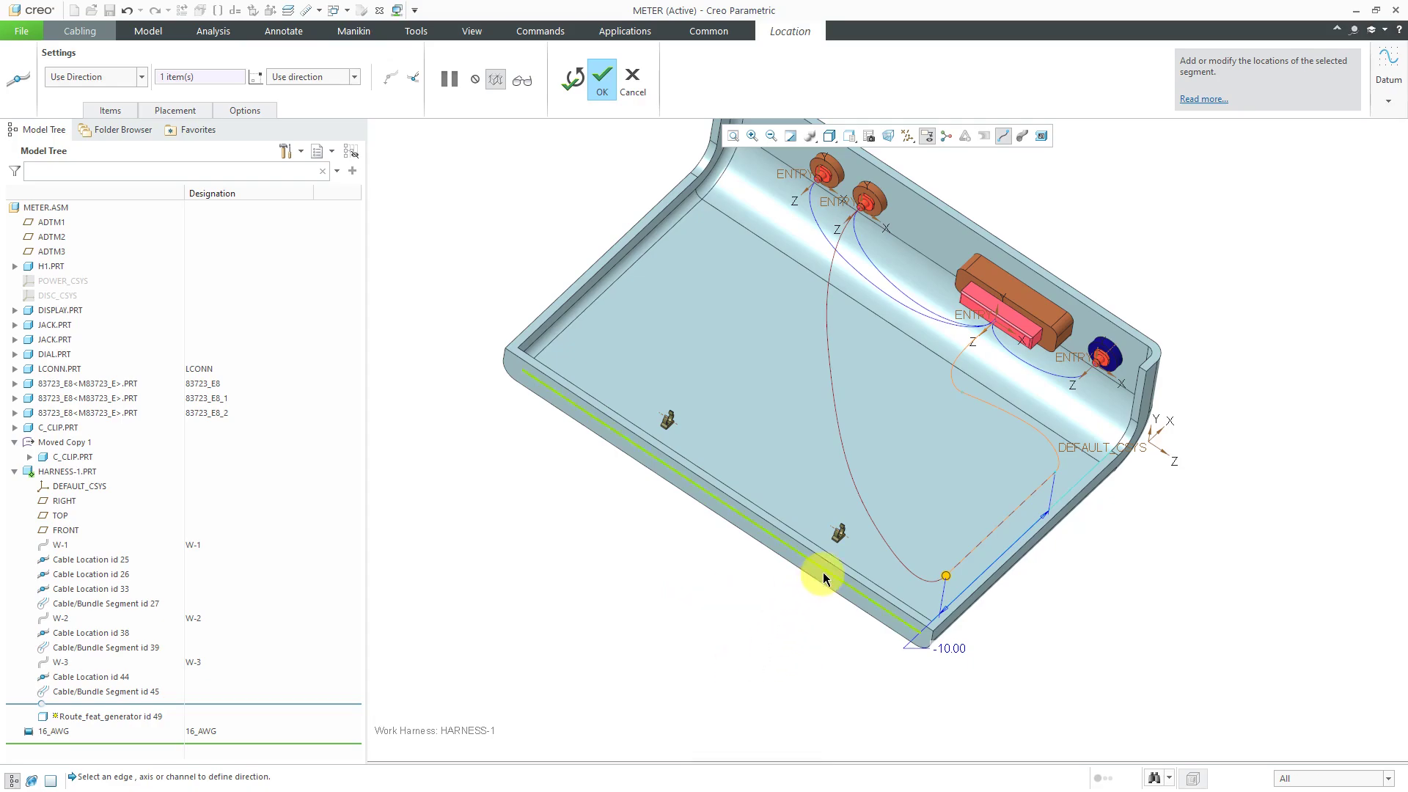
pyautogui.scroll(-3, 843, 550)
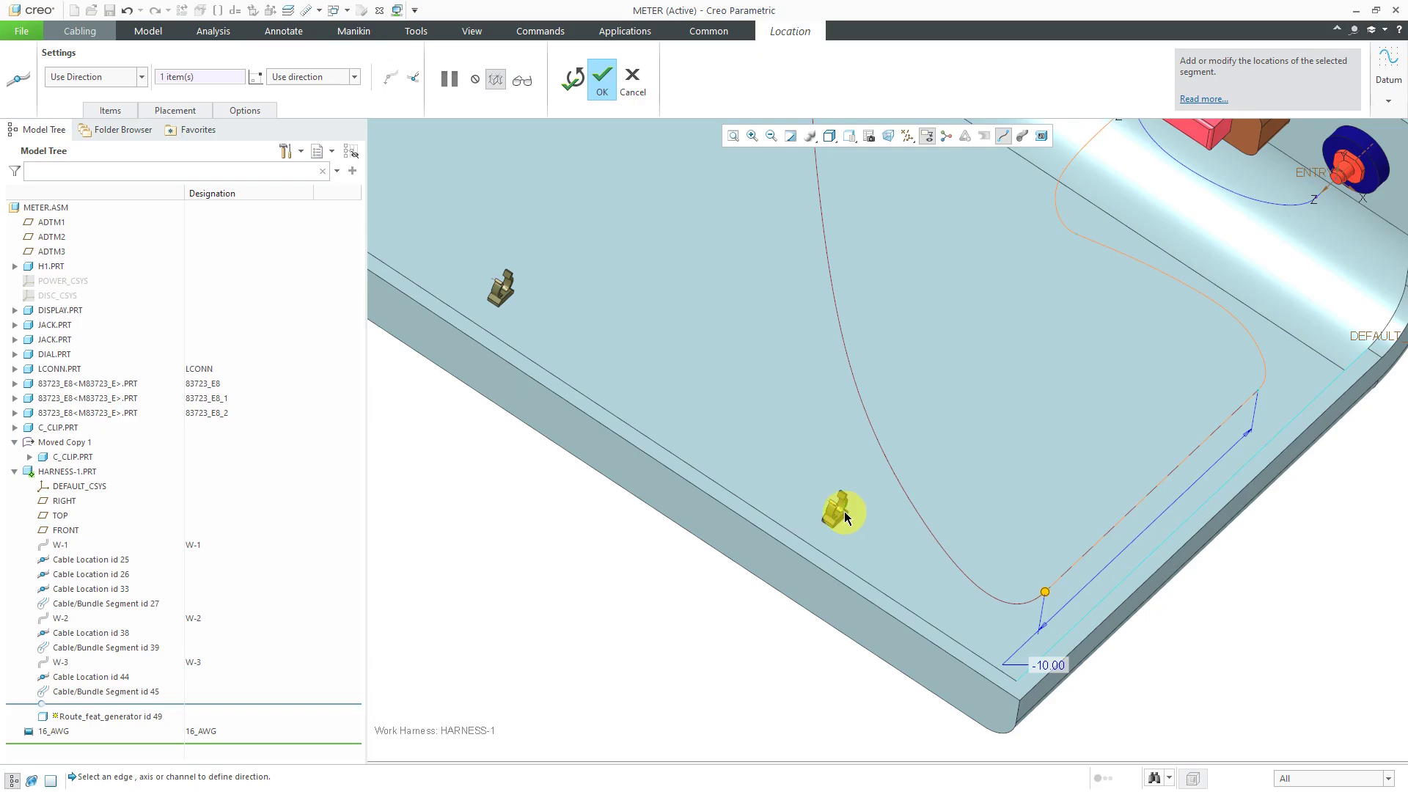
pyautogui.scroll(-3, 842, 521)
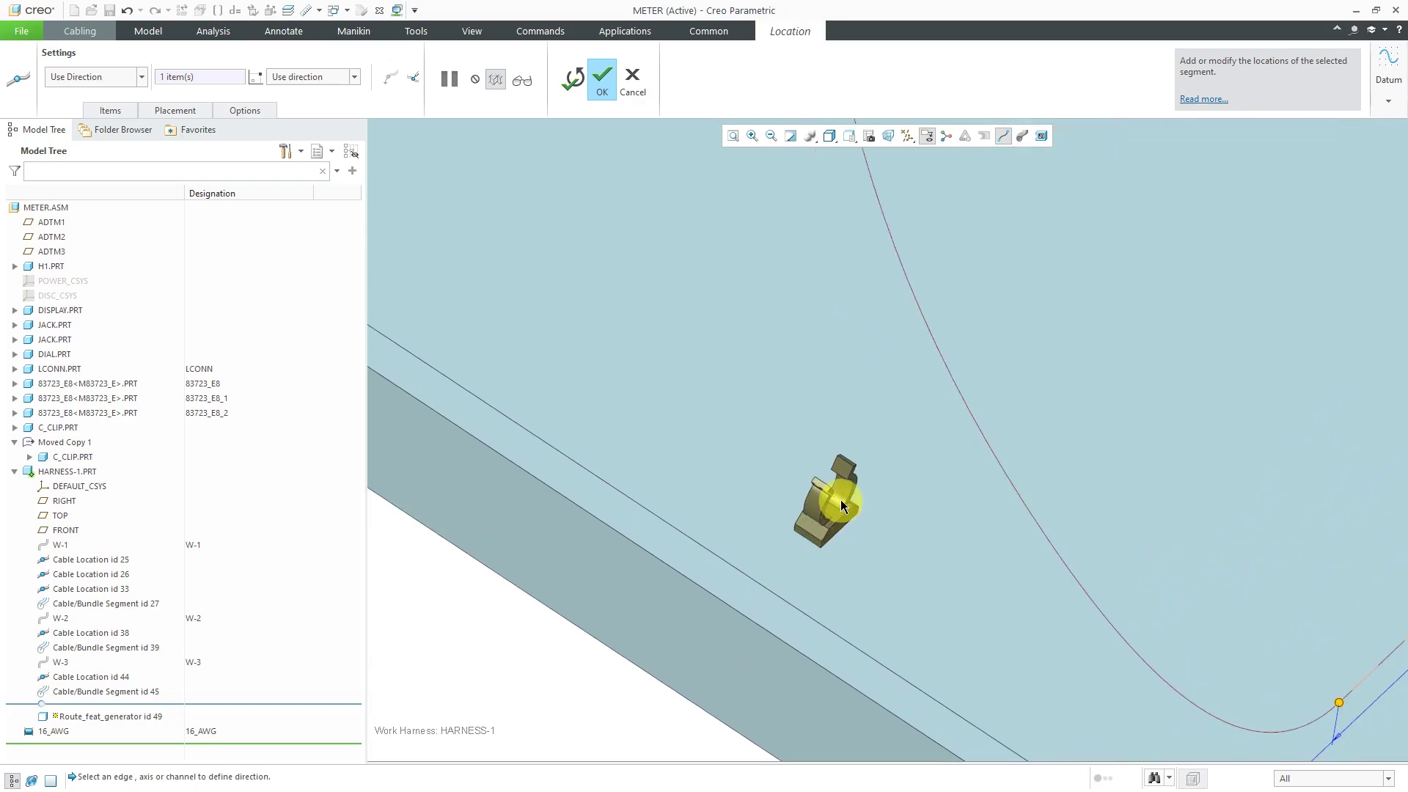
pyautogui.click(841, 505)
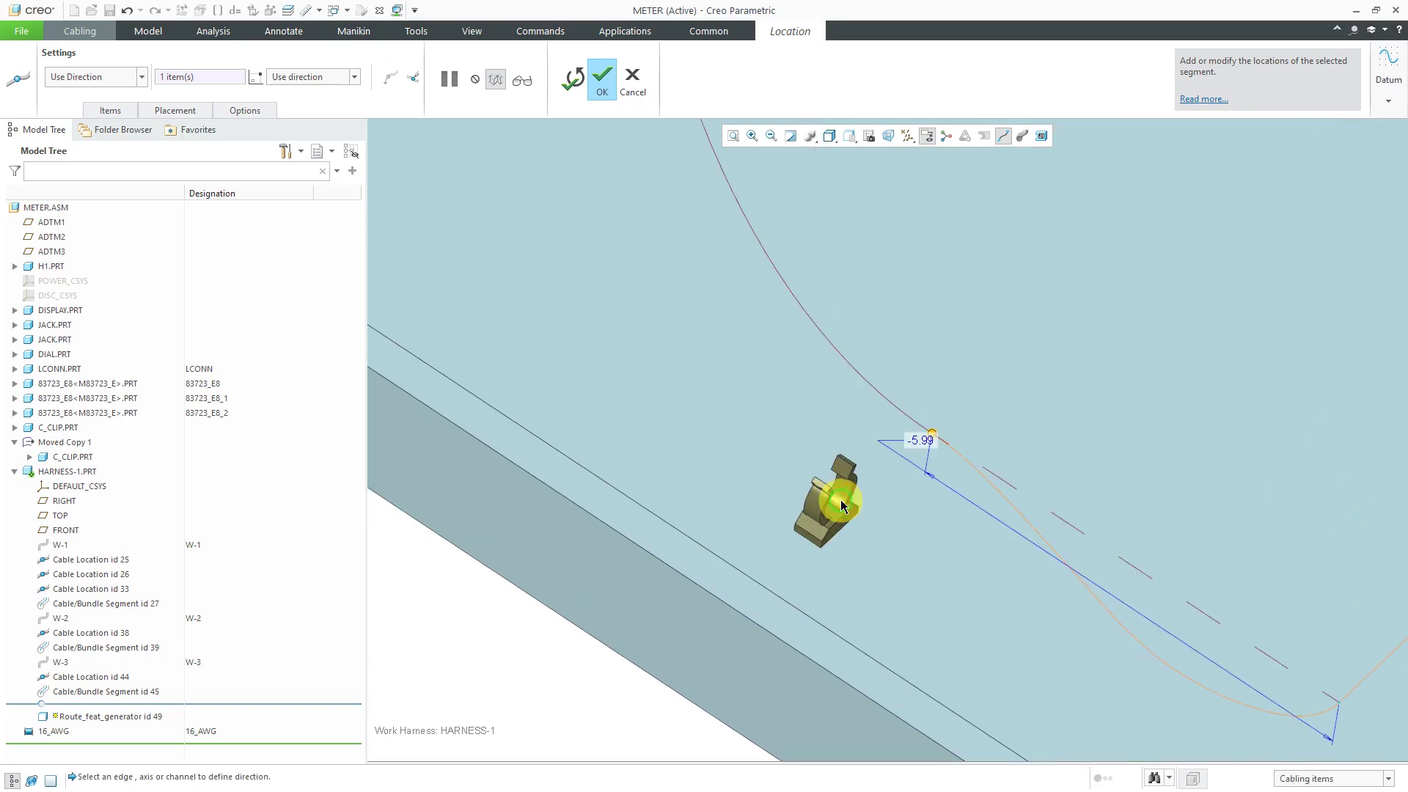
pyautogui.scroll(4, 852, 543)
pyautogui.moveTo(872, 548); pyautogui.dragTo(916, 587, button='middle')
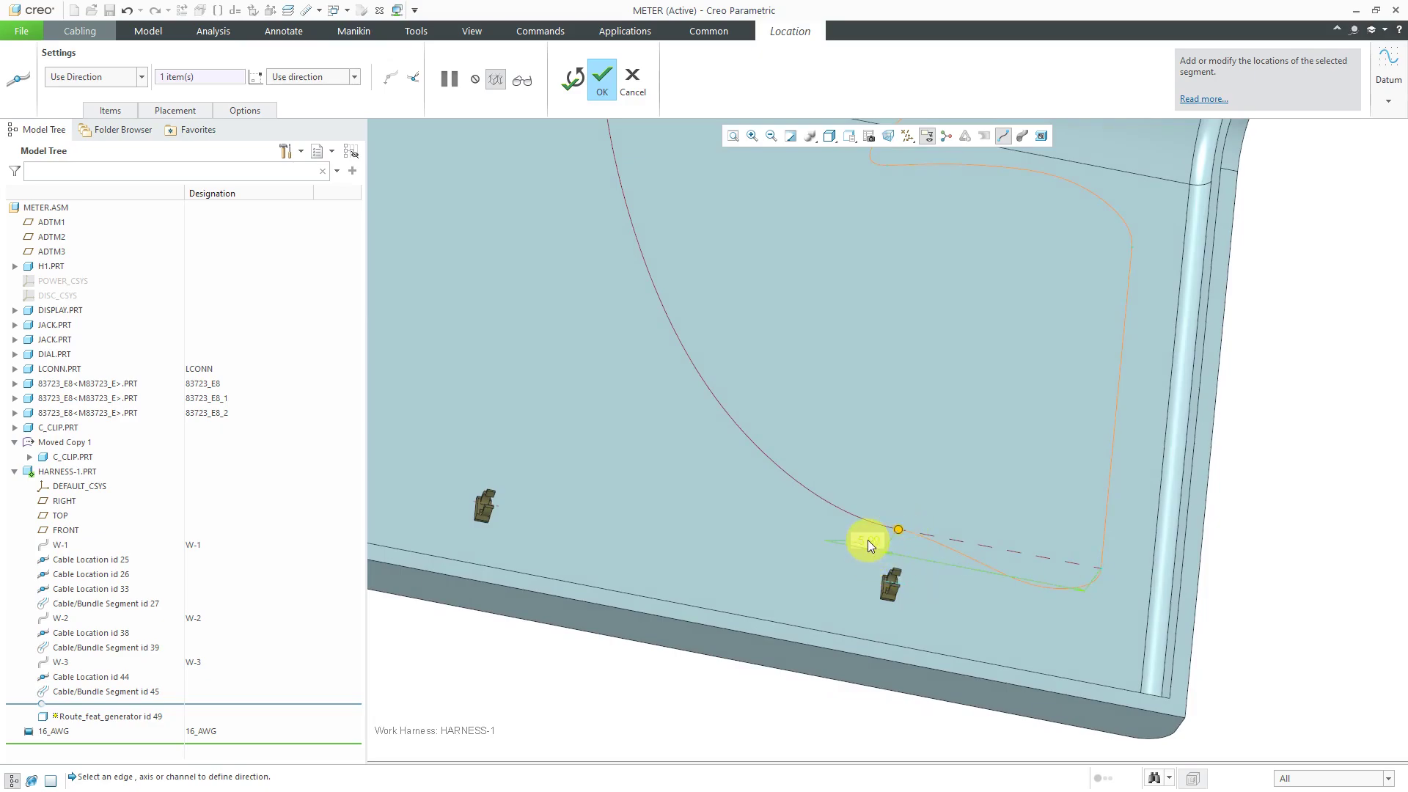
# Step: Switch the next location type to On and delete the misplaced last Use Direction location from W-2
pyautogui.rightClick(654, 668)
pyautogui.moveTo(695, 559)
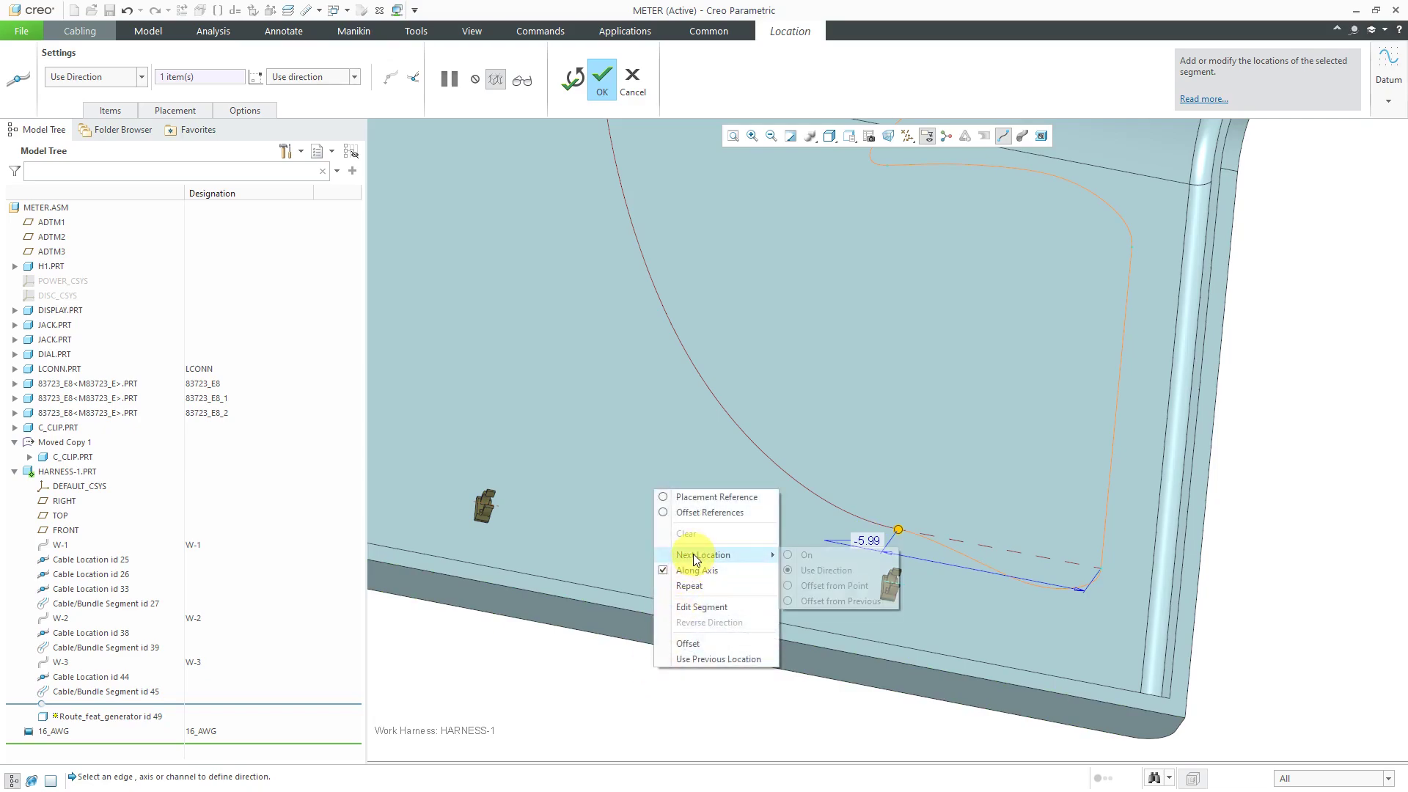
pyautogui.click(807, 556)
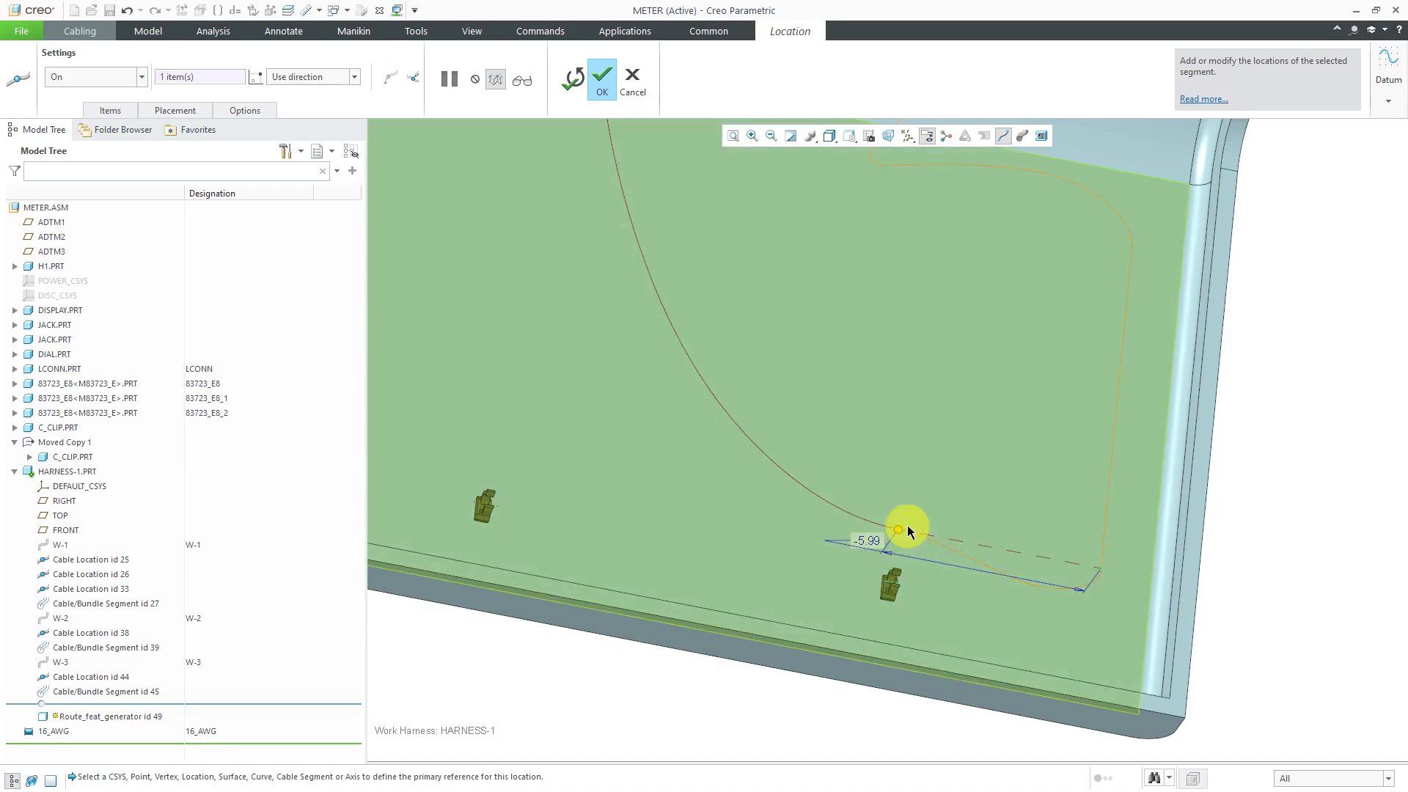
pyautogui.click(115, 108)
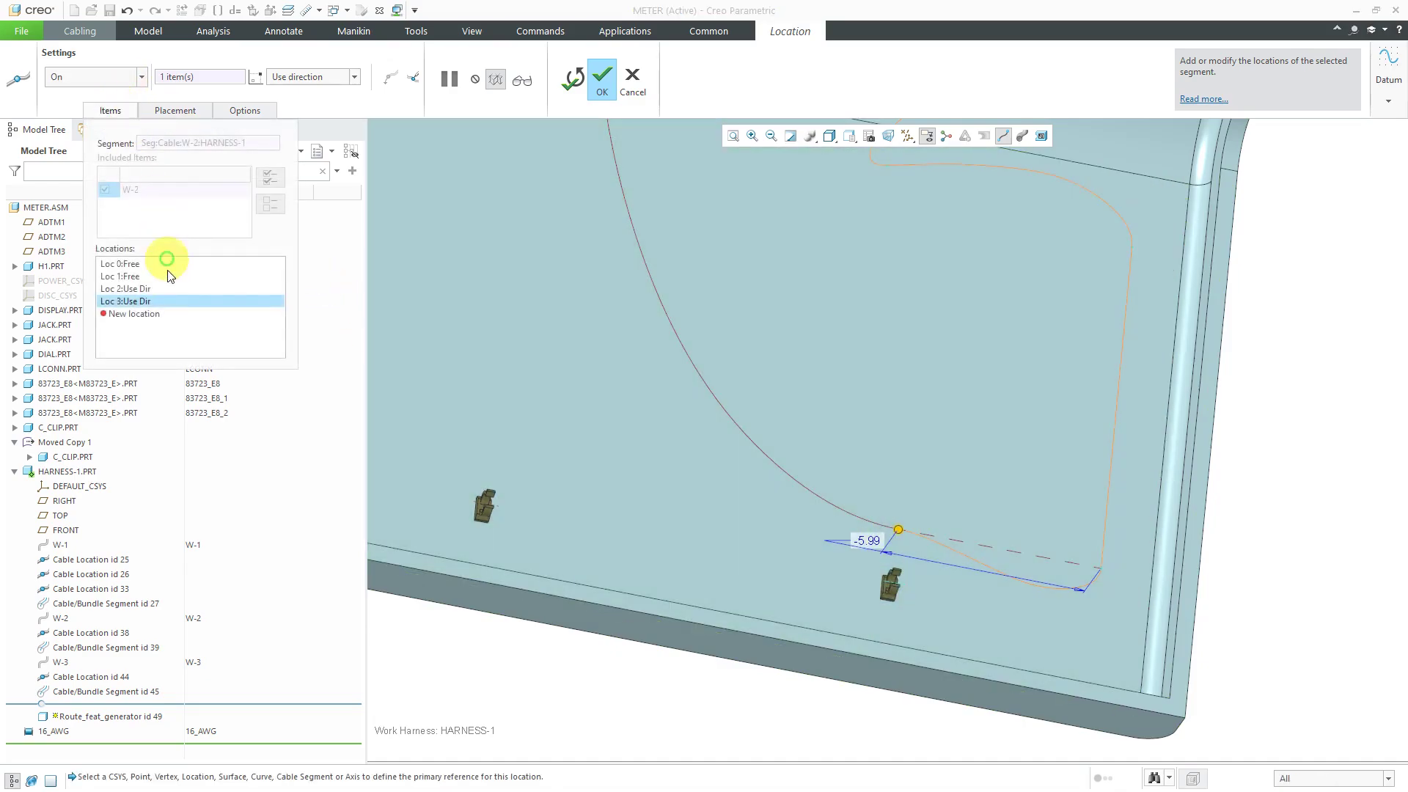
pyautogui.rightClick(144, 303)
pyautogui.click(190, 327)
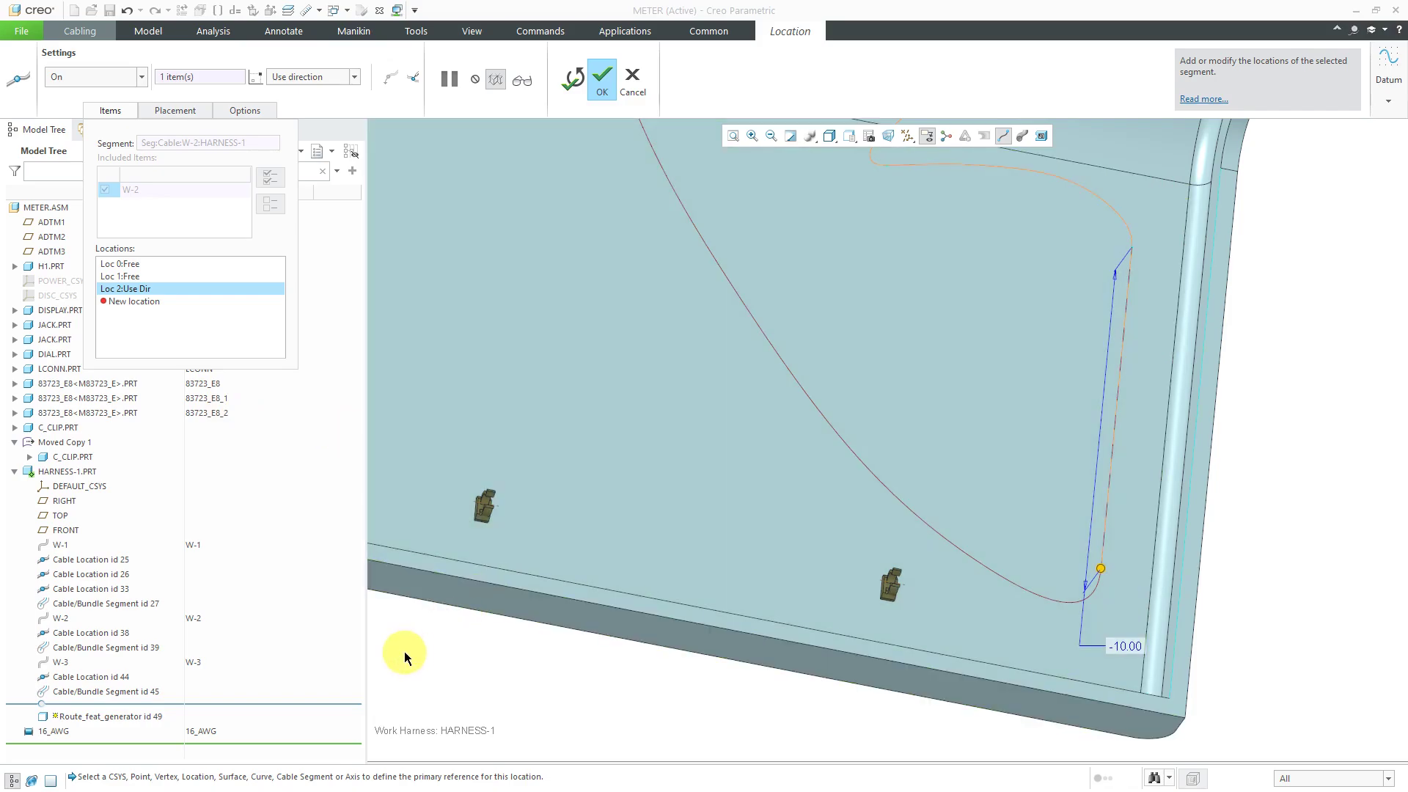
# Step: Route W-2 through the clip nearer the dial side by placing locations on the clip's axis
pyautogui.rightClick(504, 645)
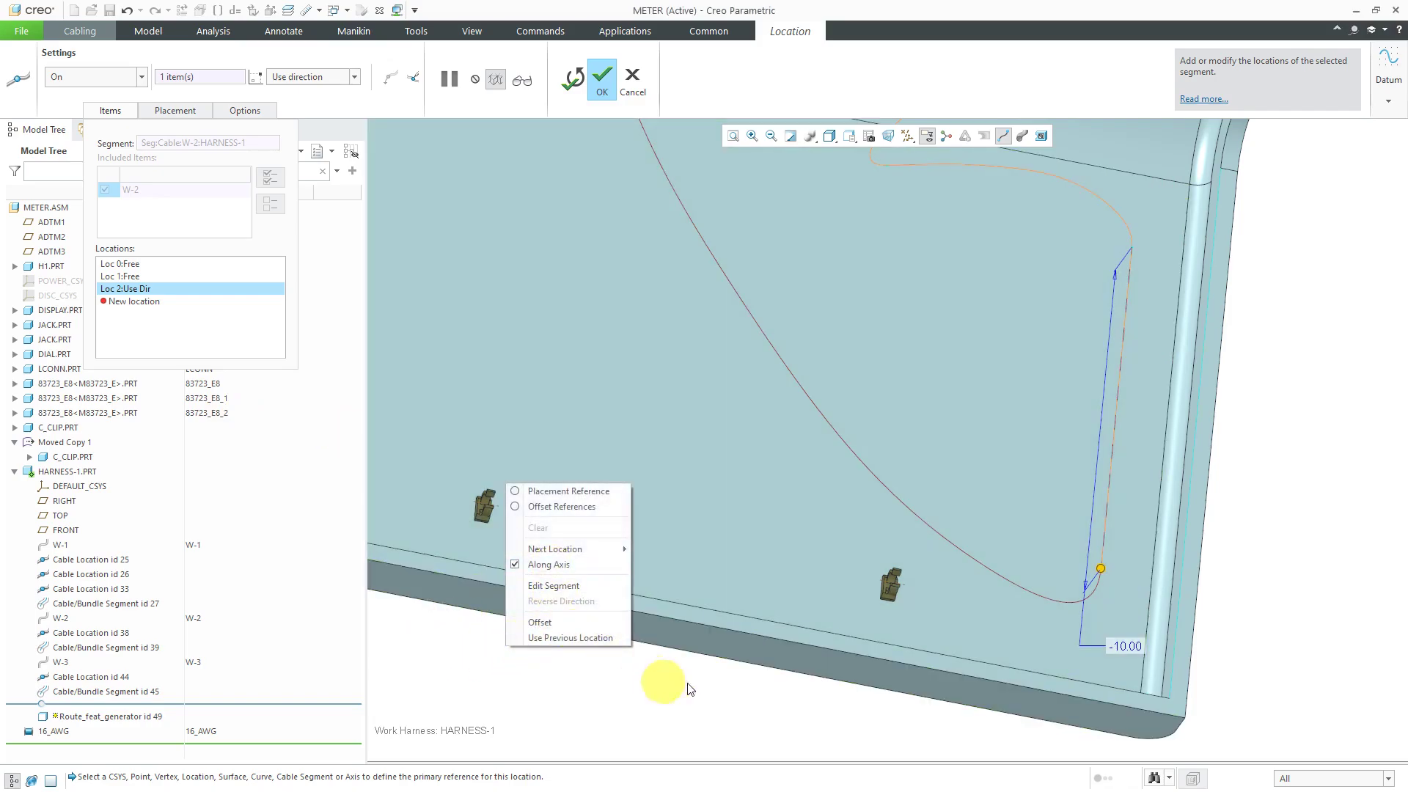
pyautogui.click(664, 678)
pyautogui.scroll(-2, 910, 577)
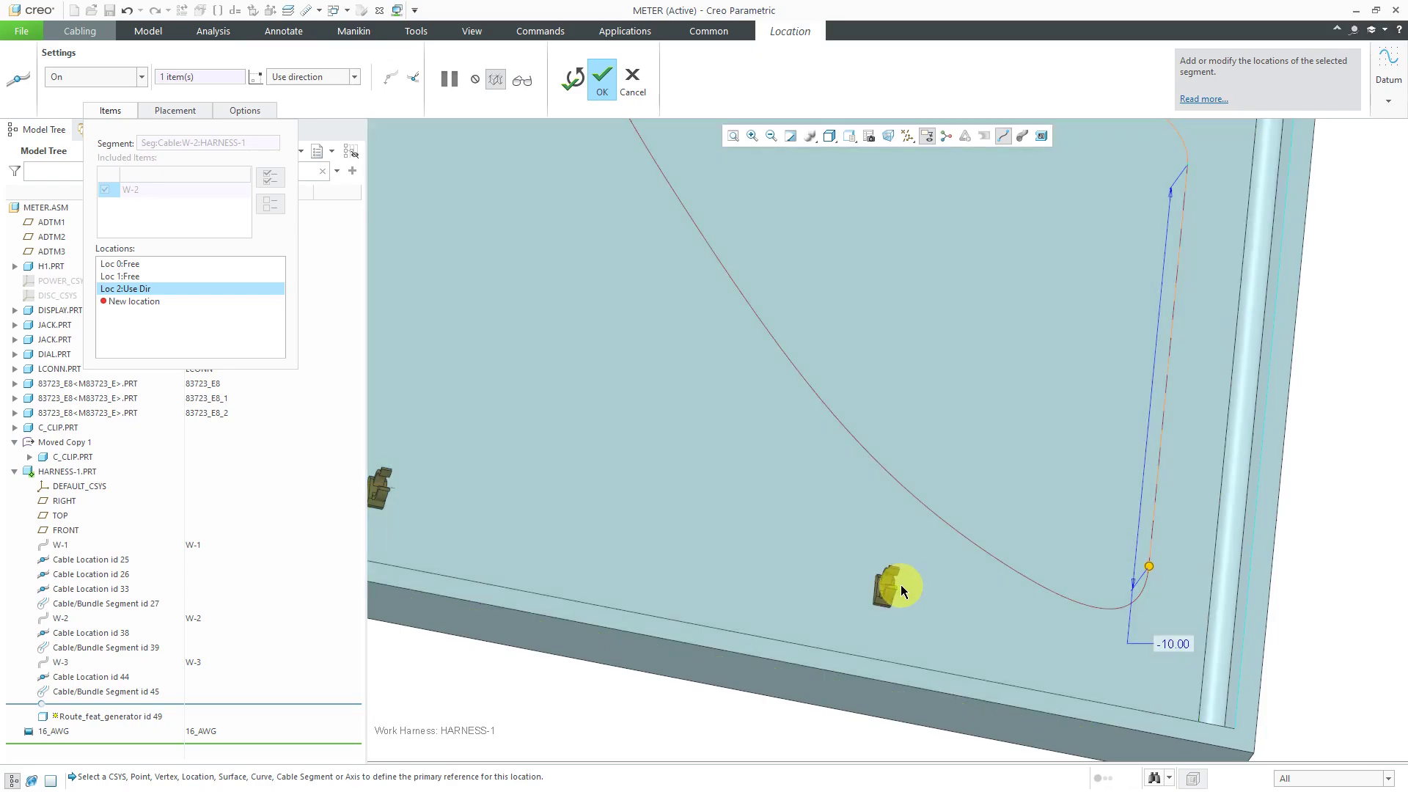
pyautogui.scroll(-3, 901, 584)
pyautogui.click(869, 579)
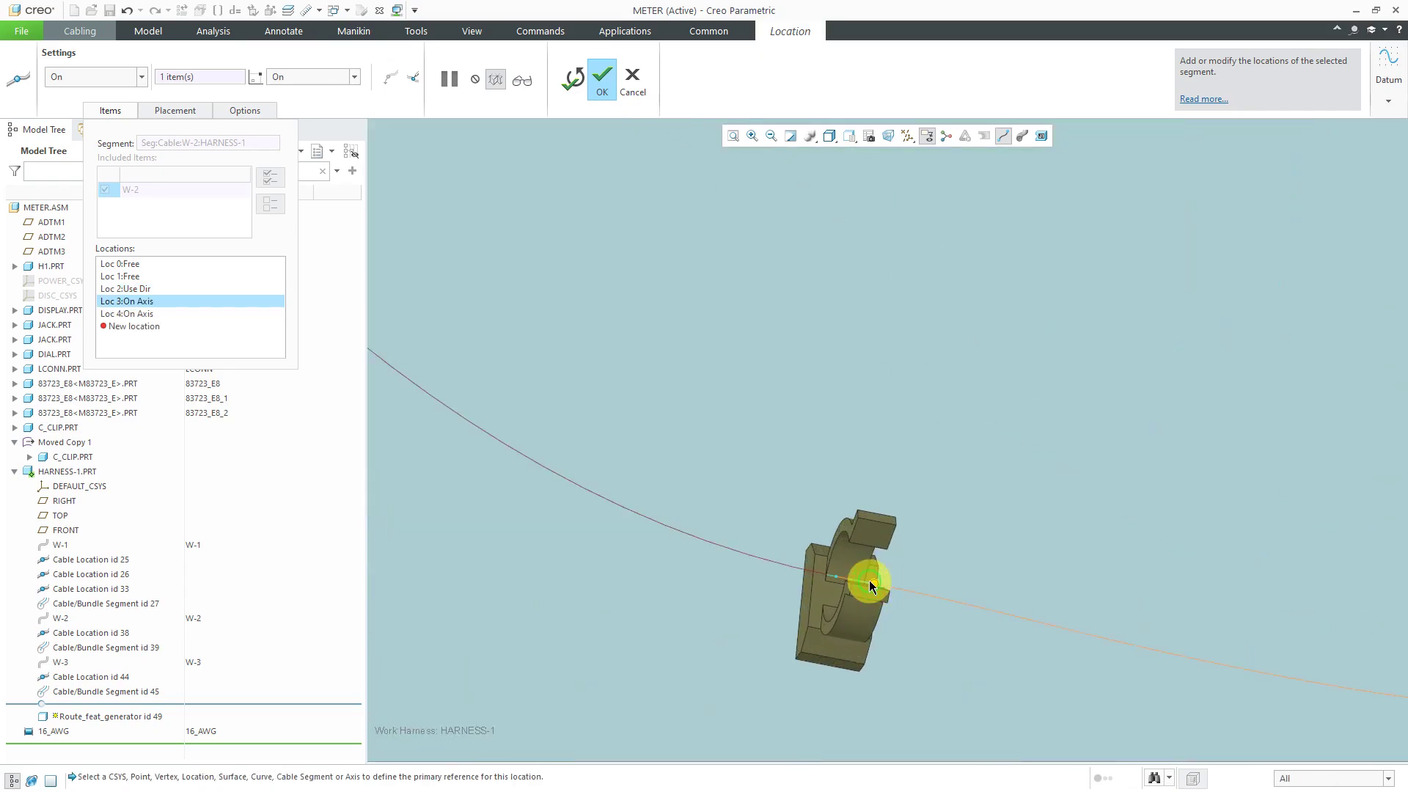
pyautogui.scroll(3, 871, 586)
pyautogui.scroll(2, 838, 388)
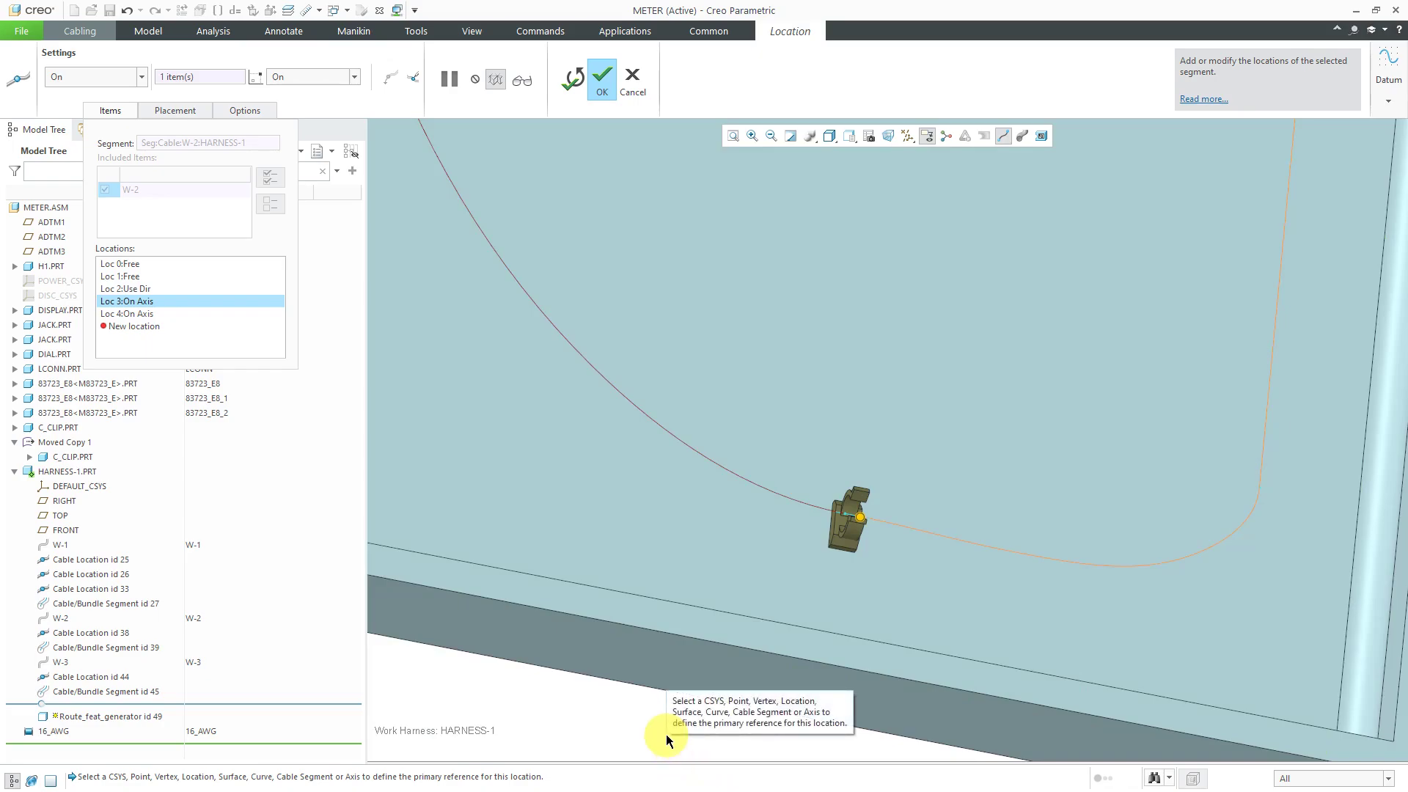
pyautogui.scroll(1, 666, 739)
pyautogui.scroll(2, 847, 574)
pyautogui.moveTo(847, 574); pyautogui.dragTo(810, 579, button='middle')
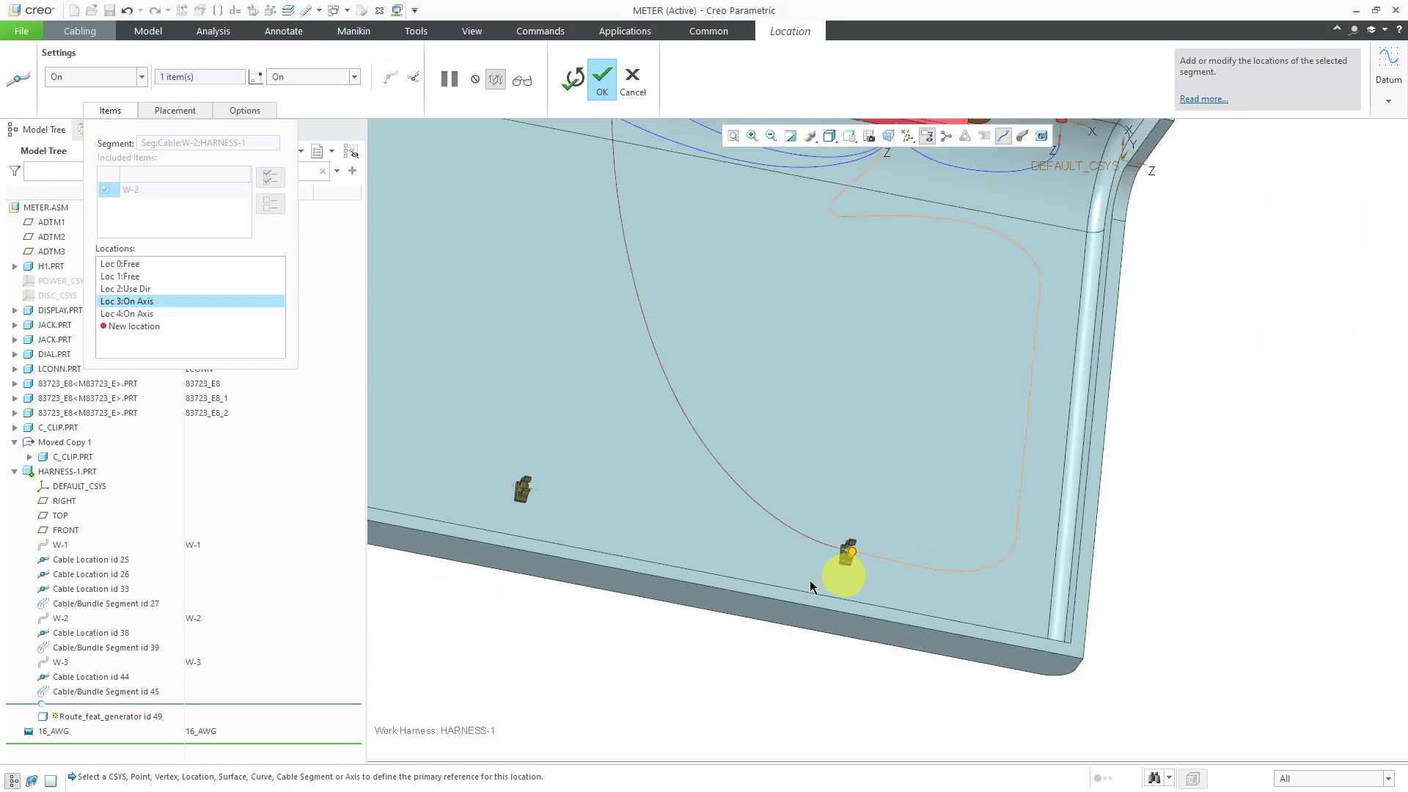
# Step: Route W-2 through the second clip by placing locations on its axis
pyautogui.rightClick(567, 663)
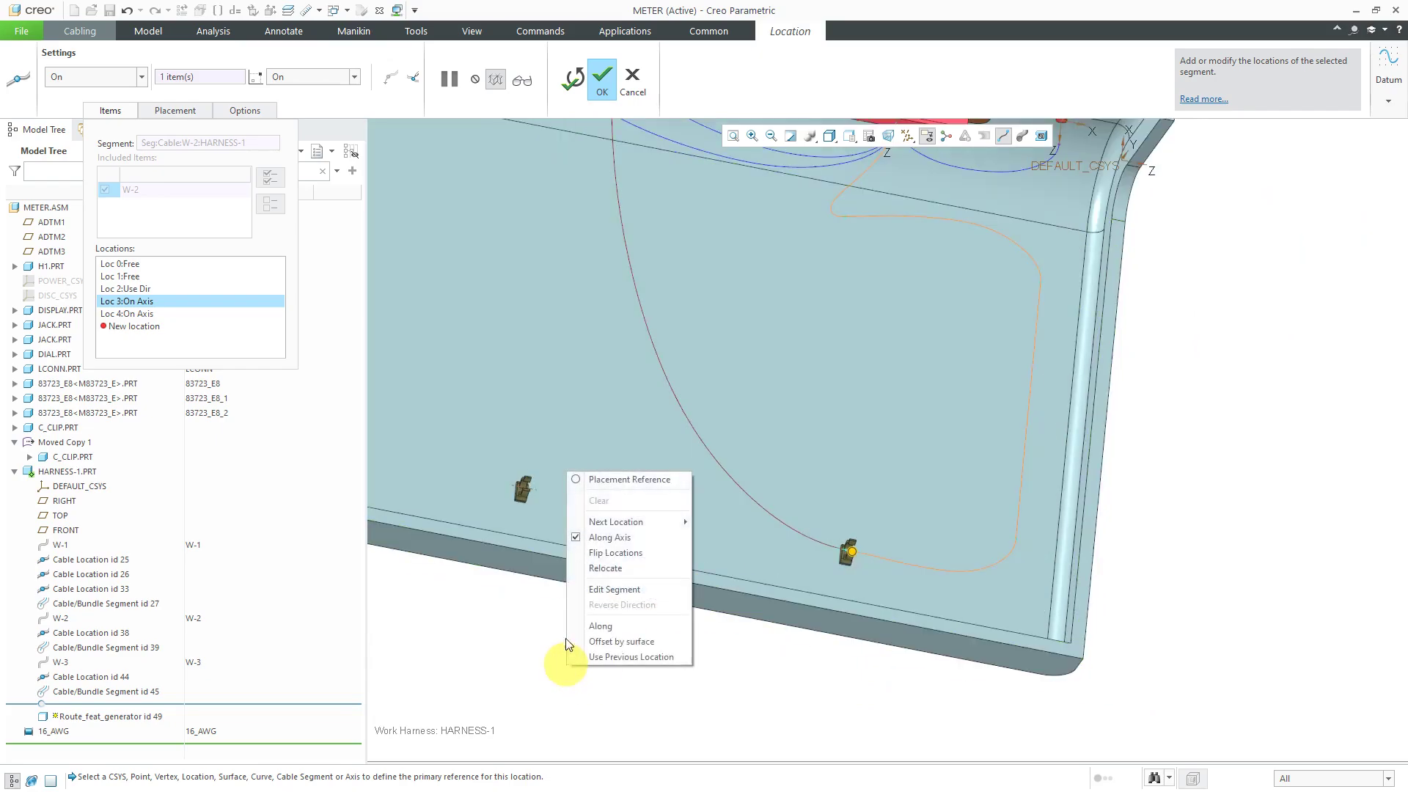
pyautogui.click(493, 622)
pyautogui.scroll(-4, 517, 485)
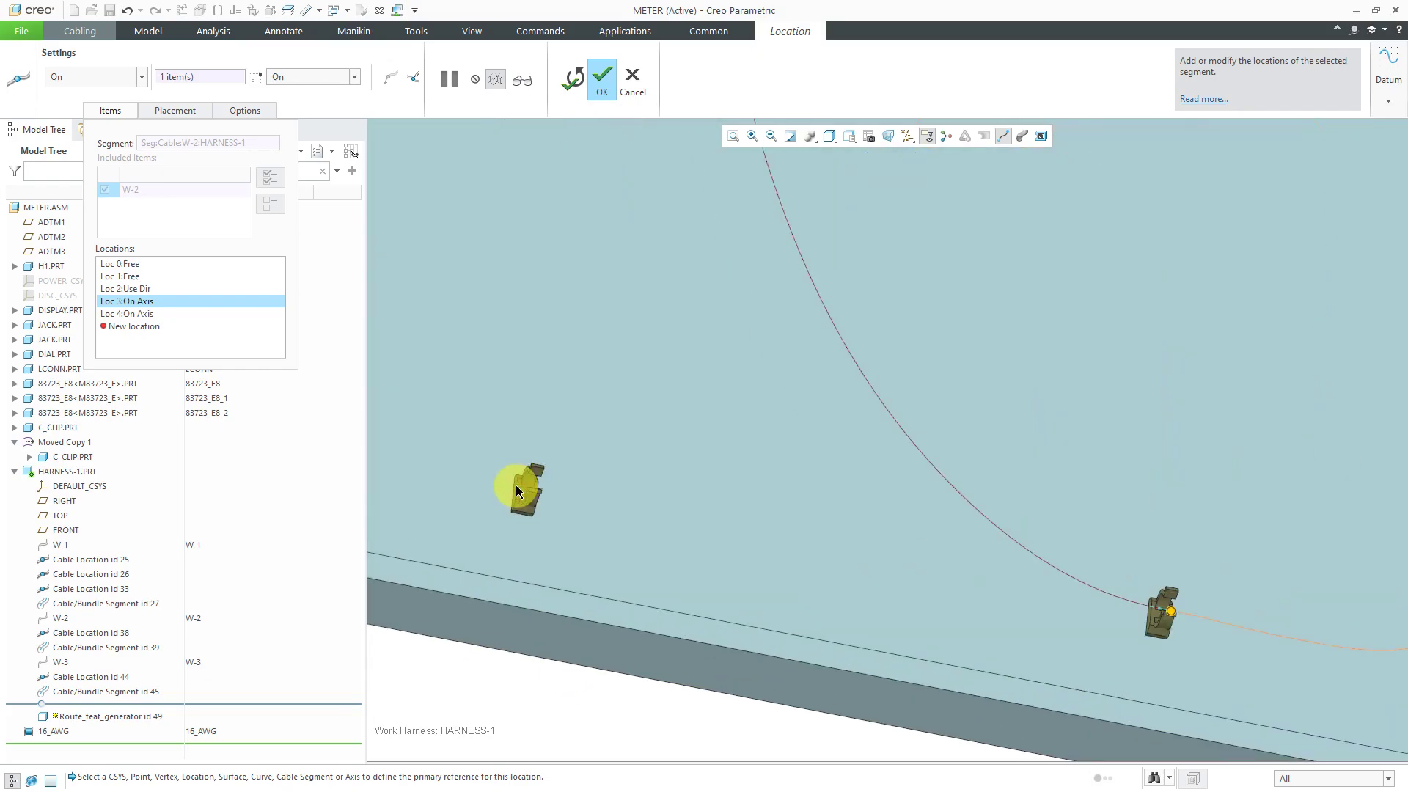
pyautogui.scroll(-3, 531, 477)
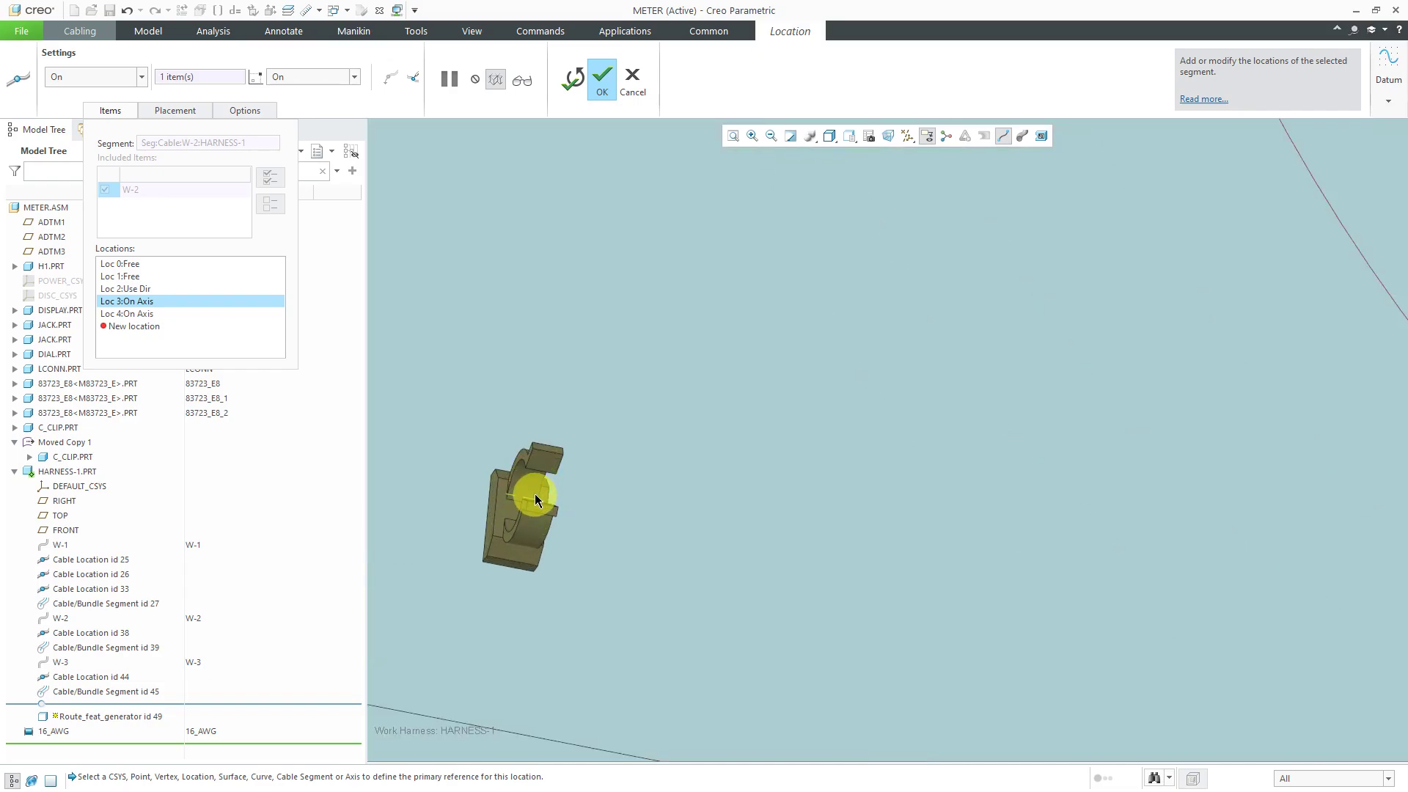
pyautogui.click(534, 494)
pyautogui.scroll(6, 667, 574)
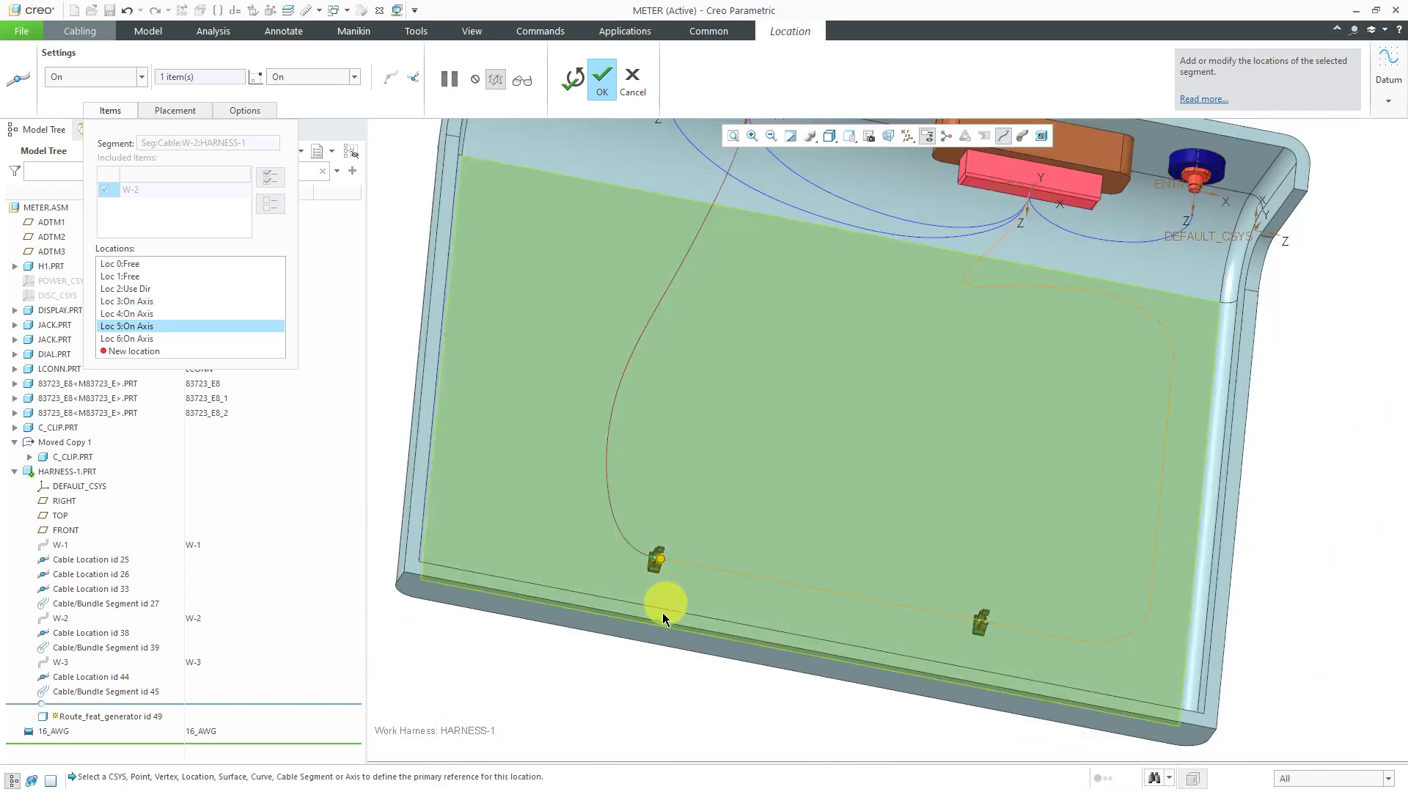
pyautogui.moveTo(662, 613); pyautogui.dragTo(582, 622, button='middle')
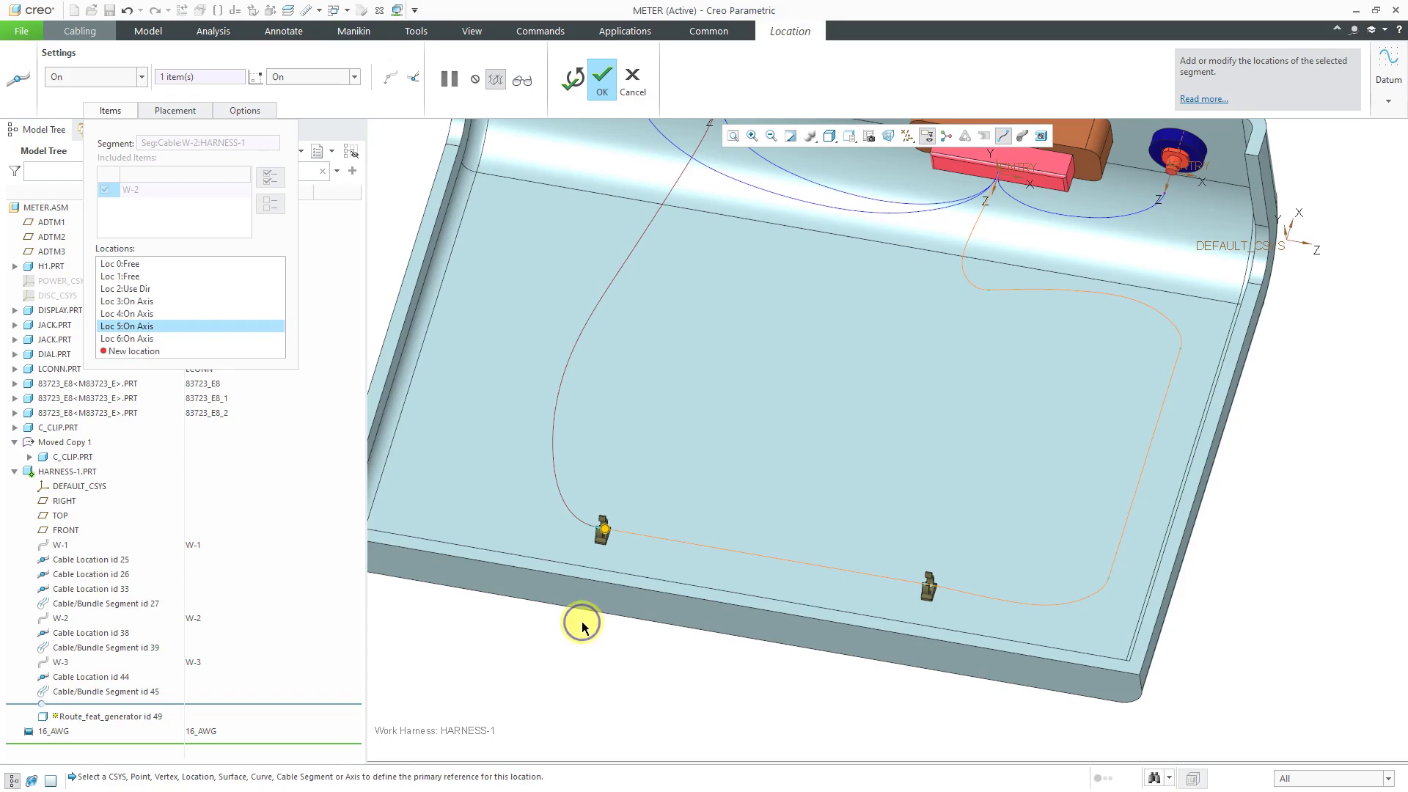
# Step: Turn off Along Axis and place an On location on the housing floor near the front corner beyond the second clip
pyautogui.rightClick(582, 622)
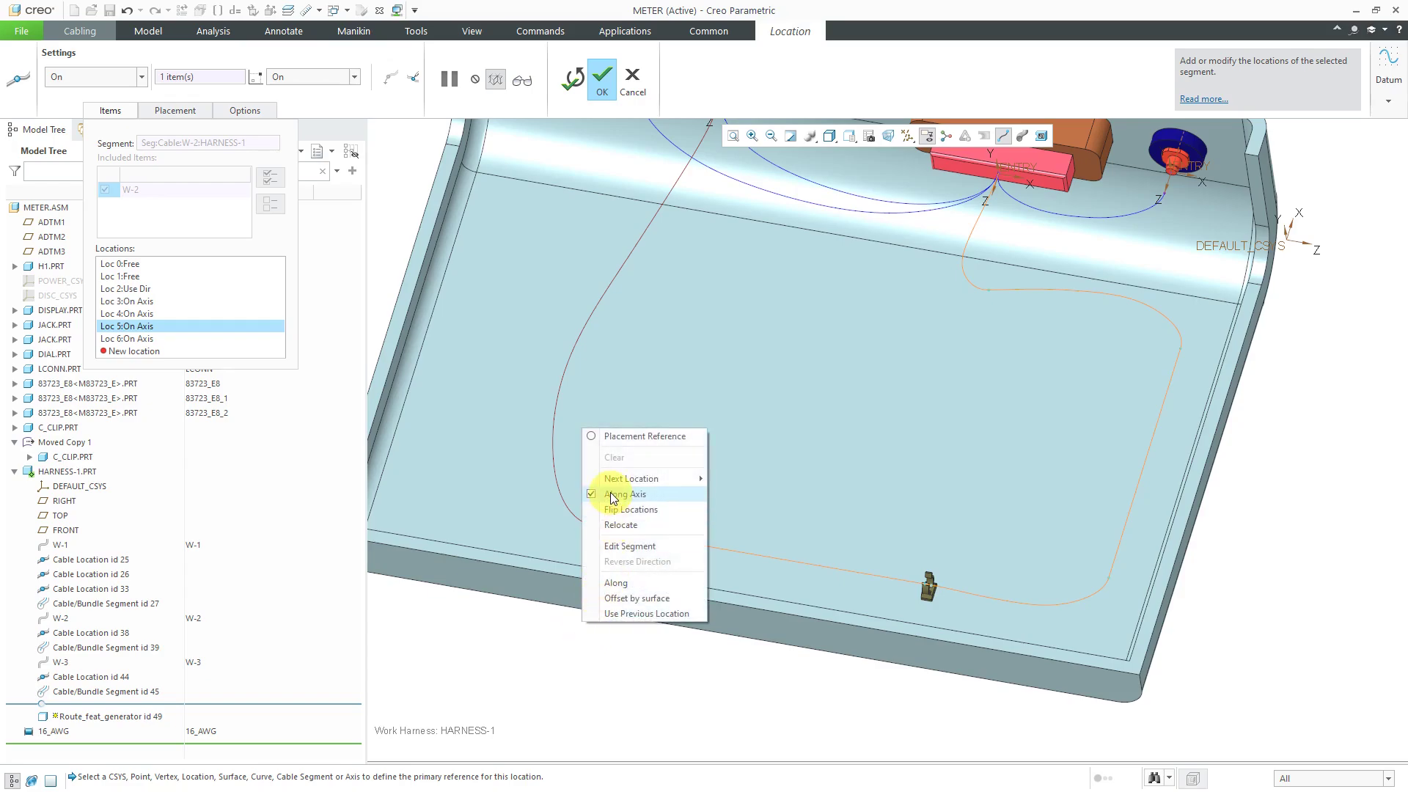
pyautogui.click(613, 494)
pyautogui.rightClick(605, 640)
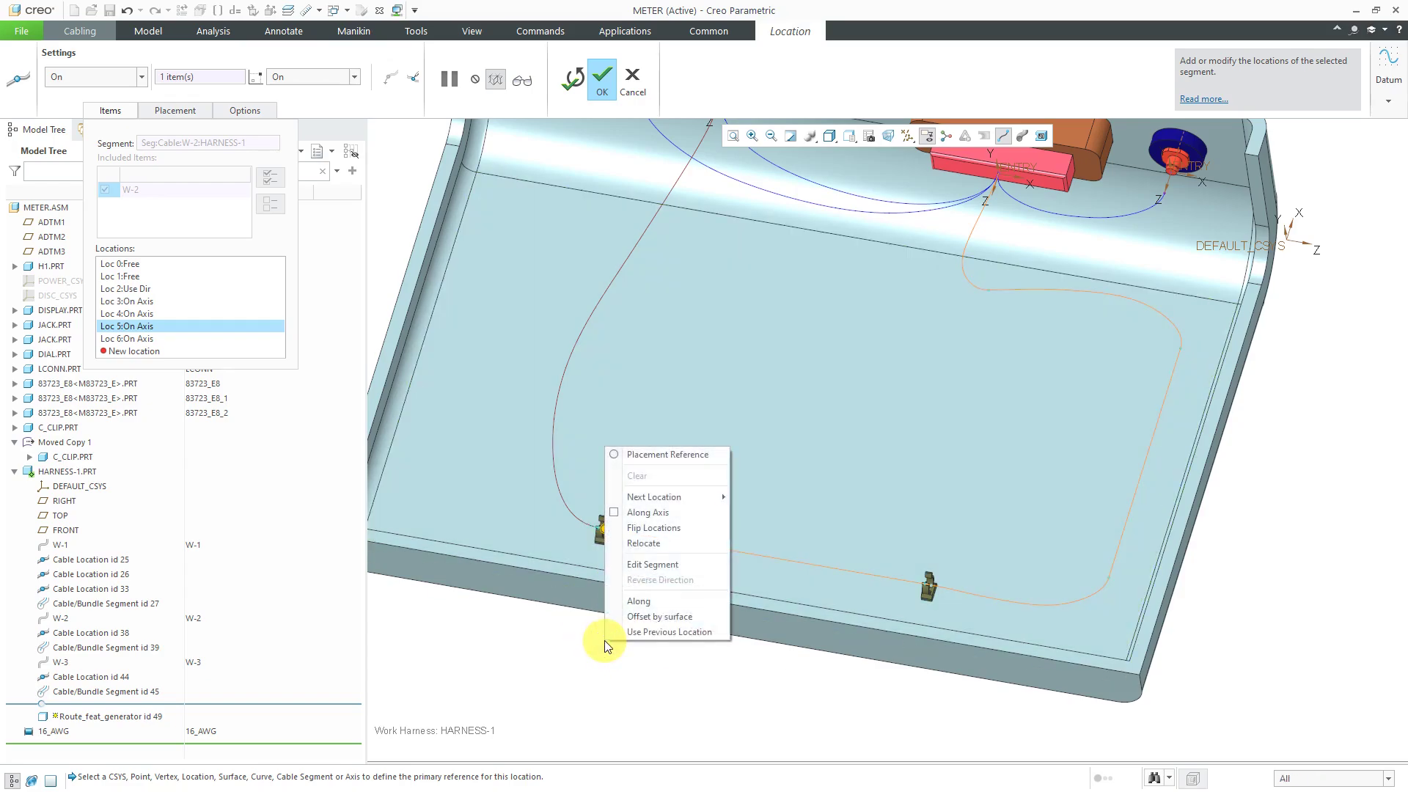
pyautogui.moveTo(662, 500)
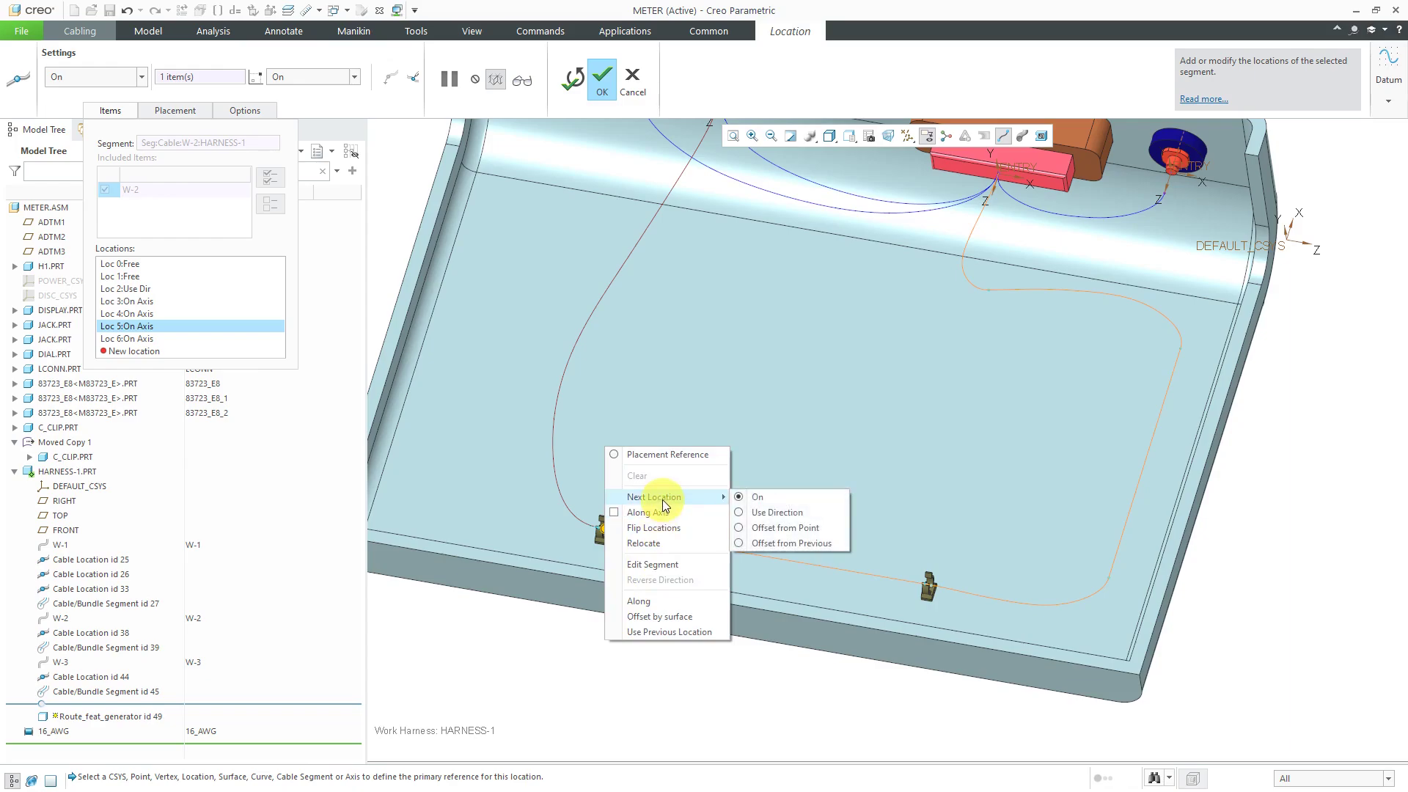
pyautogui.click(682, 654)
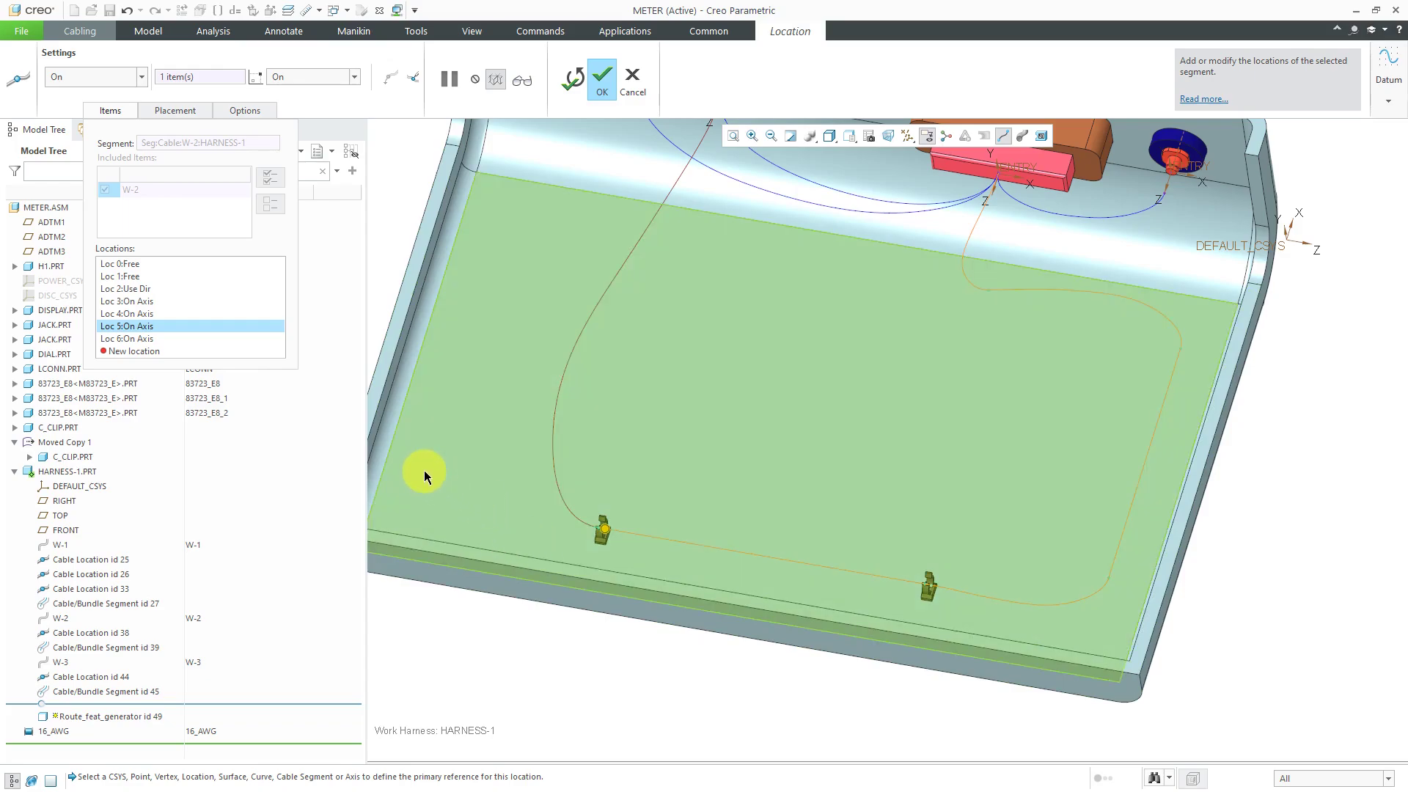
pyautogui.click(424, 469)
pyautogui.scroll(1, 564, 662)
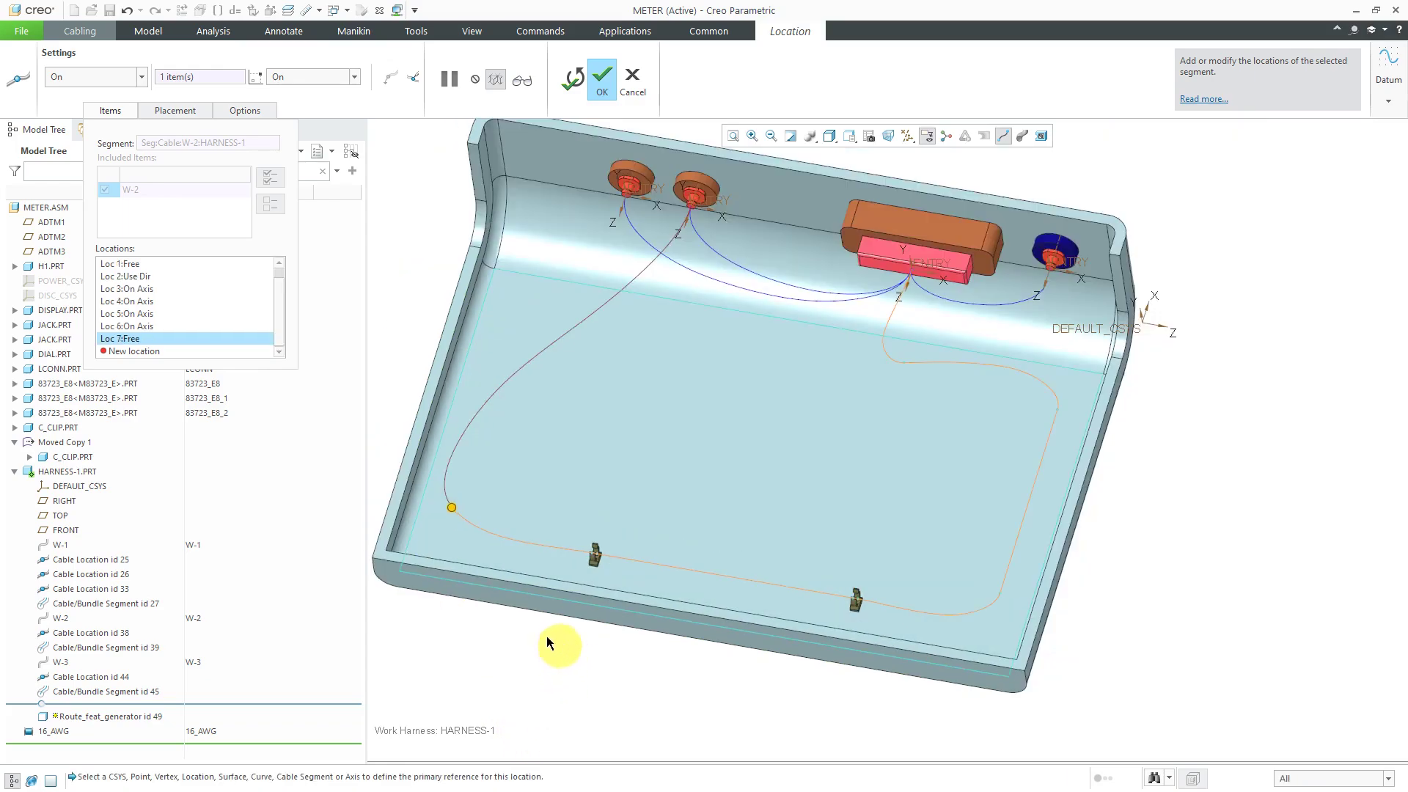
# Step: Add a Use Direction location along the housing's side edge on the jack side, extending W-2 about 11.81 toward the jacks
pyautogui.rightClick(407, 277)
pyautogui.moveTo(477, 325)
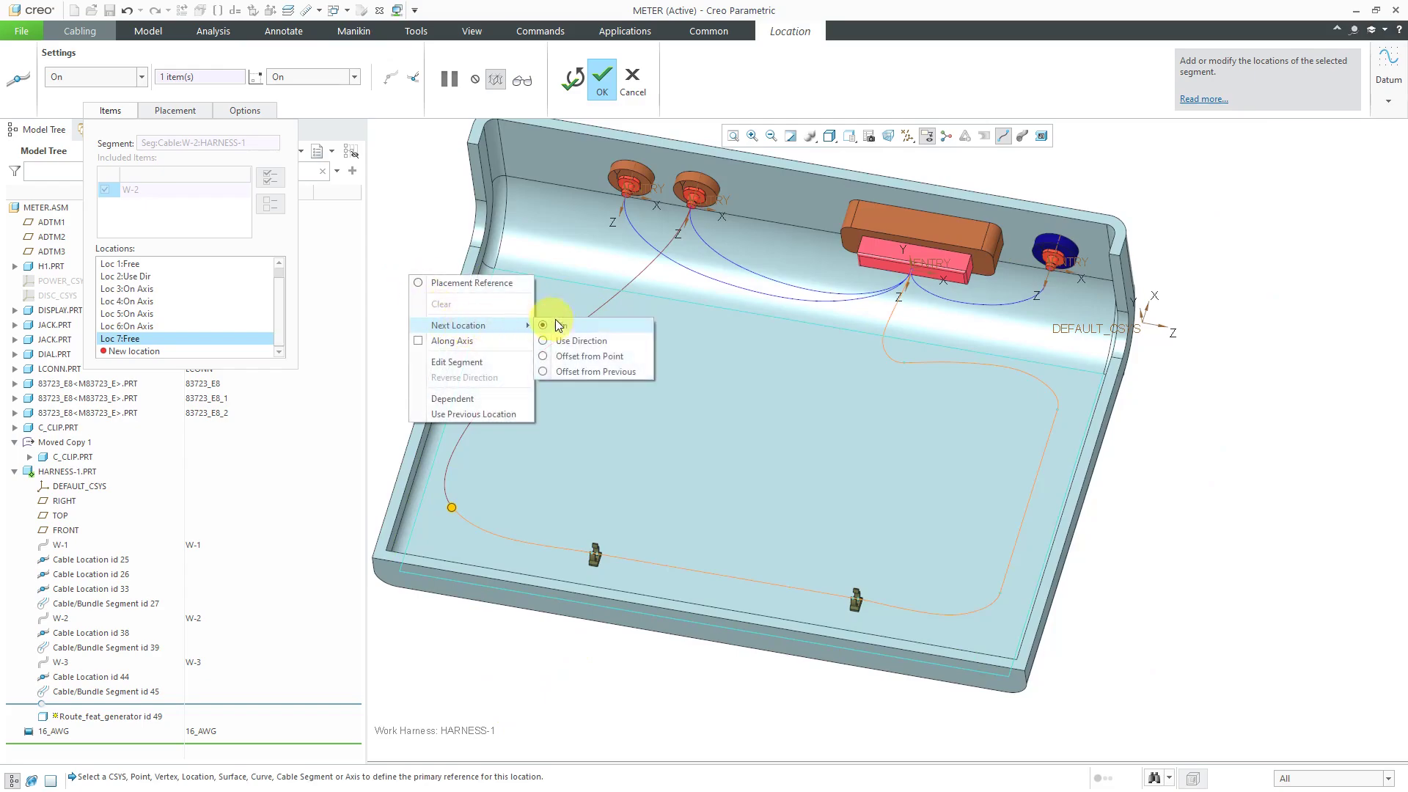
pyautogui.click(579, 342)
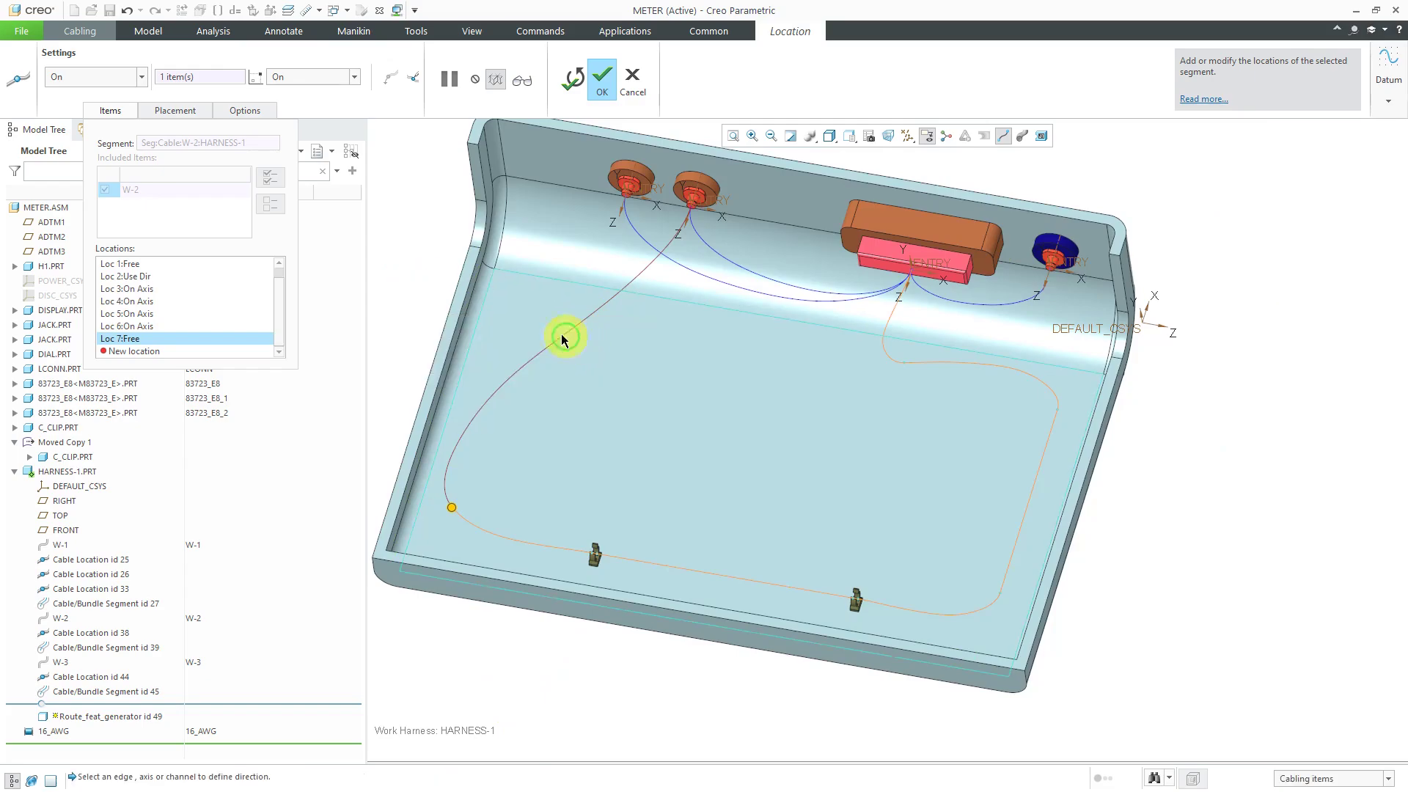
pyautogui.click(478, 315)
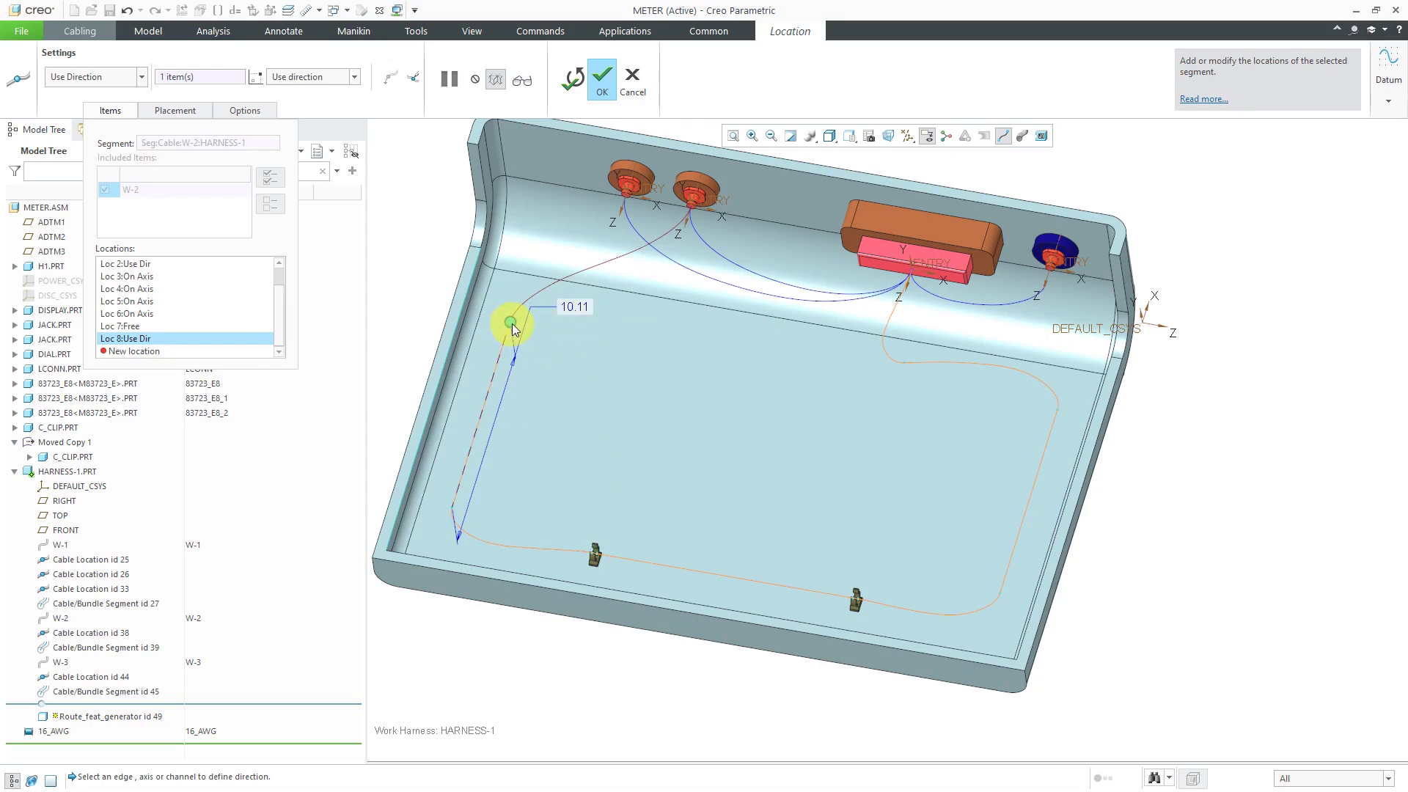
pyautogui.moveTo(509, 323); pyautogui.dragTo(519, 289)
pyautogui.moveTo(650, 438); pyautogui.dragTo(628, 409, button='middle')
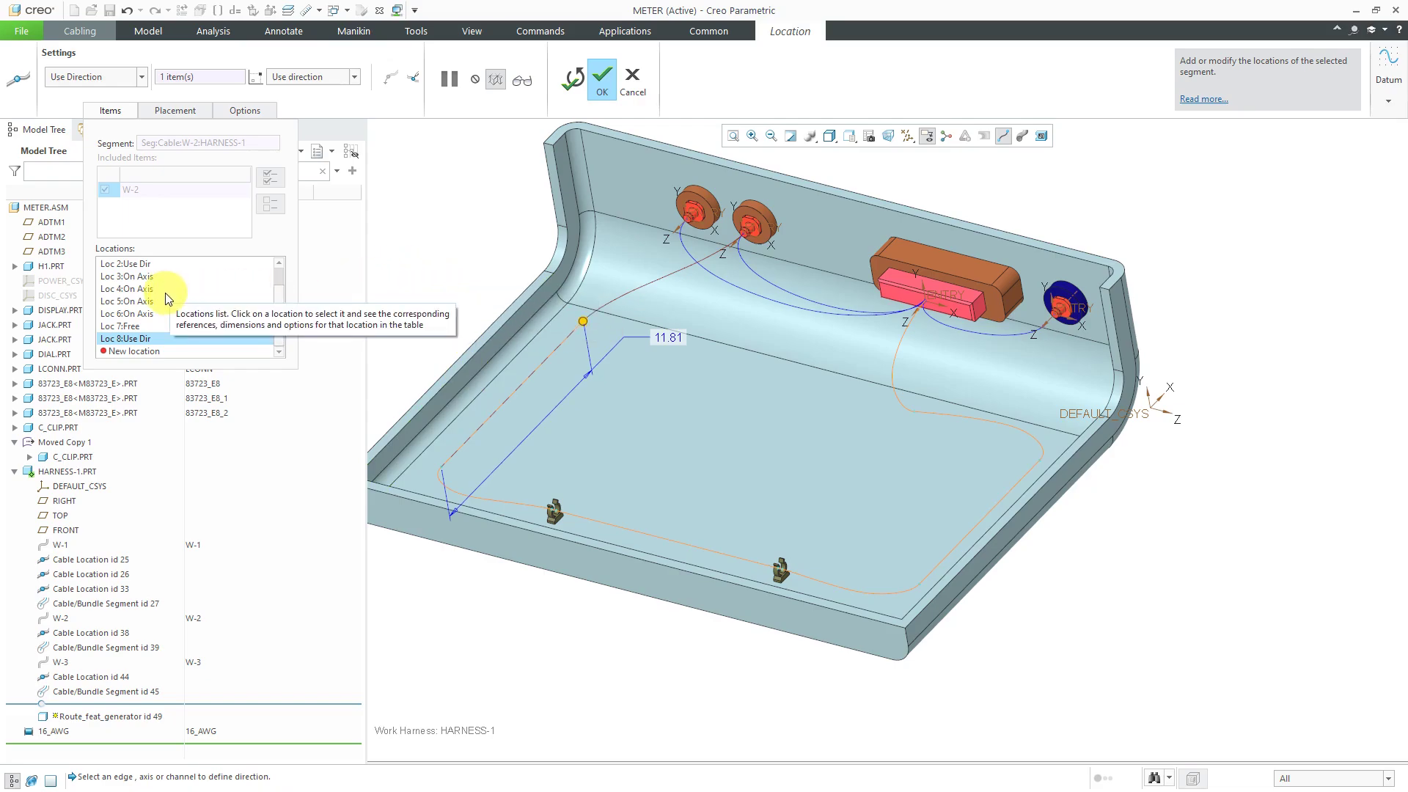
# Step: Select W-2's free location Loc 7 on the housing floor and accept the cable's set of locations
pyautogui.click(135, 327)
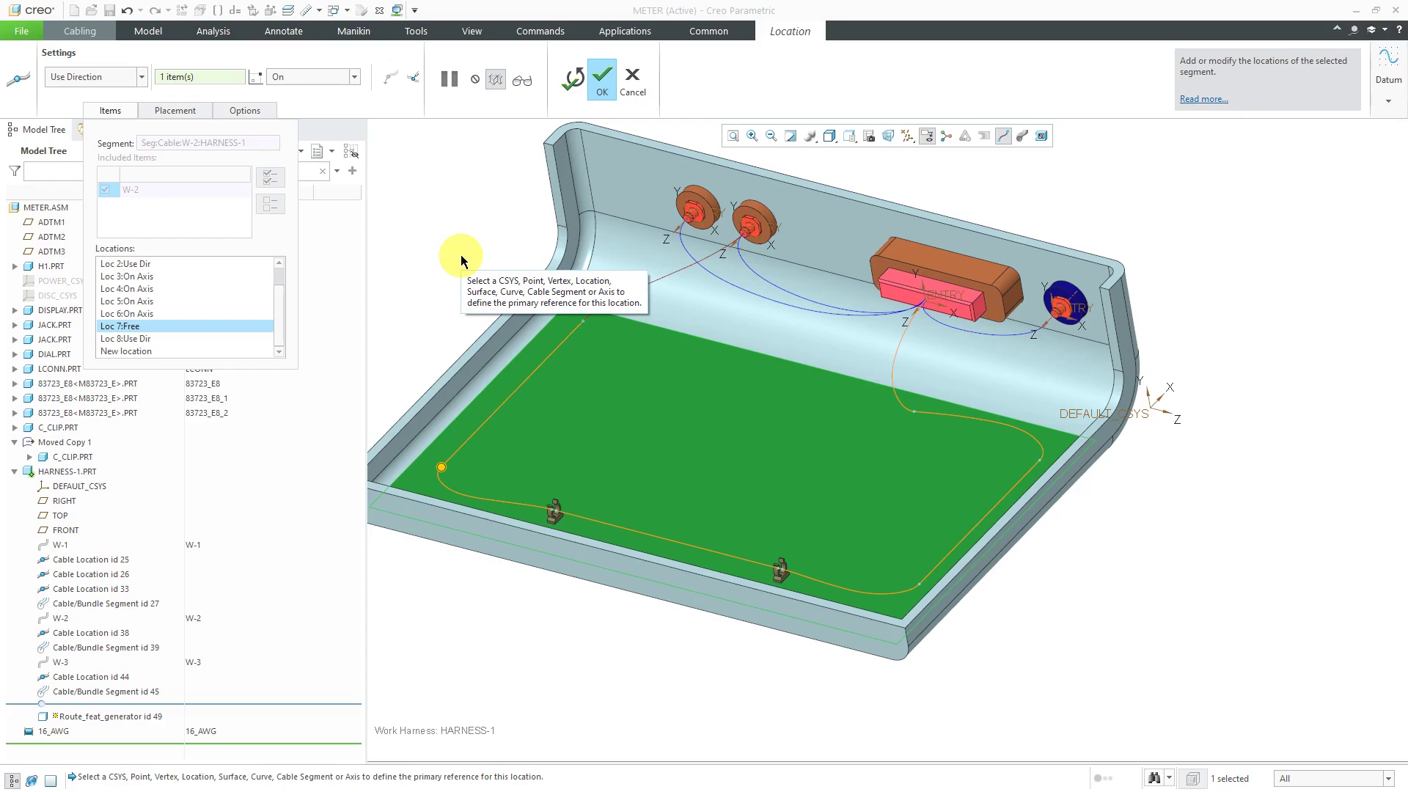
pyautogui.click(609, 87)
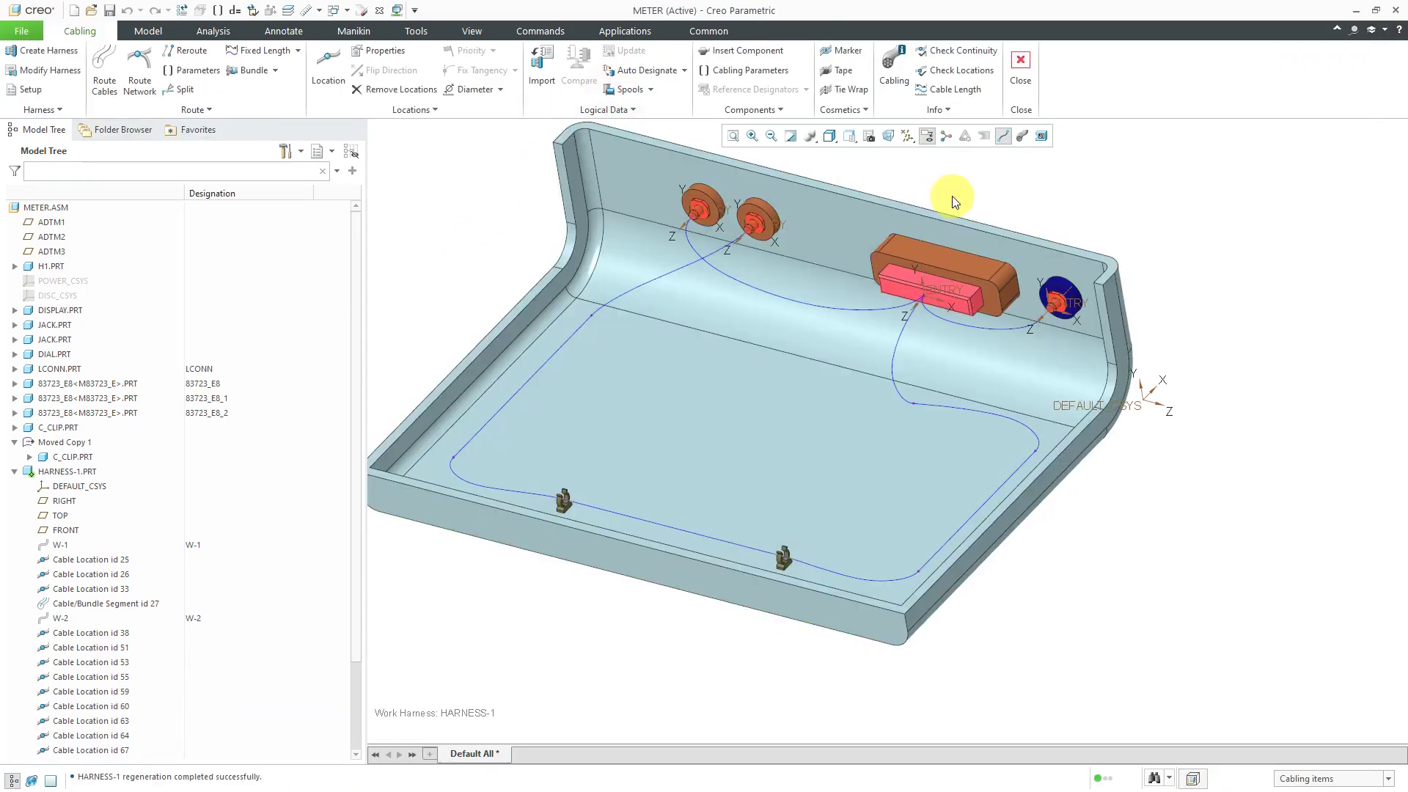
# Step: Redefine W-2's location at the rear corner on the dial side, moving it slightly along the floor toward the housing's front wall
pyautogui.moveTo(953, 199)
pyautogui.mouseDown(button='middle')
pyautogui.moveTo(1000, 240)
pyautogui.moveTo(1002, 270)
pyautogui.moveTo(983, 280)
pyautogui.moveTo(978, 252)
pyautogui.moveTo(992, 262)
pyautogui.moveTo(978, 289)
pyautogui.mouseUp(button='middle')
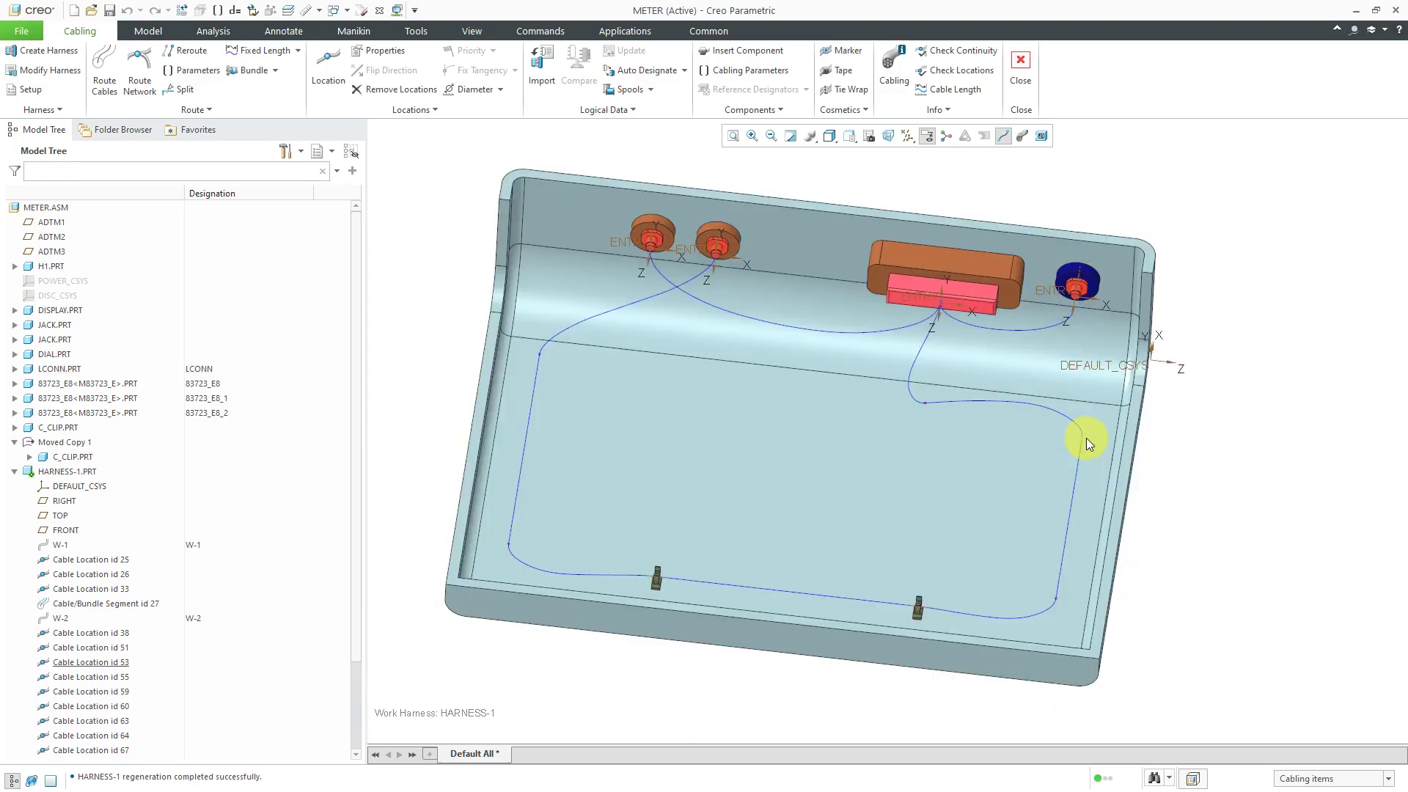
pyautogui.click(1089, 440)
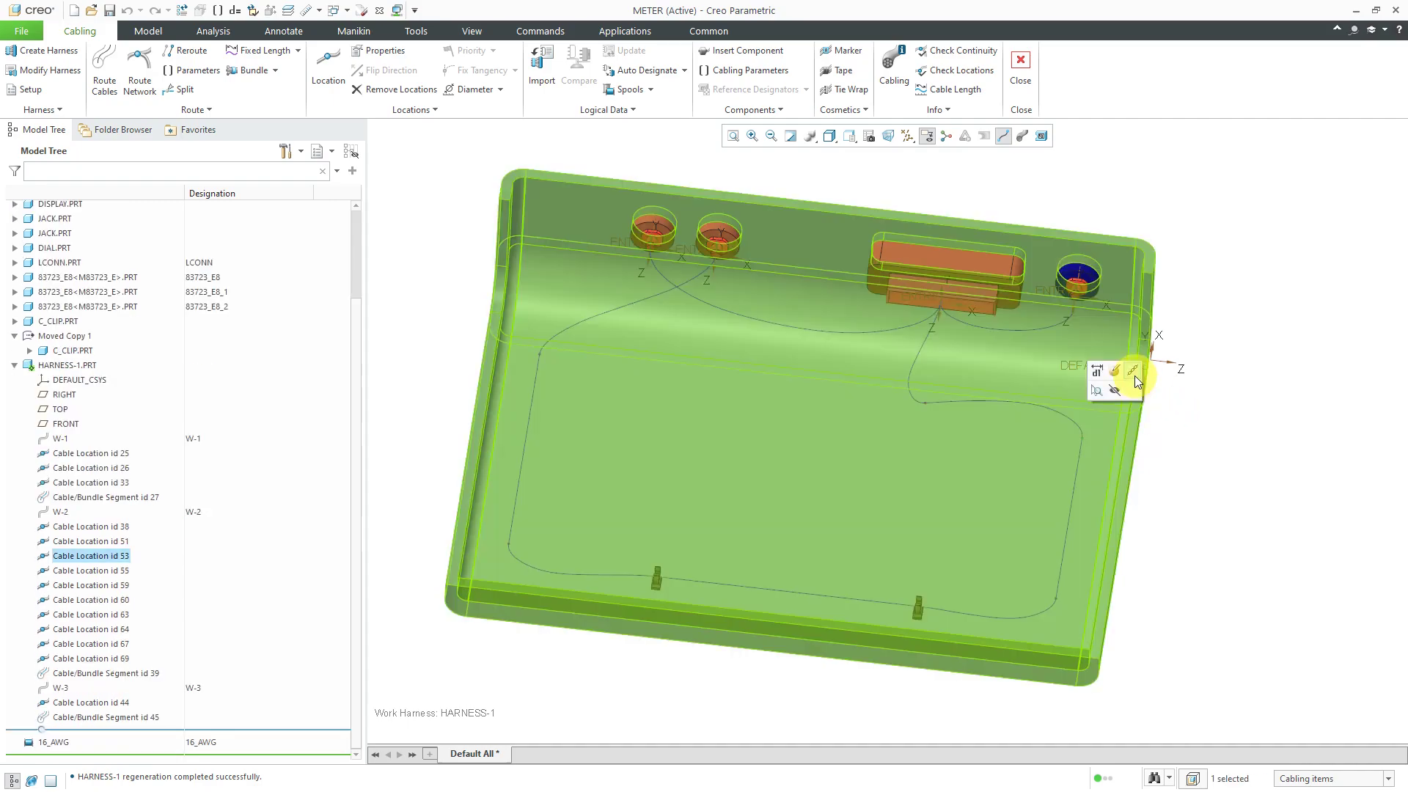
pyautogui.click(1116, 372)
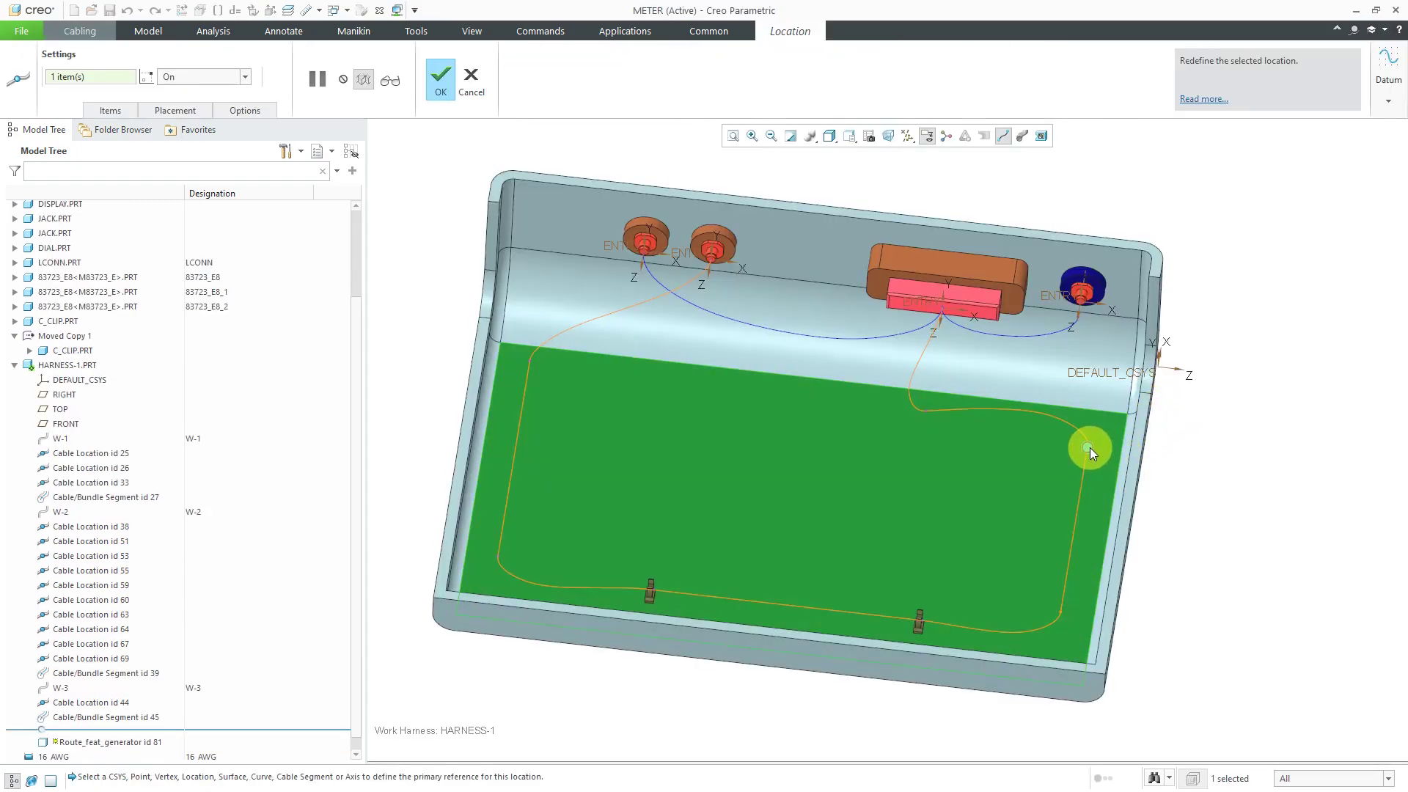
pyautogui.moveTo(1090, 447); pyautogui.dragTo(1085, 469)
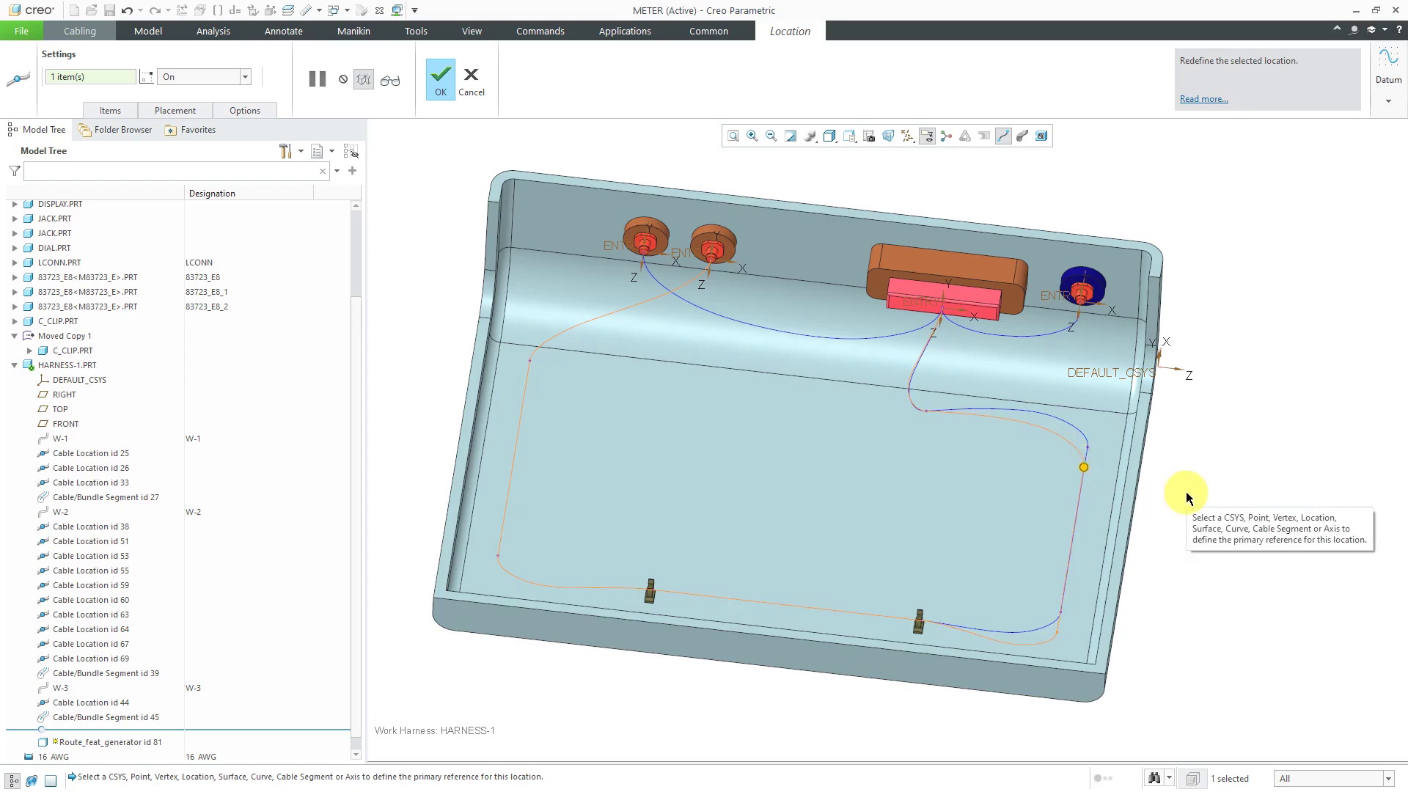
pyautogui.middleClick(1186, 492)
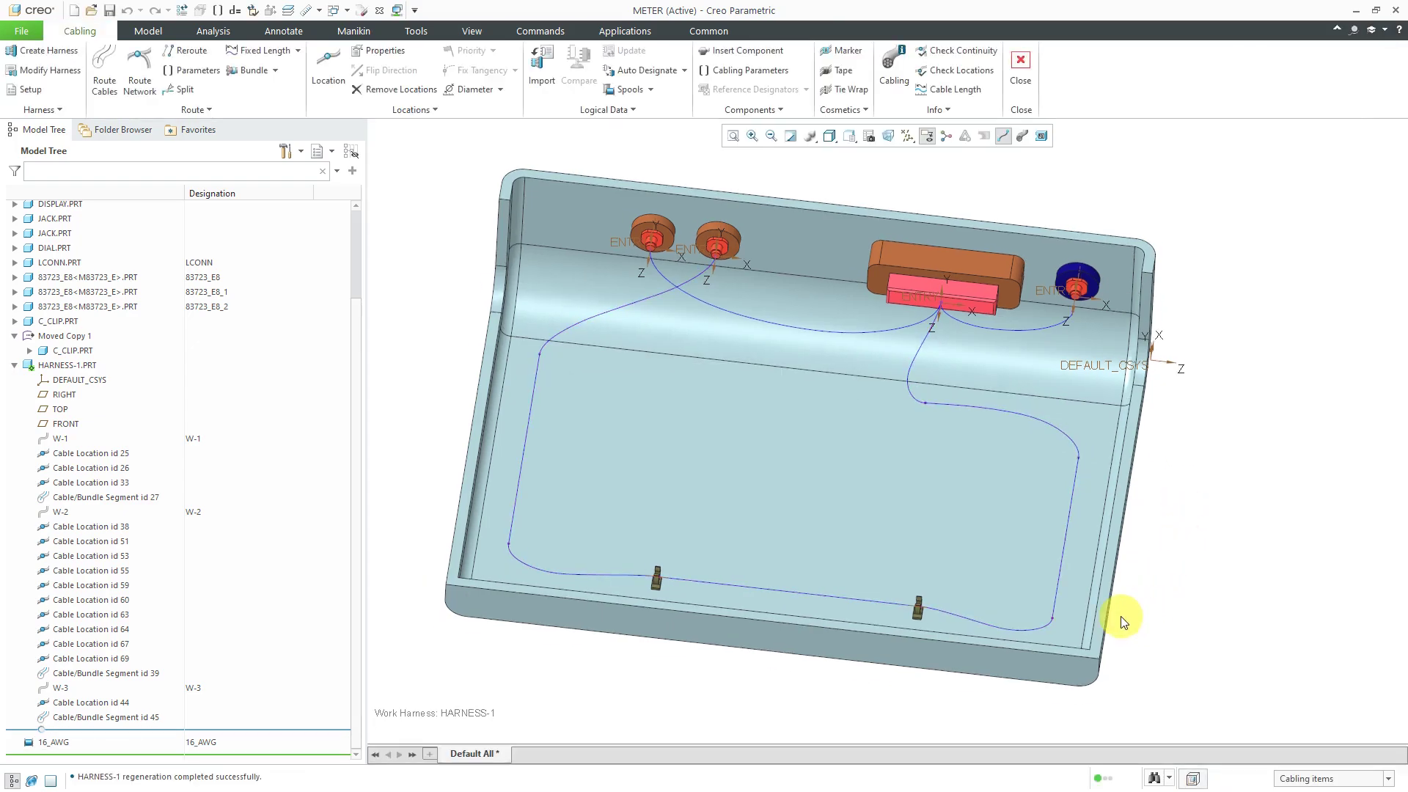
# Step: Redefine W-2's Use Direction location at the front corner on the dial side, setting its offset to -9
pyautogui.click(1054, 619)
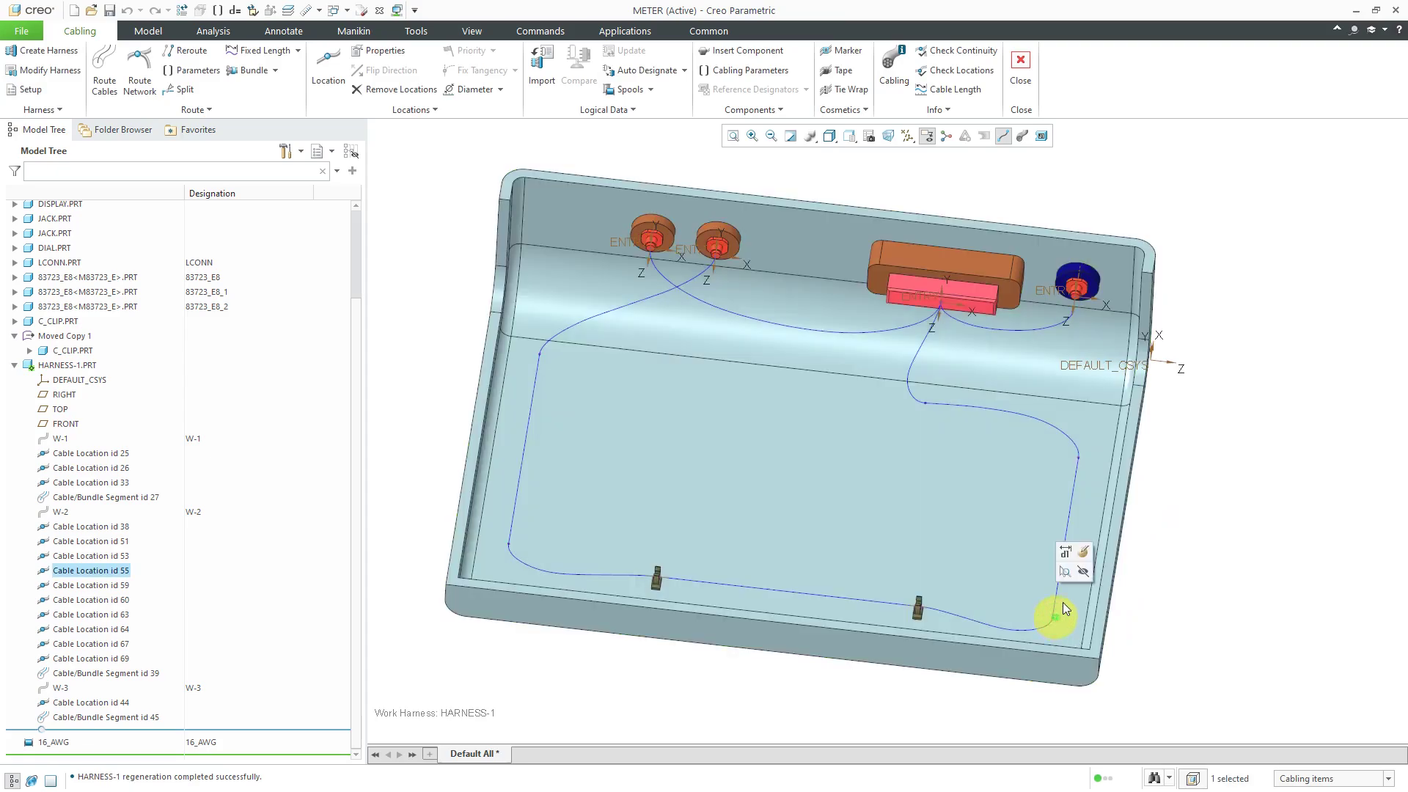
pyautogui.click(1099, 579)
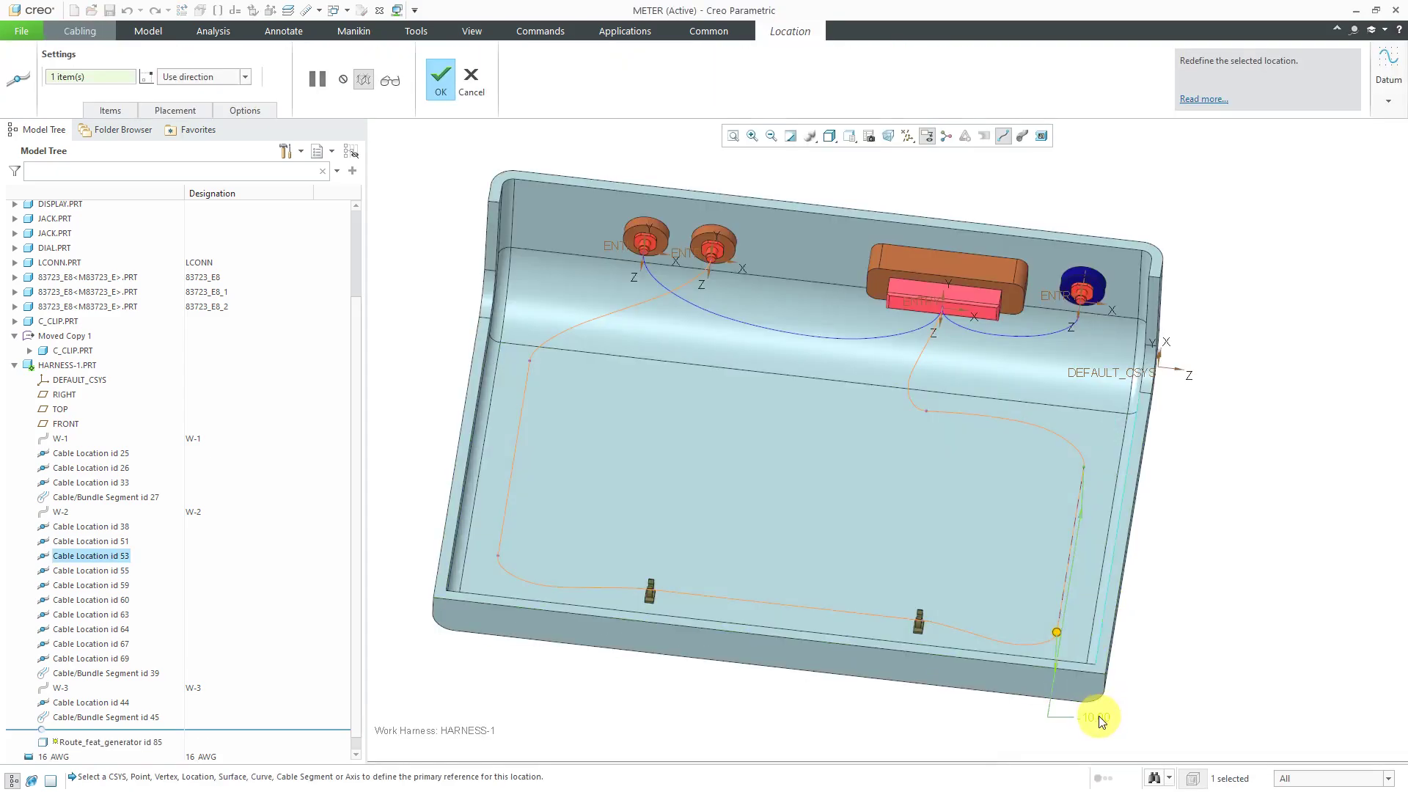
pyautogui.write('-9')
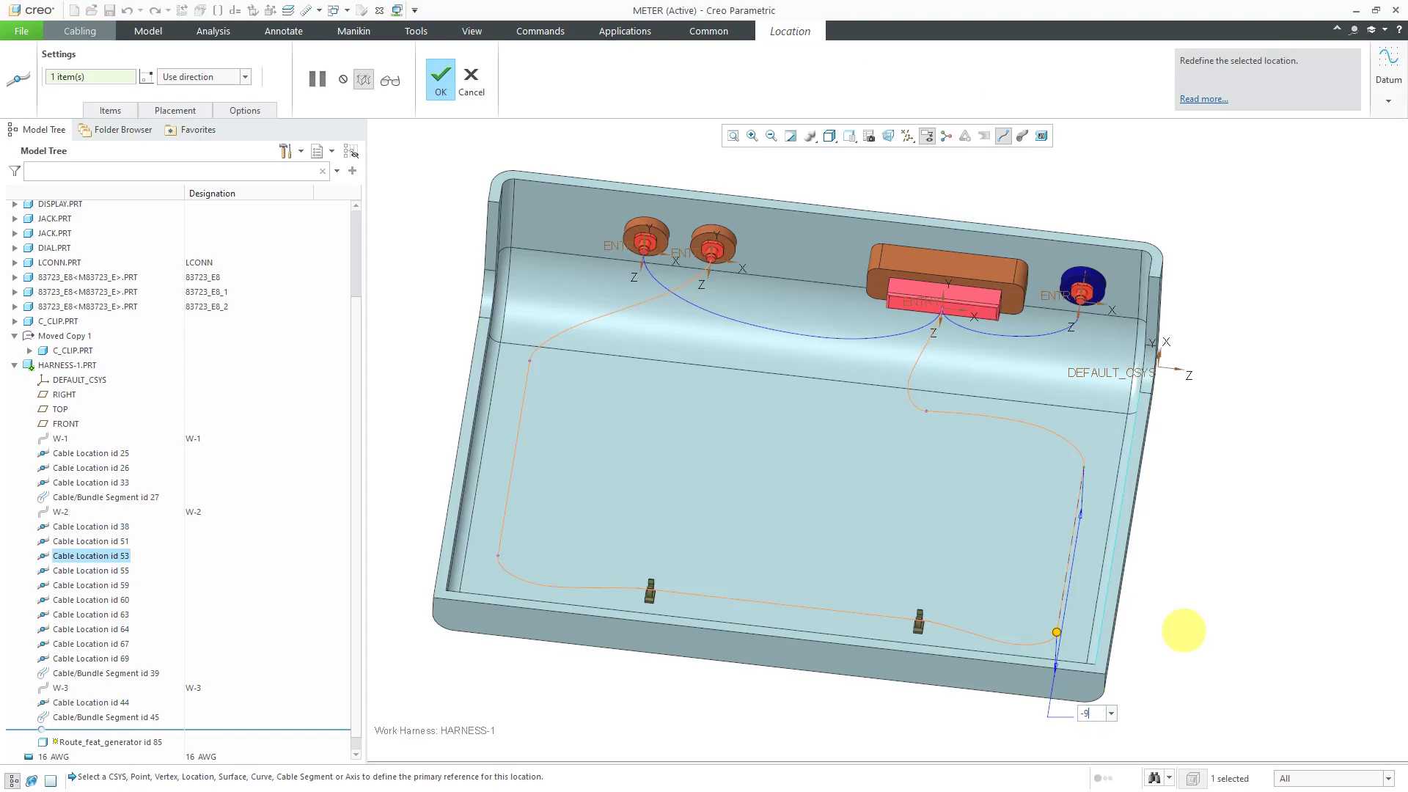
pyautogui.press('Return')
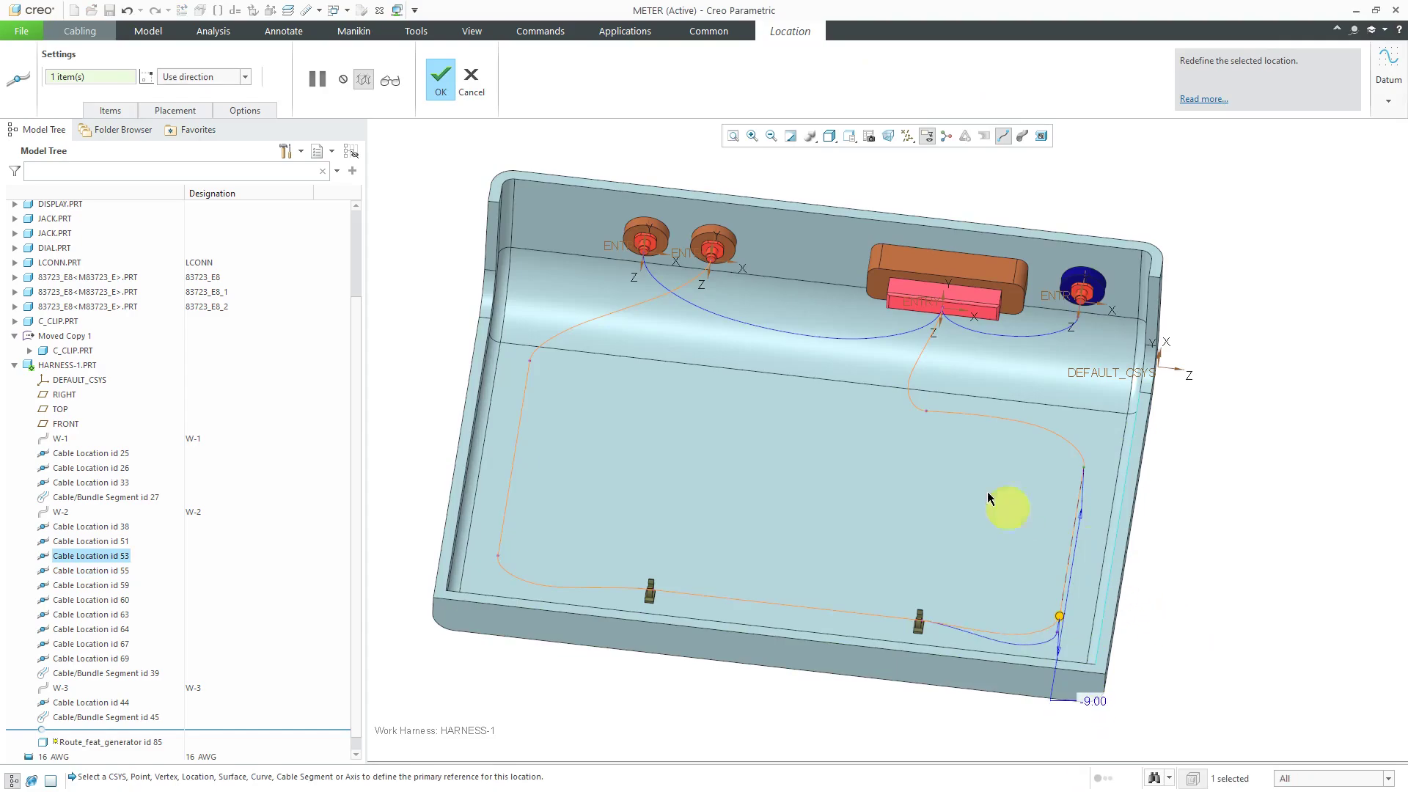
pyautogui.click(440, 79)
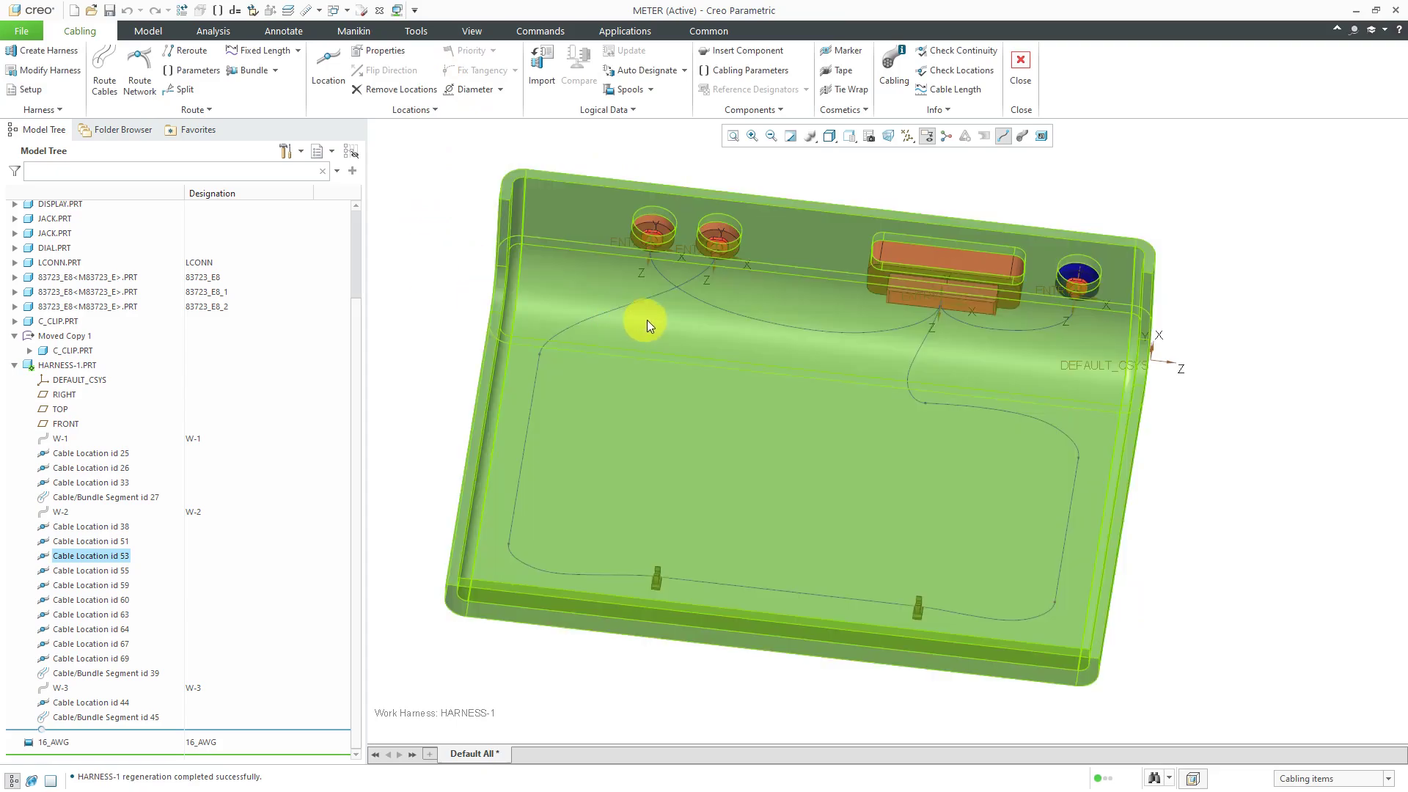
# Step: Reroute W-3 along W-2's path, from the floor location near LCONN to the last floor location before the jacks
pyautogui.click(740, 311)
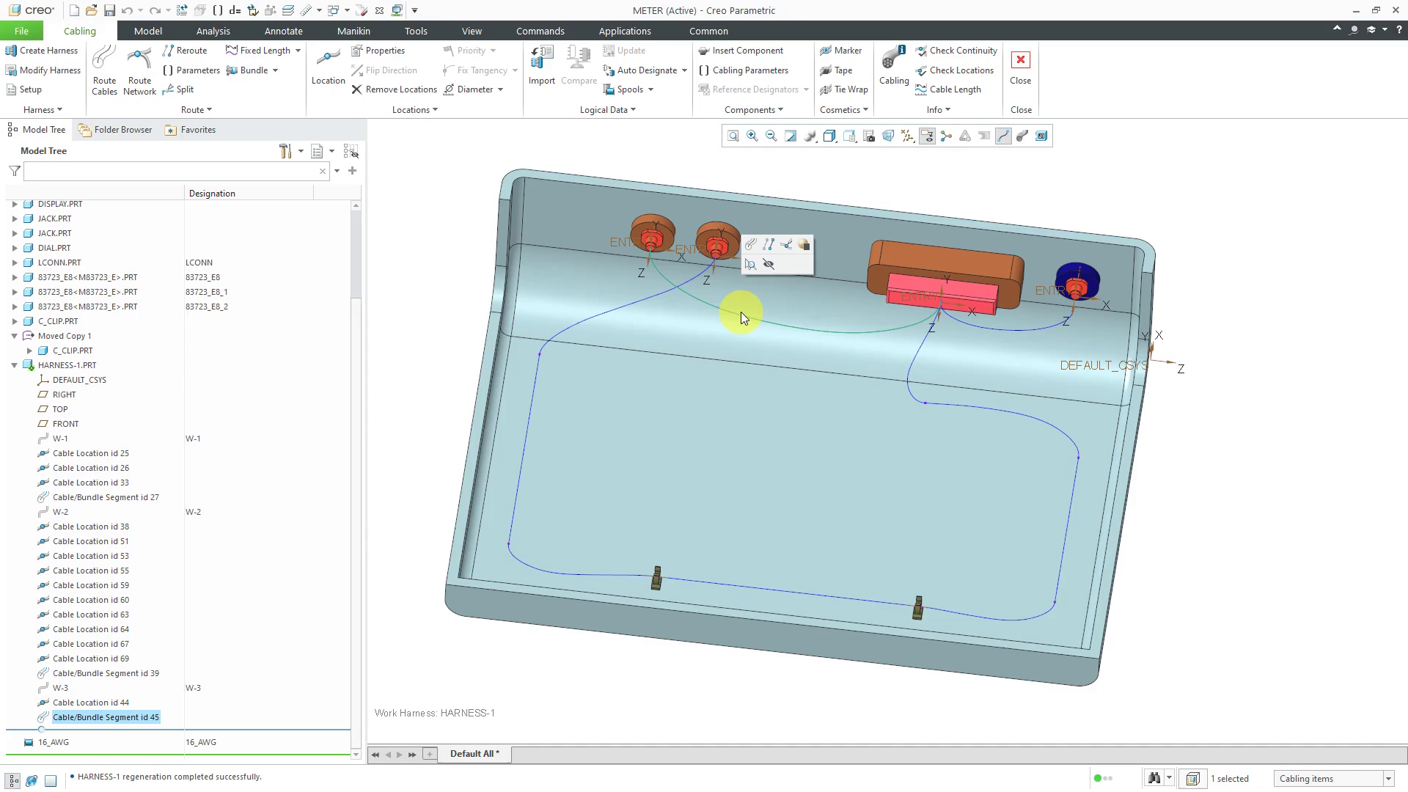
pyautogui.click(768, 251)
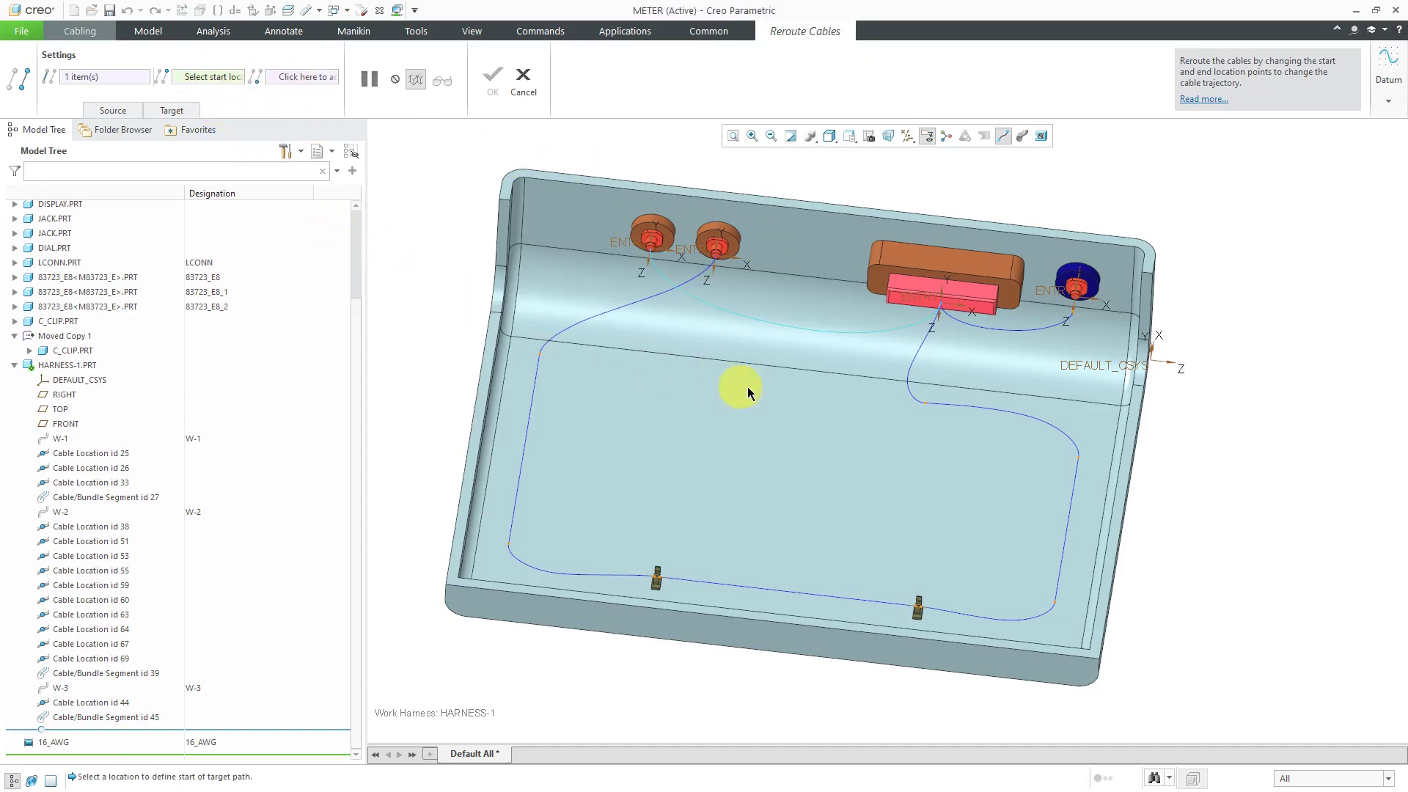
pyautogui.click(927, 406)
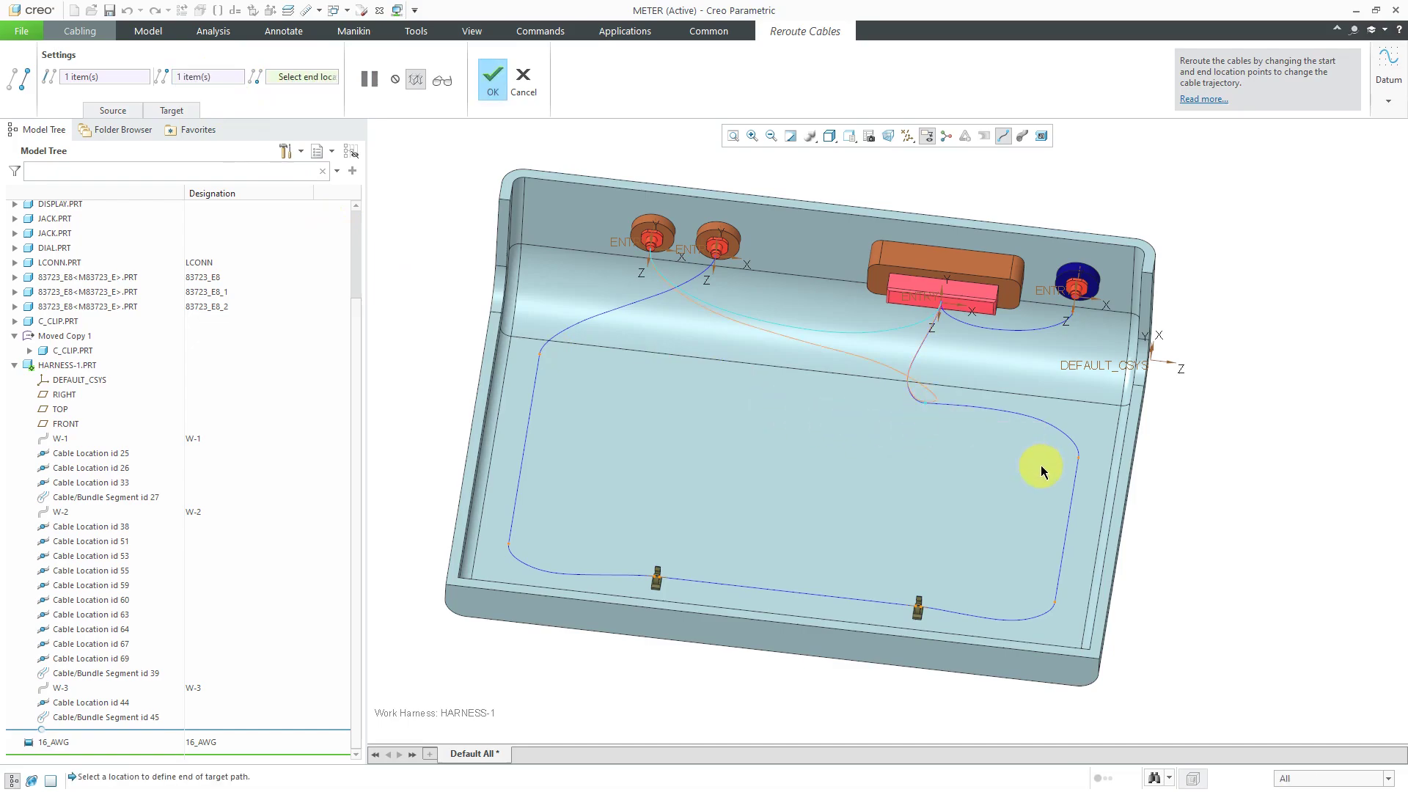
pyautogui.click(543, 356)
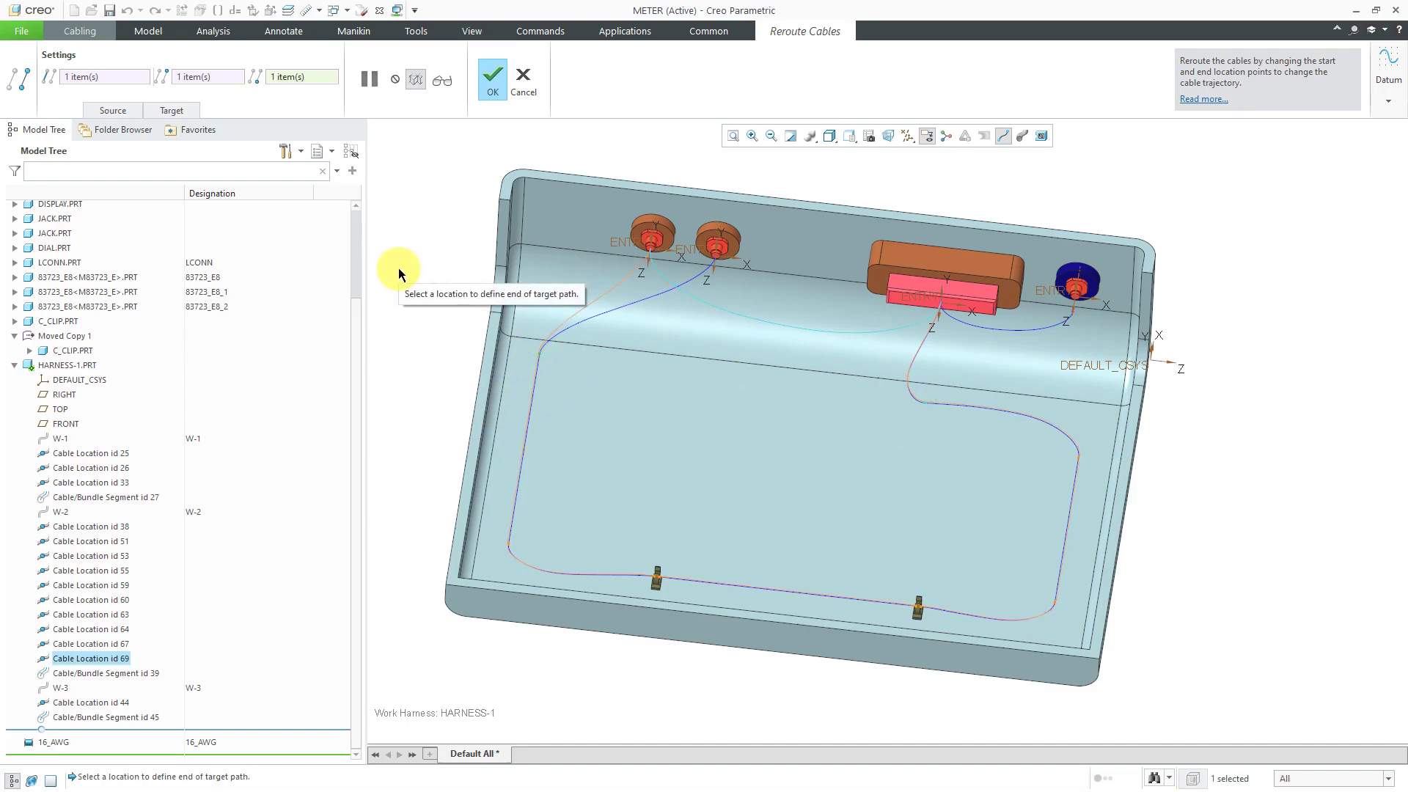
pyautogui.click(493, 77)
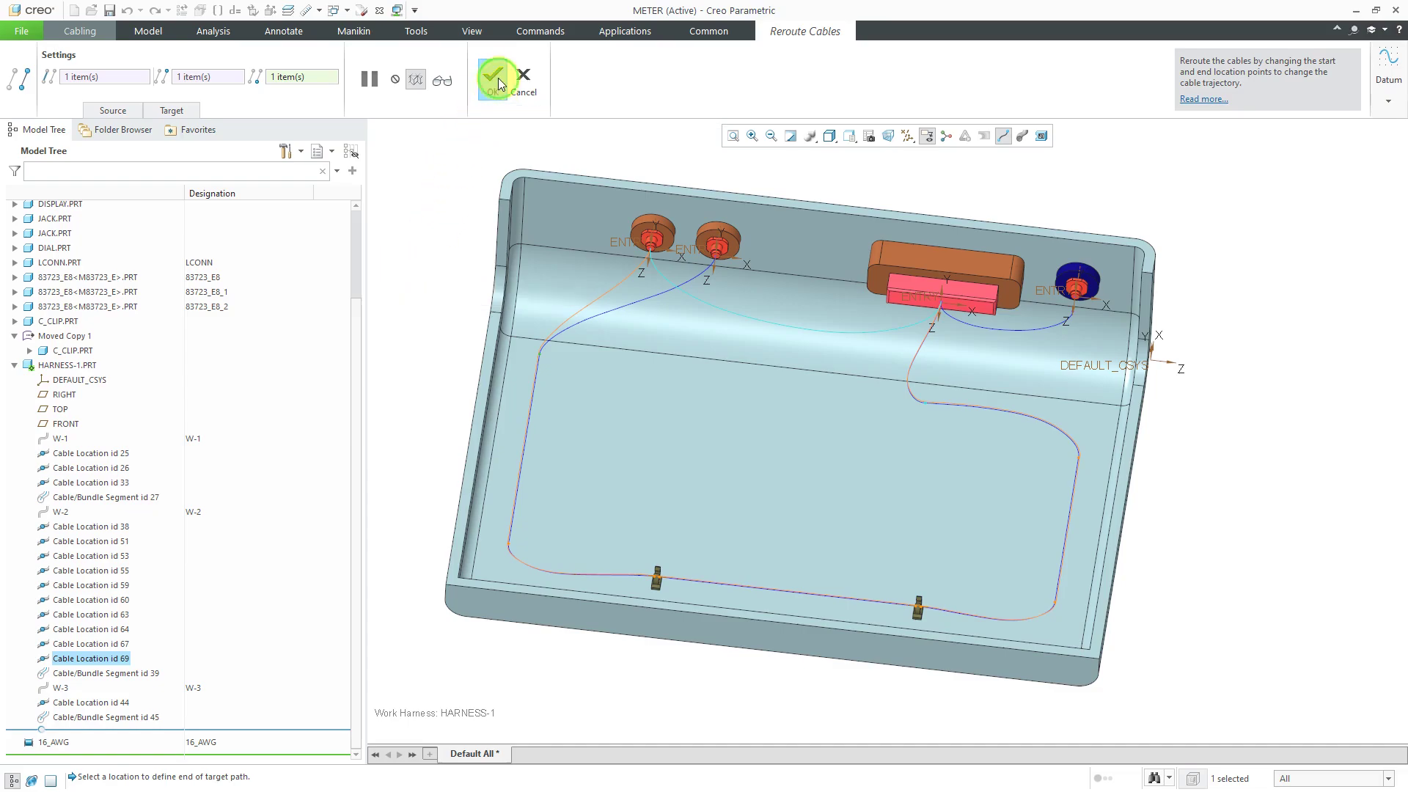
# Step: Display the cables with their true thickness and collapse HARNESS-1.PRT in the model tree
pyautogui.click(1021, 136)
pyautogui.moveTo(1201, 229); pyautogui.dragTo(1172, 220, button='middle')
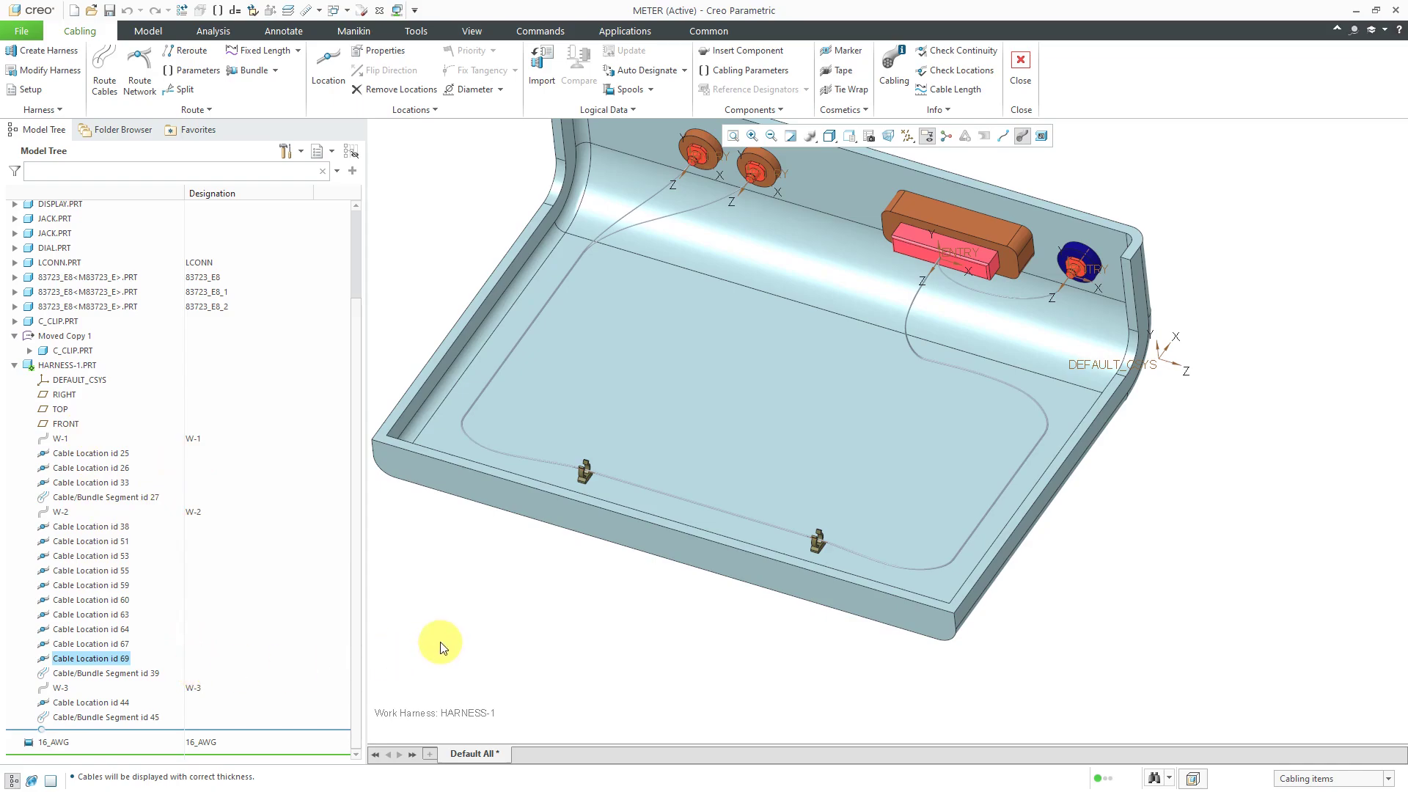
pyautogui.click(14, 365)
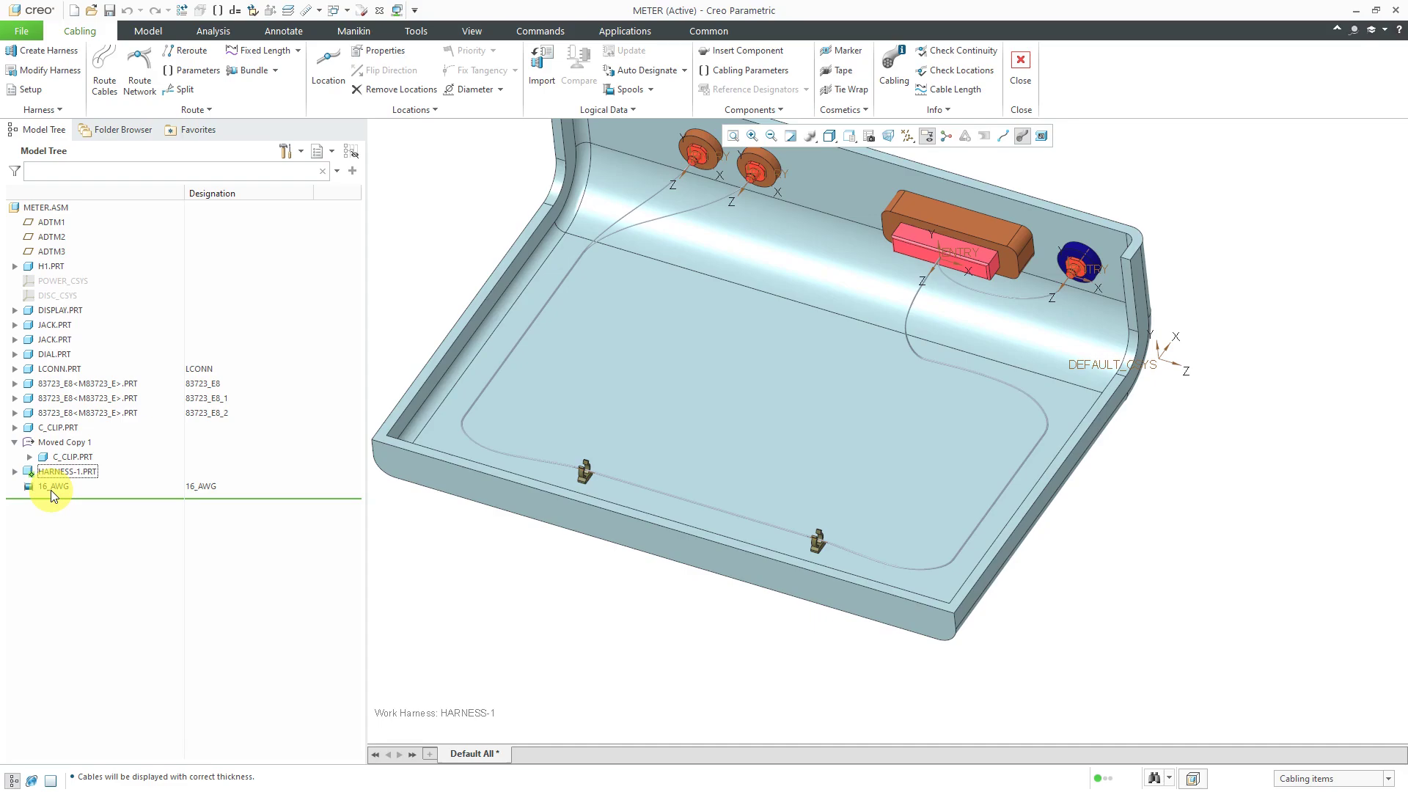